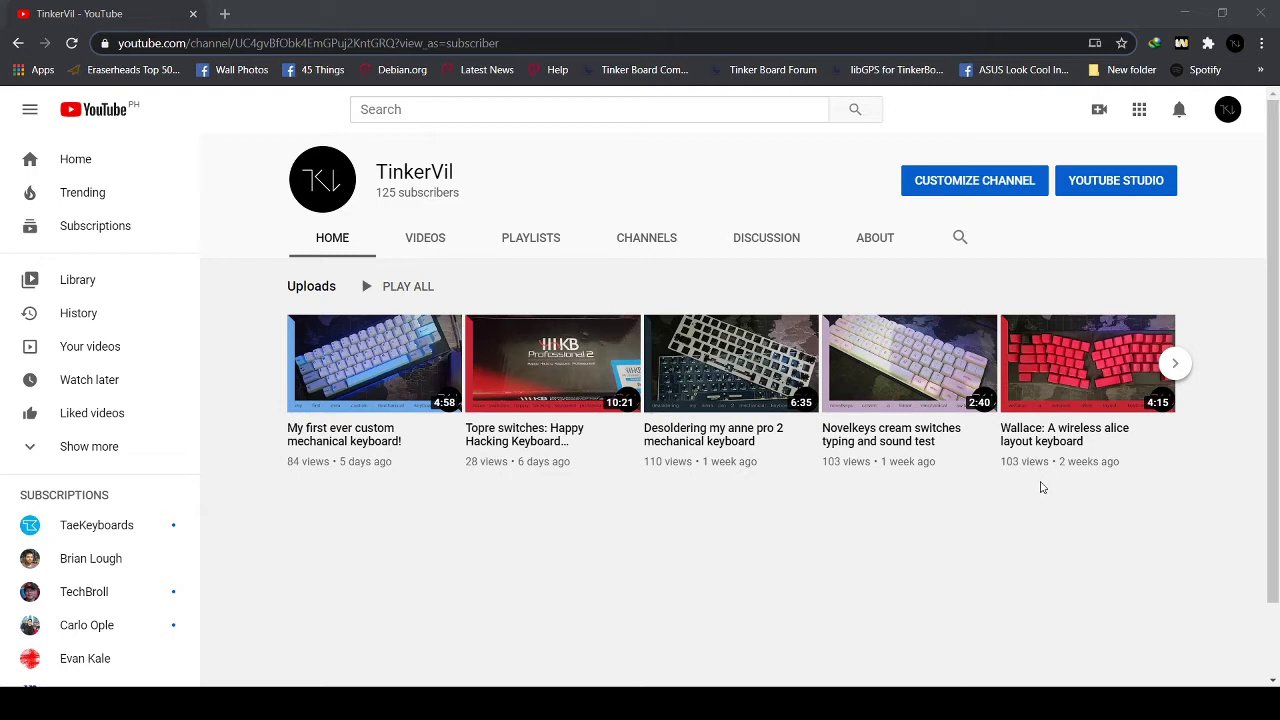
Open the QMK Configurator site config.qmk.fm in a new browser tab
click(224, 14)
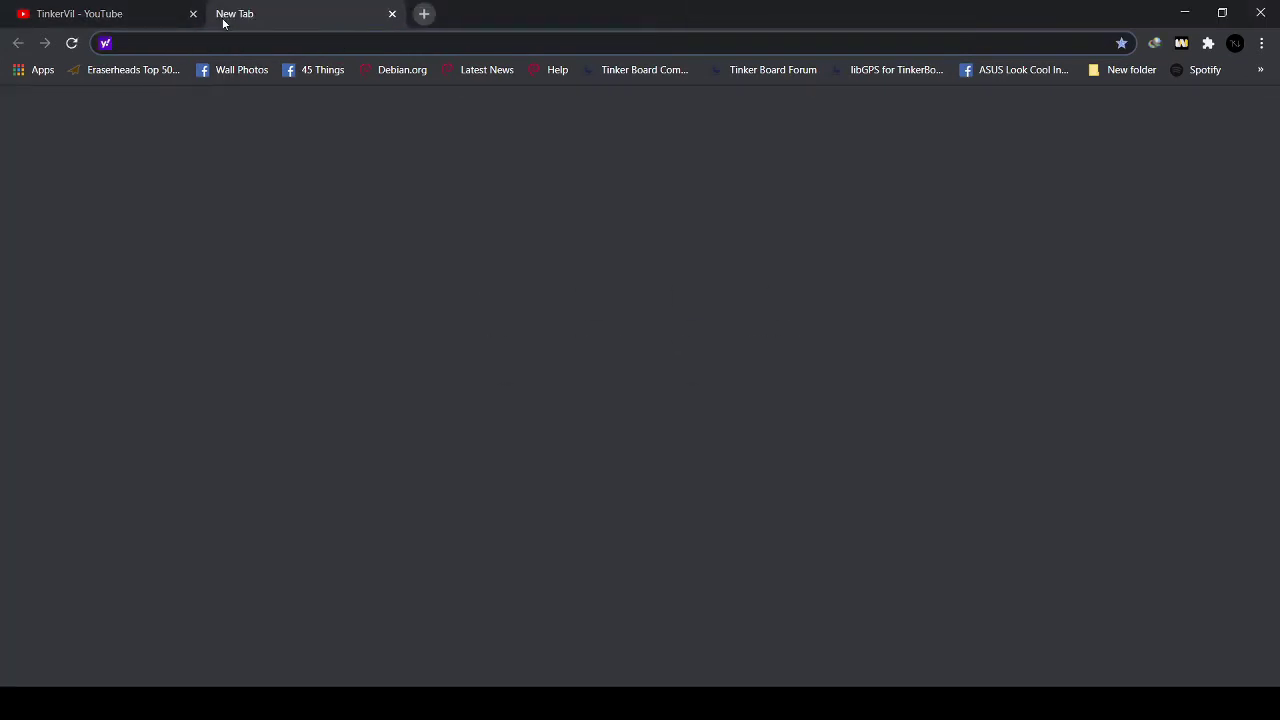
text(con)
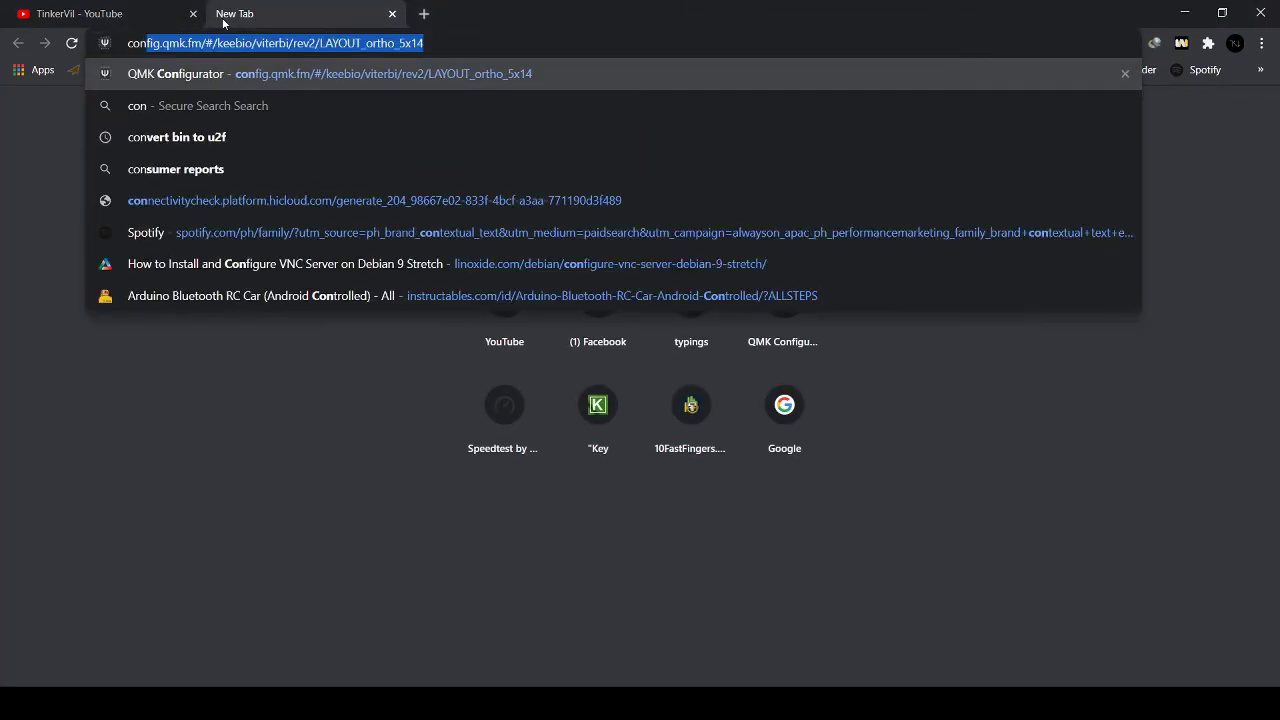
text(fig.)
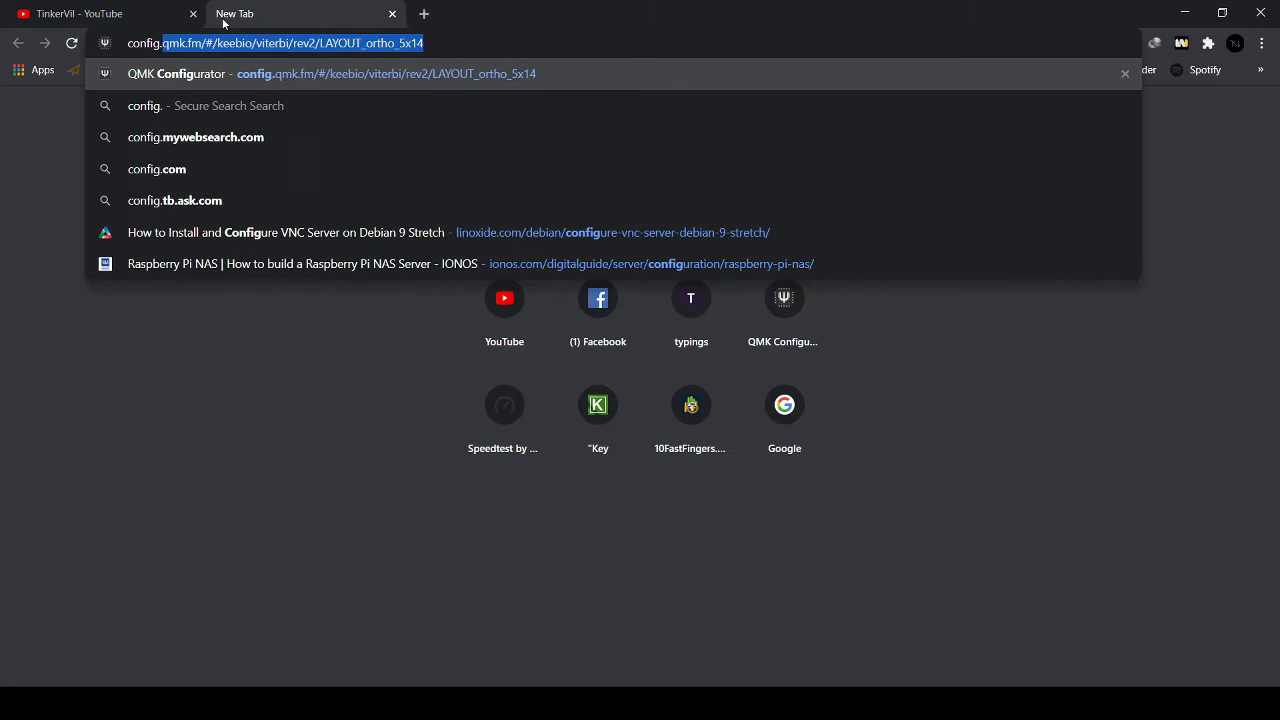
text(qmk.f)
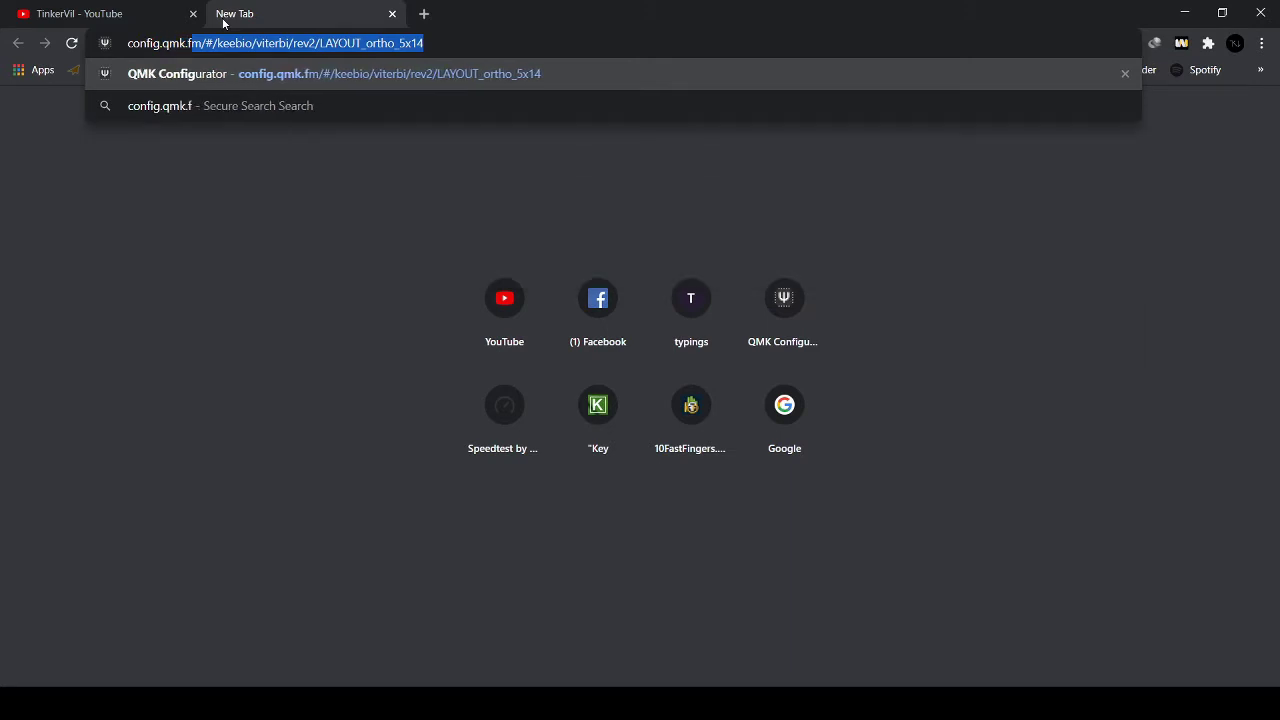
text(m)
key(Return)
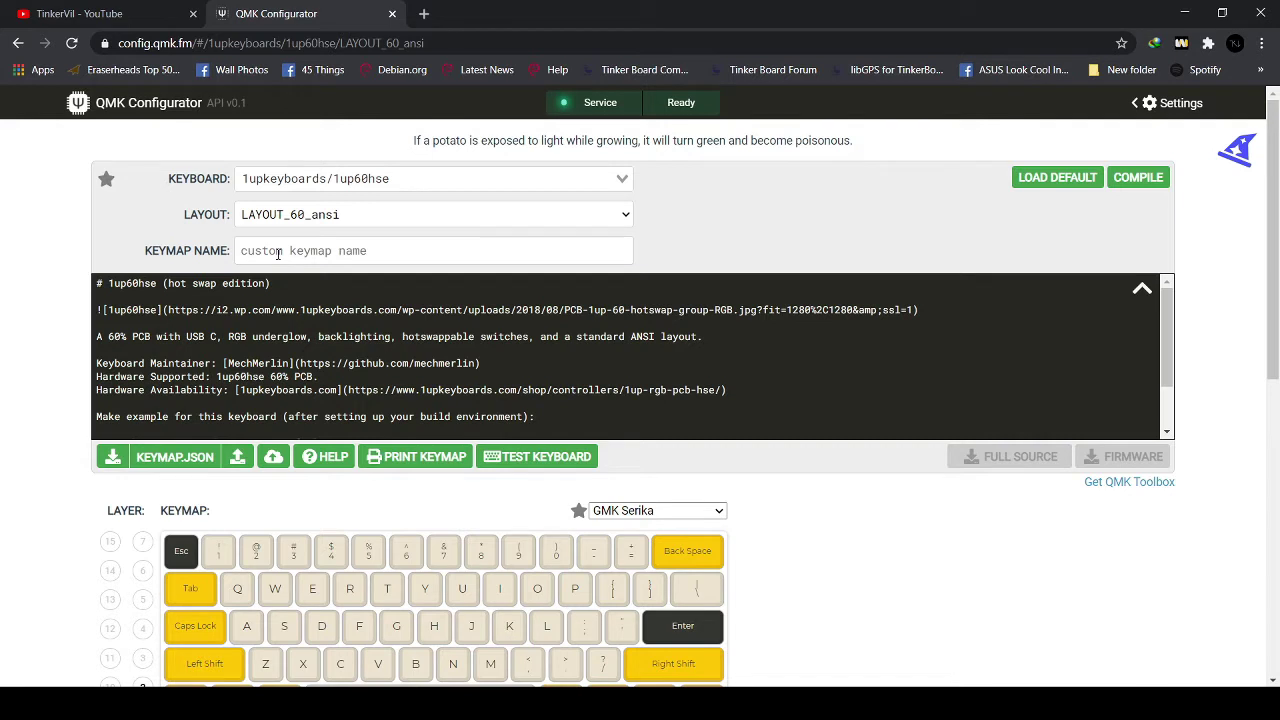
Name the custom keymap tinkervil
click(278, 253)
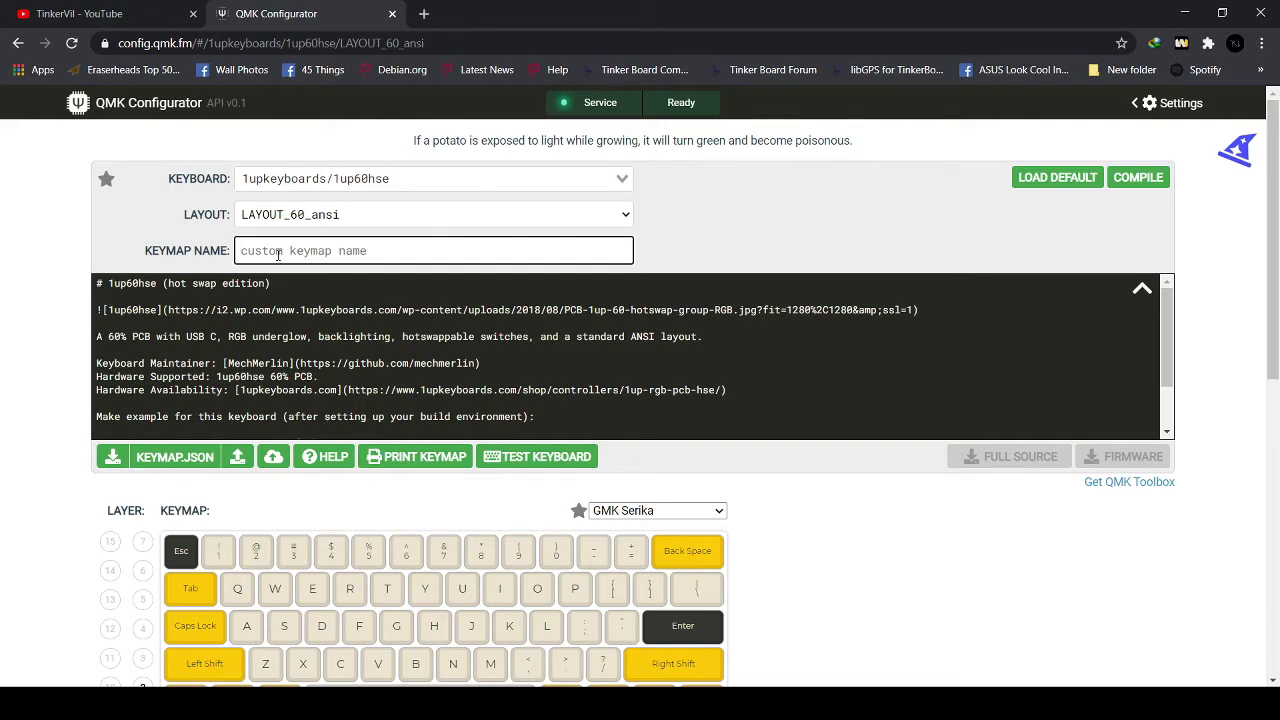
text(tinkervil)
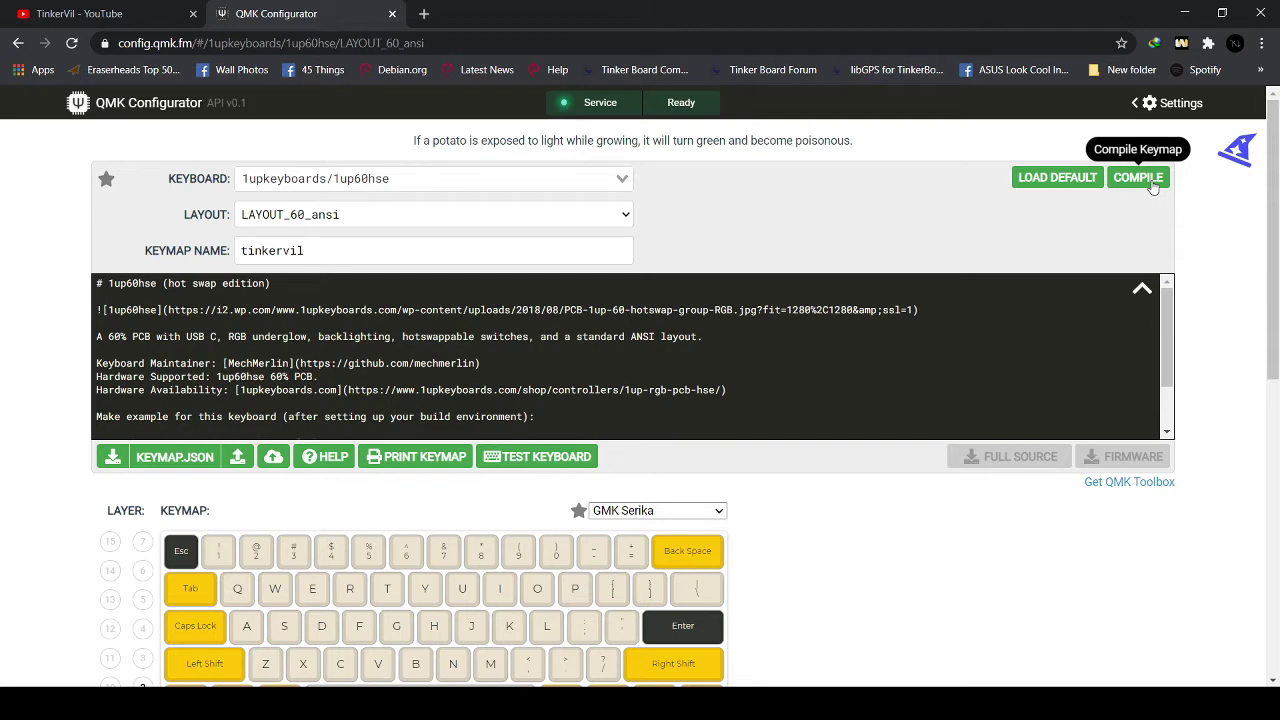
Try the dark mode and KC_TRNS clear layer default options in the configurator settings, restoring each one before closing the settings
click(1163, 103)
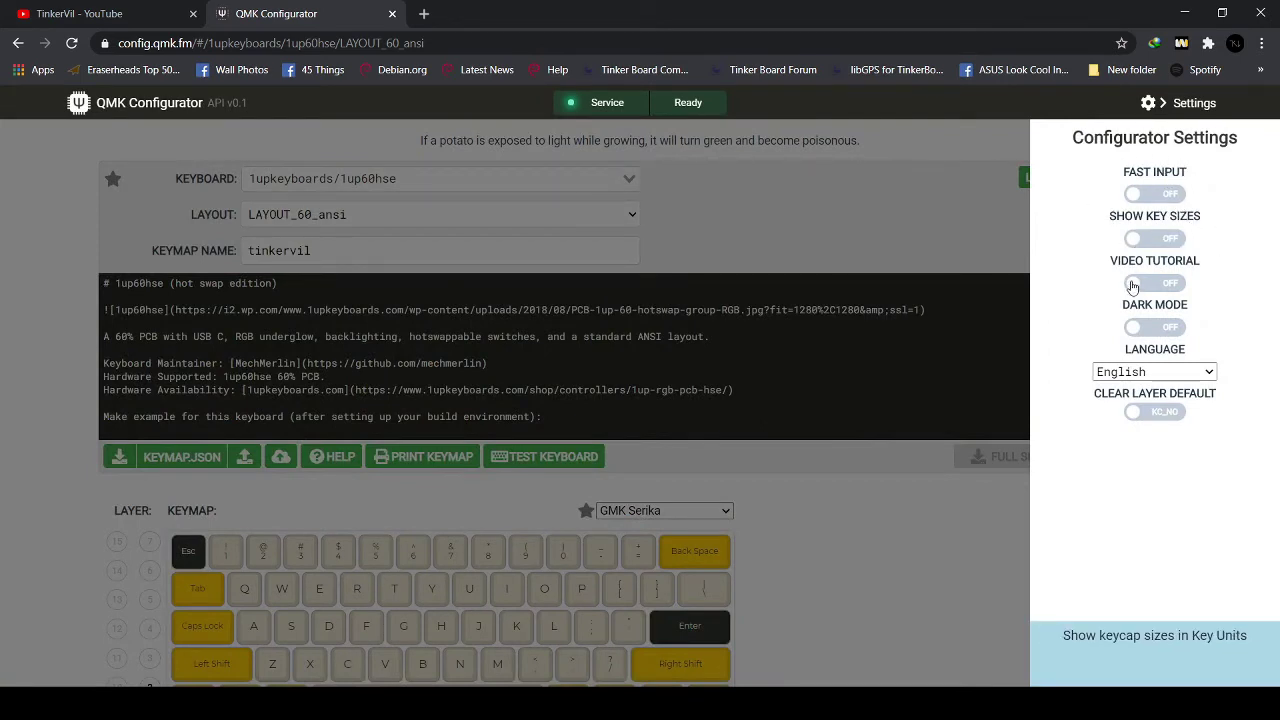
click(1155, 327)
click(1155, 327)
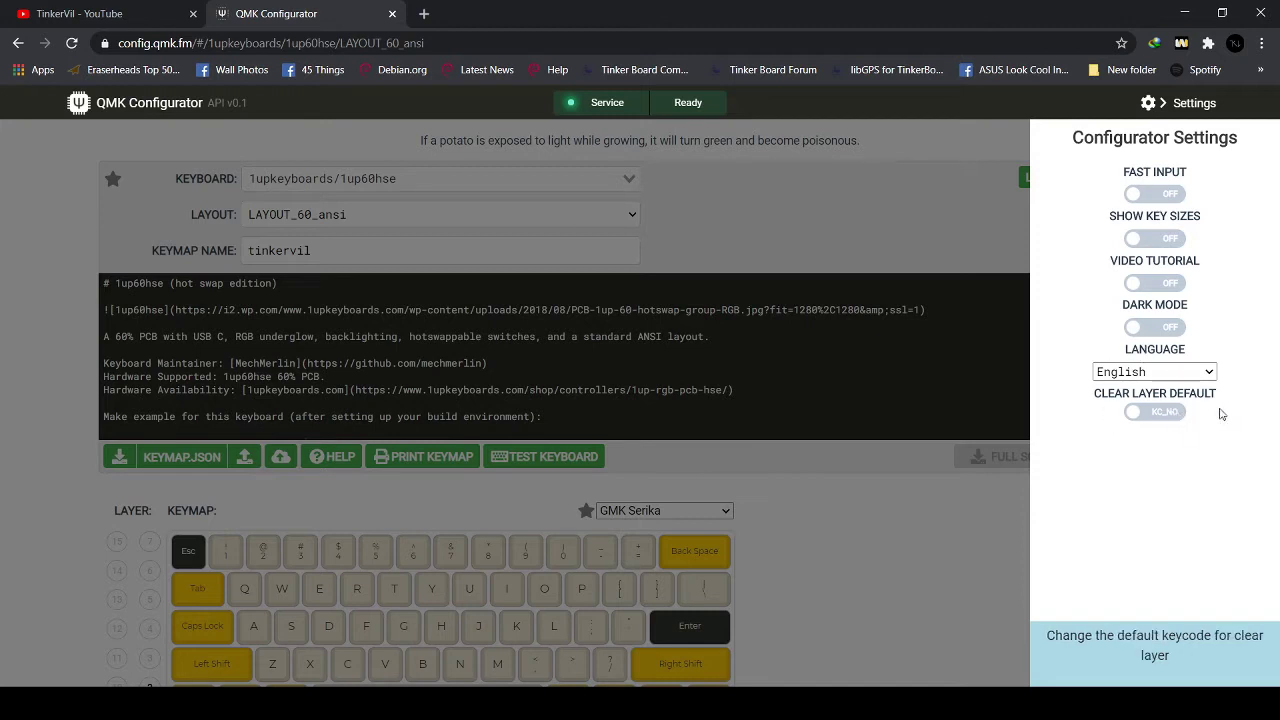
click(1160, 424)
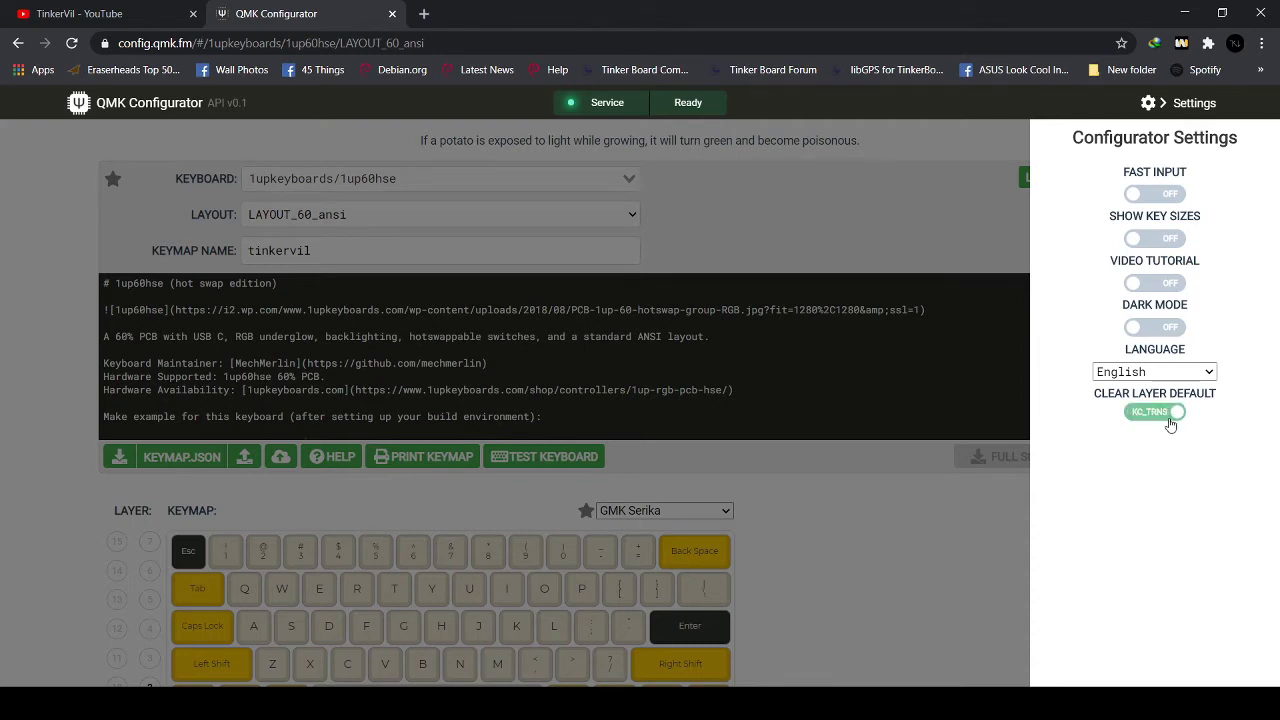
click(1155, 426)
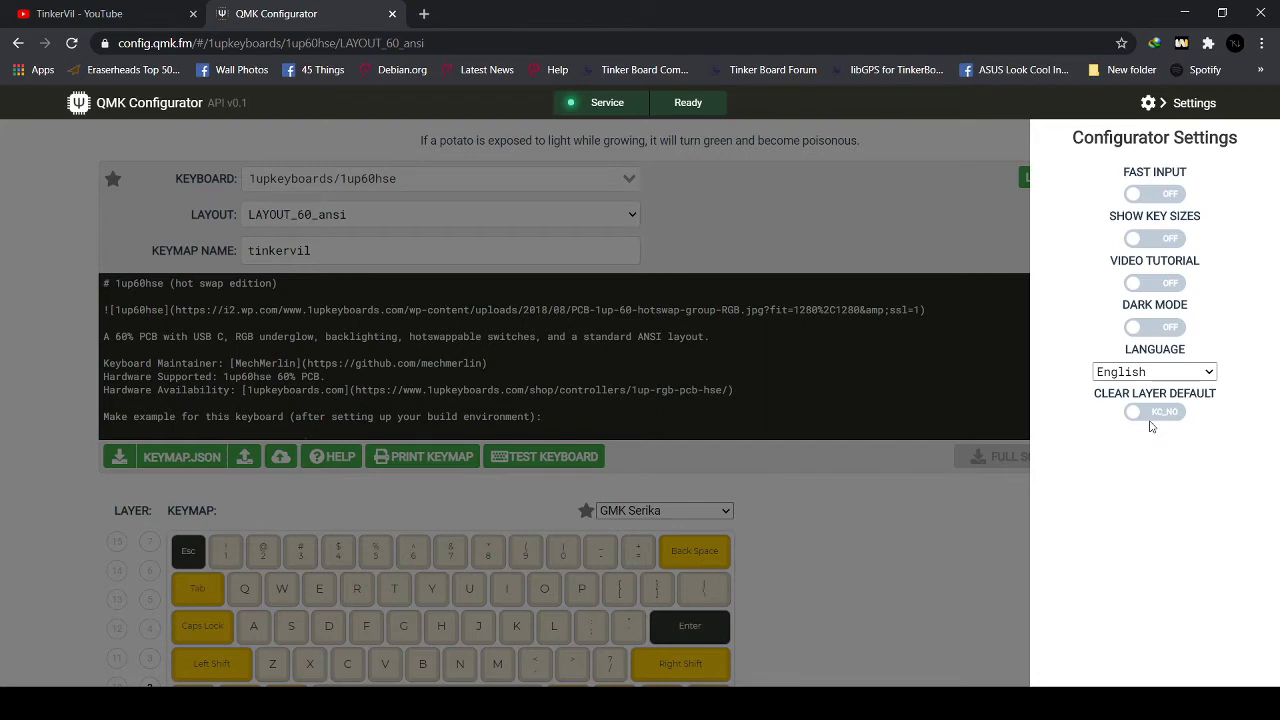
click(973, 505)
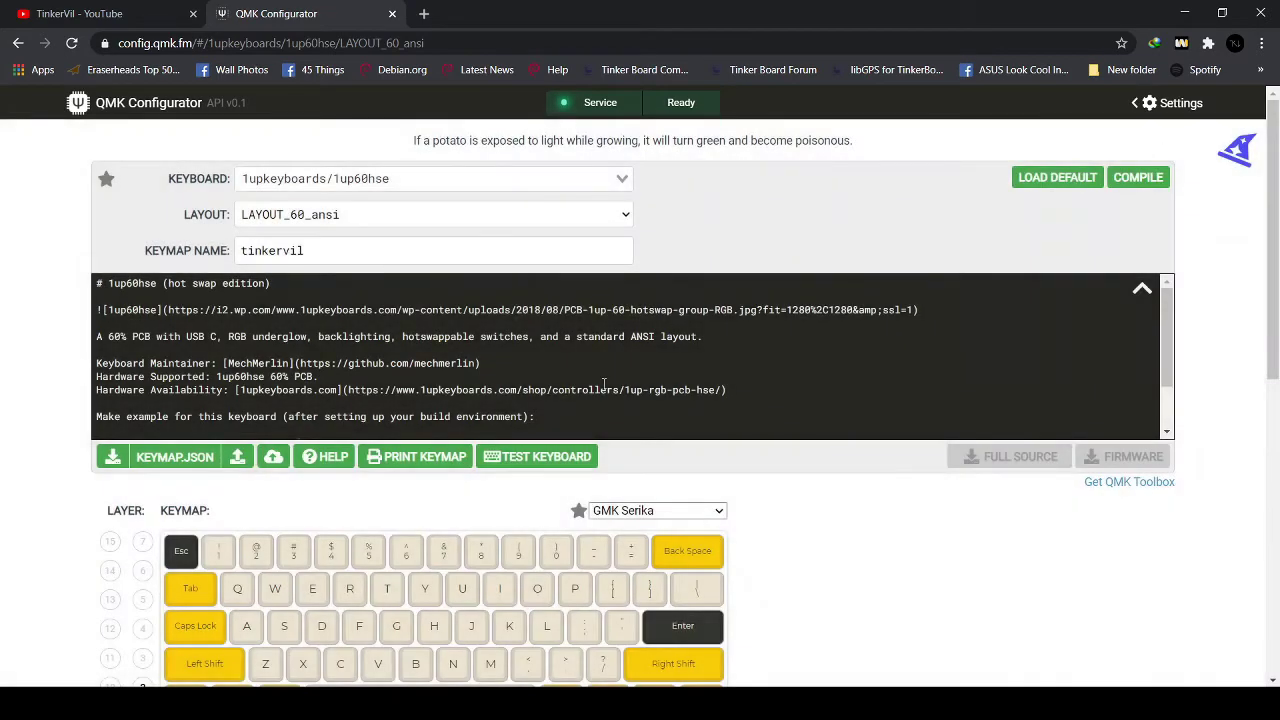
View the printable version of the keymap with its layers 0 to 2, and return to the configurator
scroll(171, 483, down, 1)
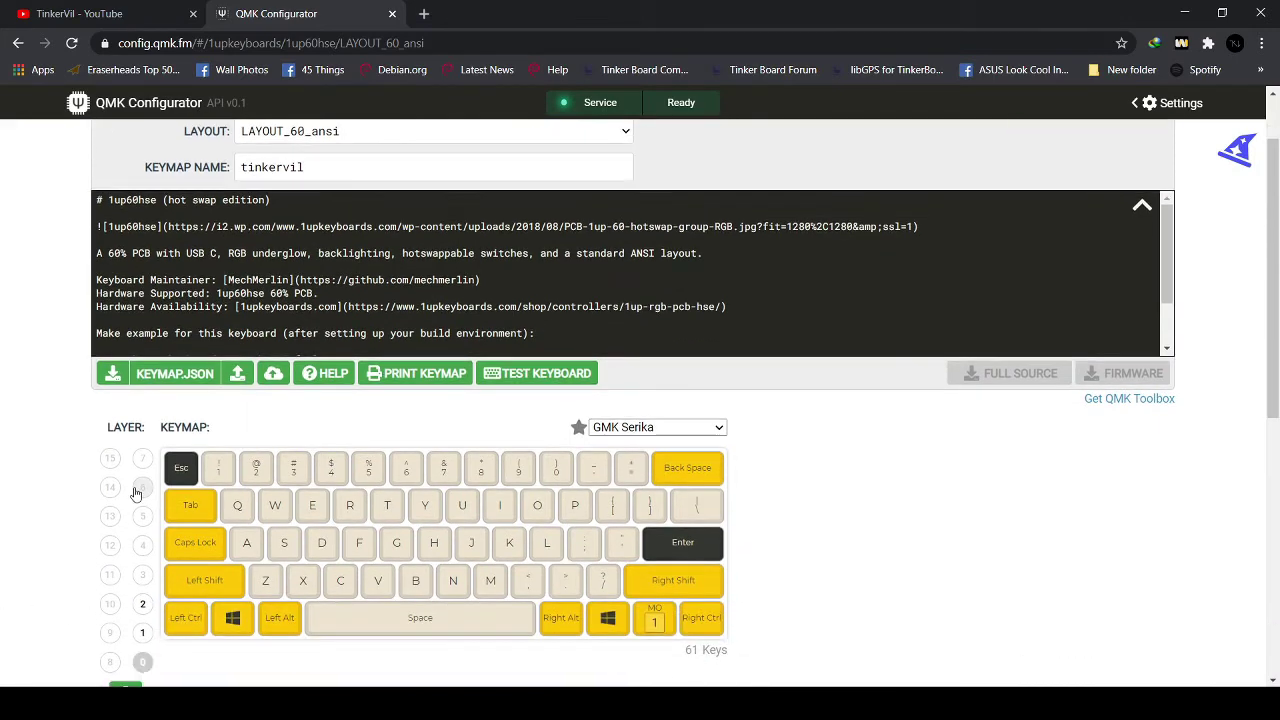
scroll(90, 427, up, 1)
scroll(100, 410, down, 1)
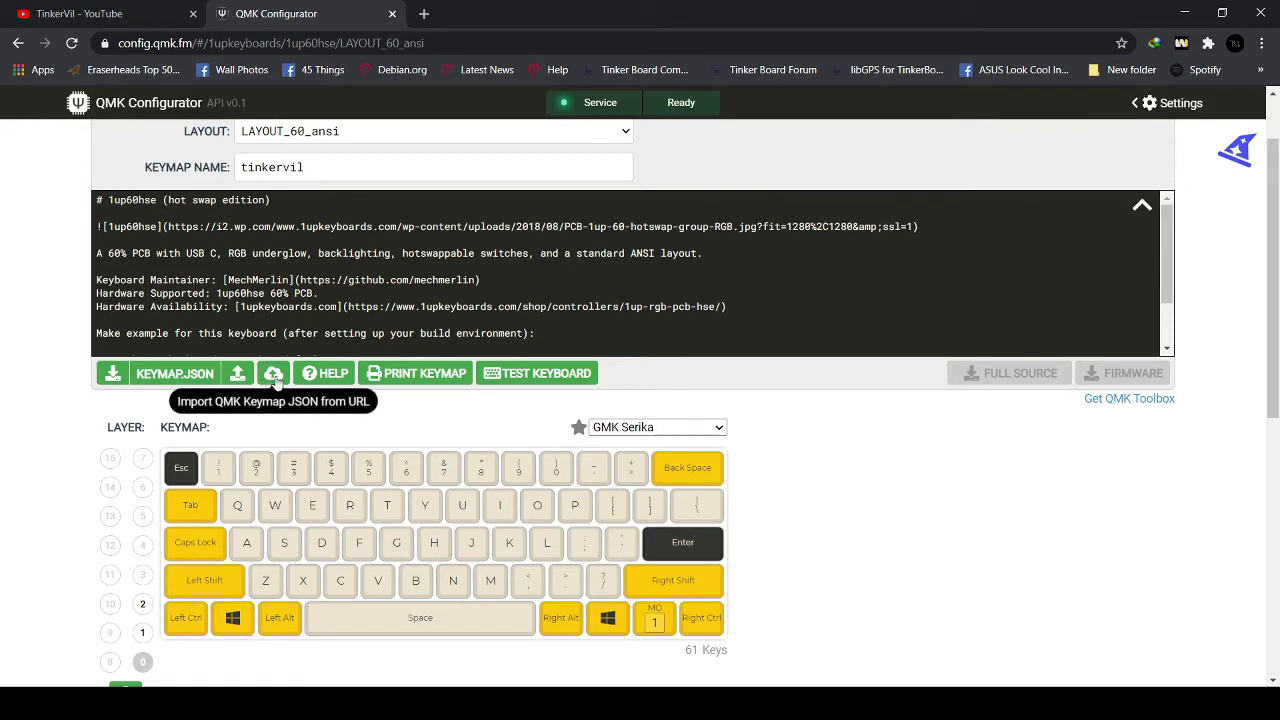
click(408, 376)
scroll(406, 376, down, 4)
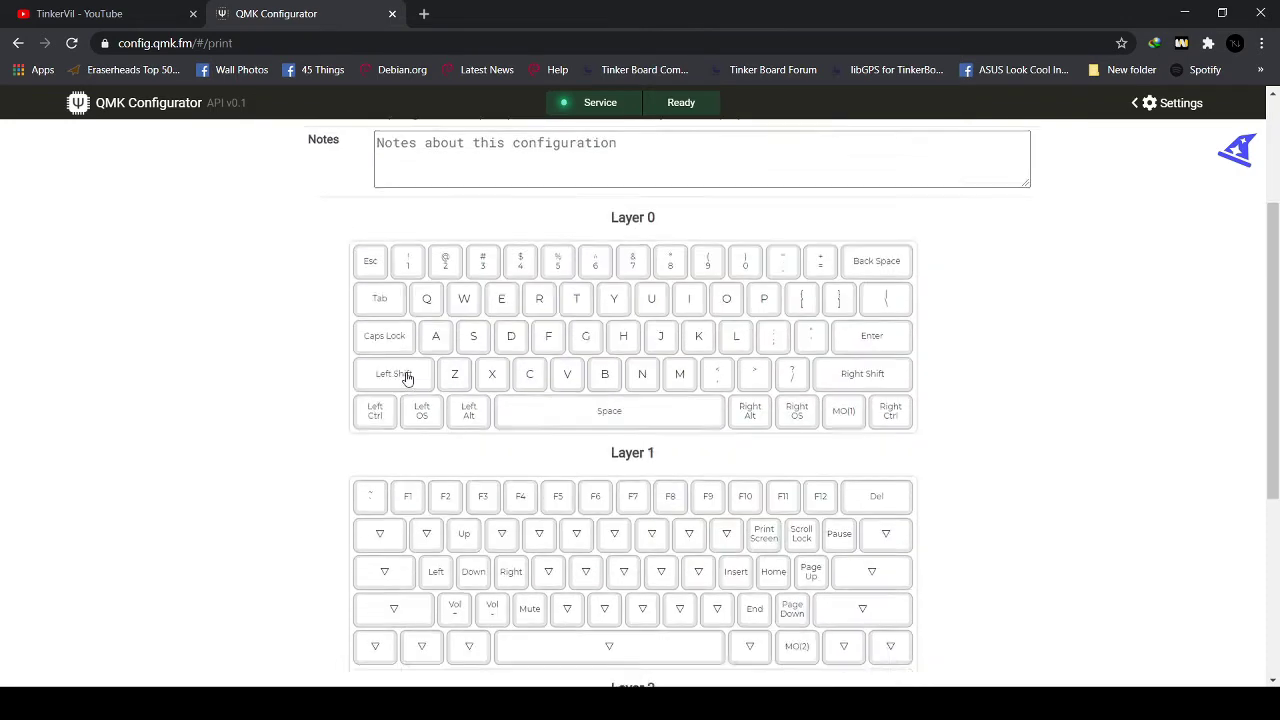
scroll(628, 472, down, 1)
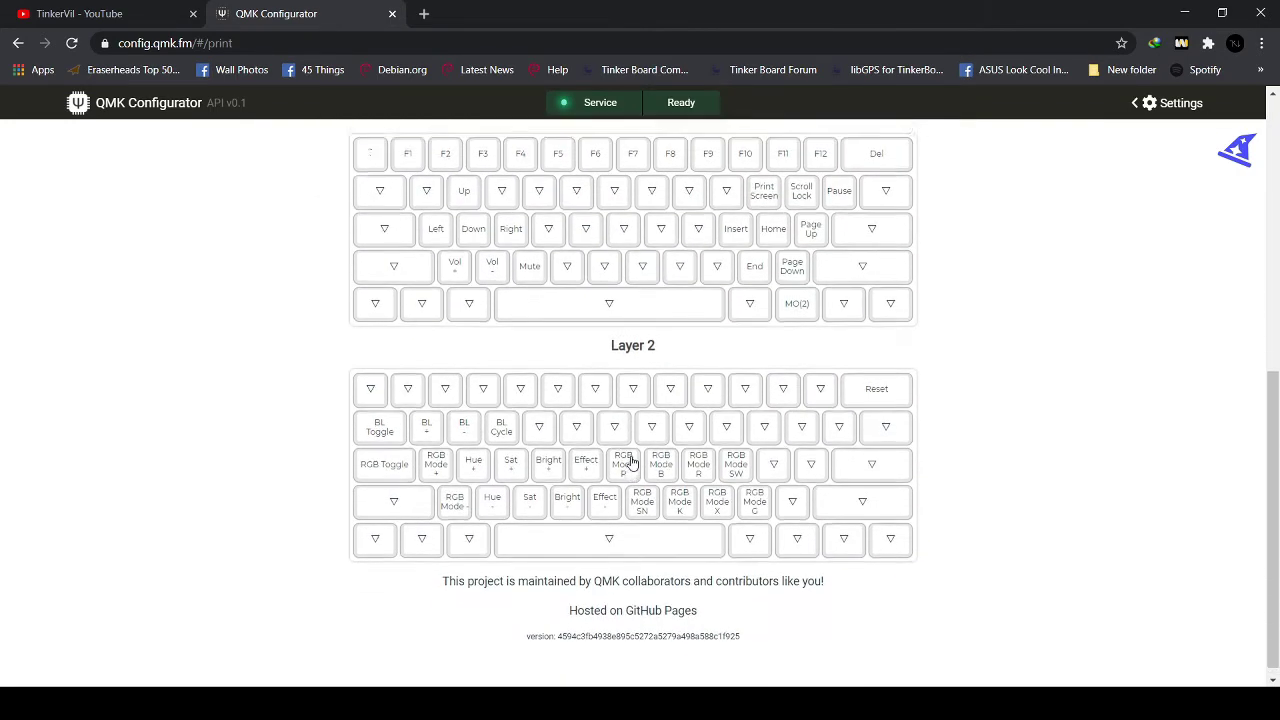
scroll(630, 468, up, 6)
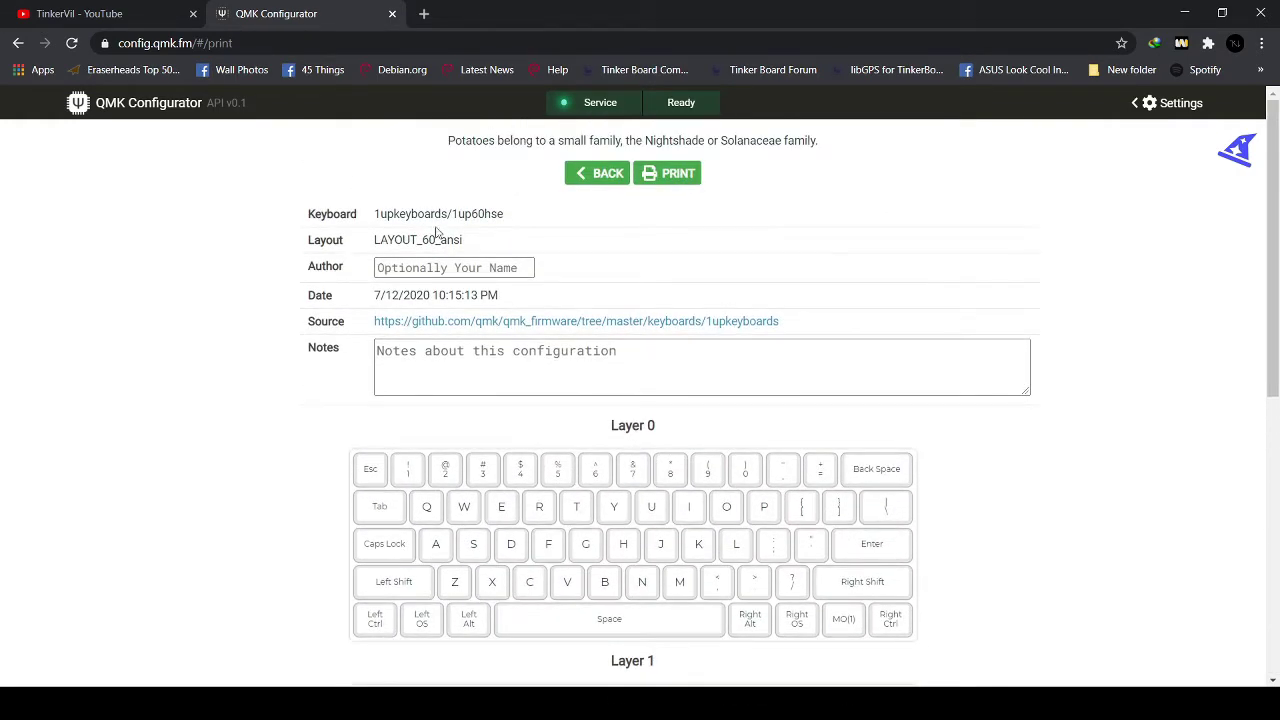
click(601, 174)
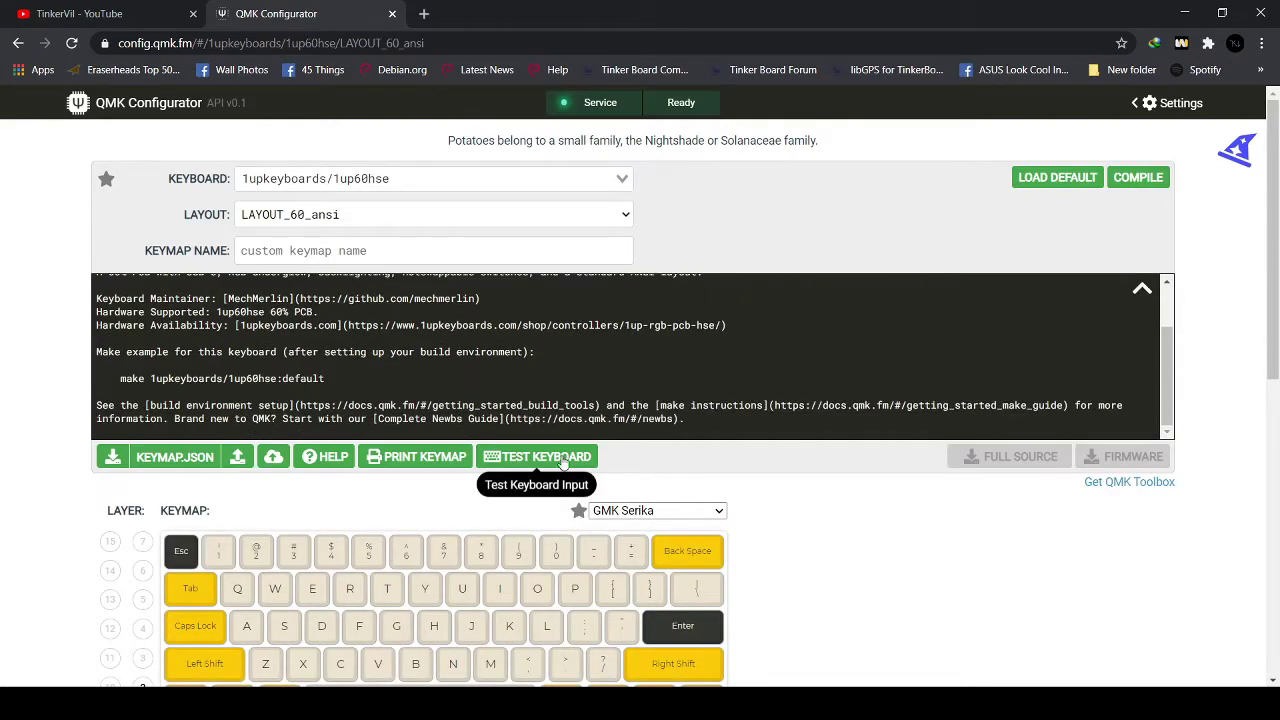
Open the keyboard input tester and test the number keys 1 through 0
click(560, 460)
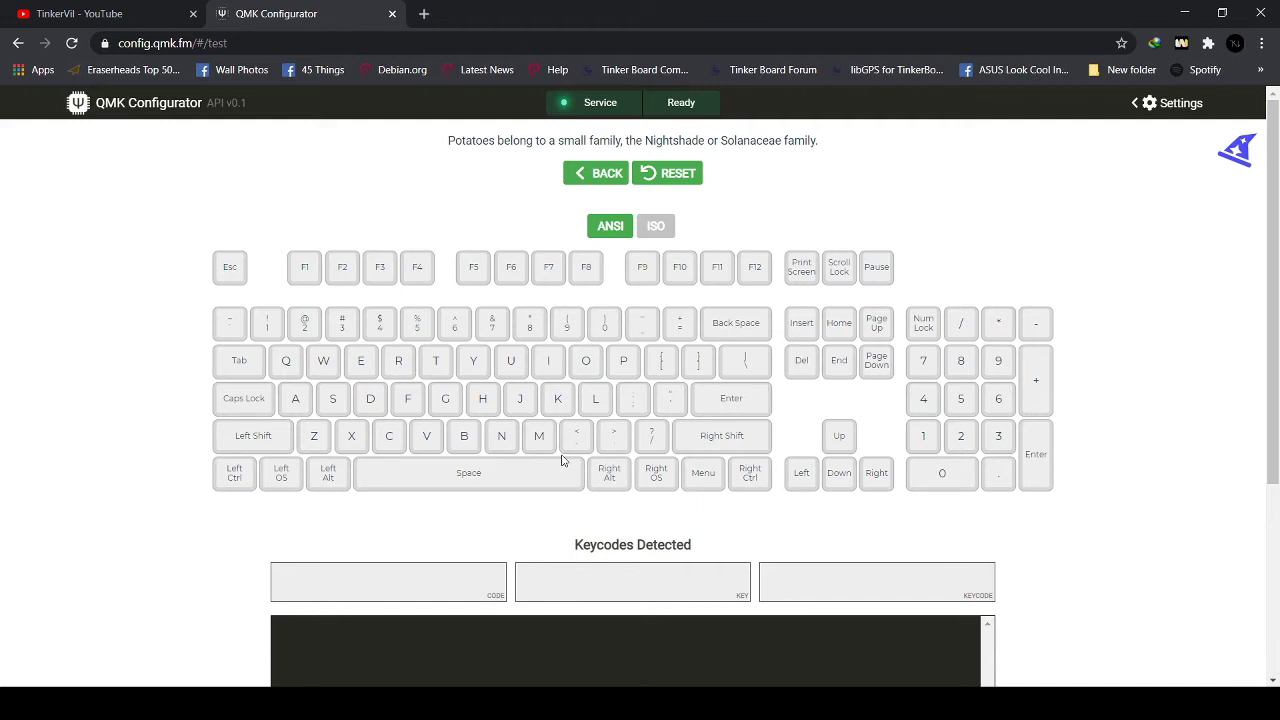
key(1)
key(2)
key(3)
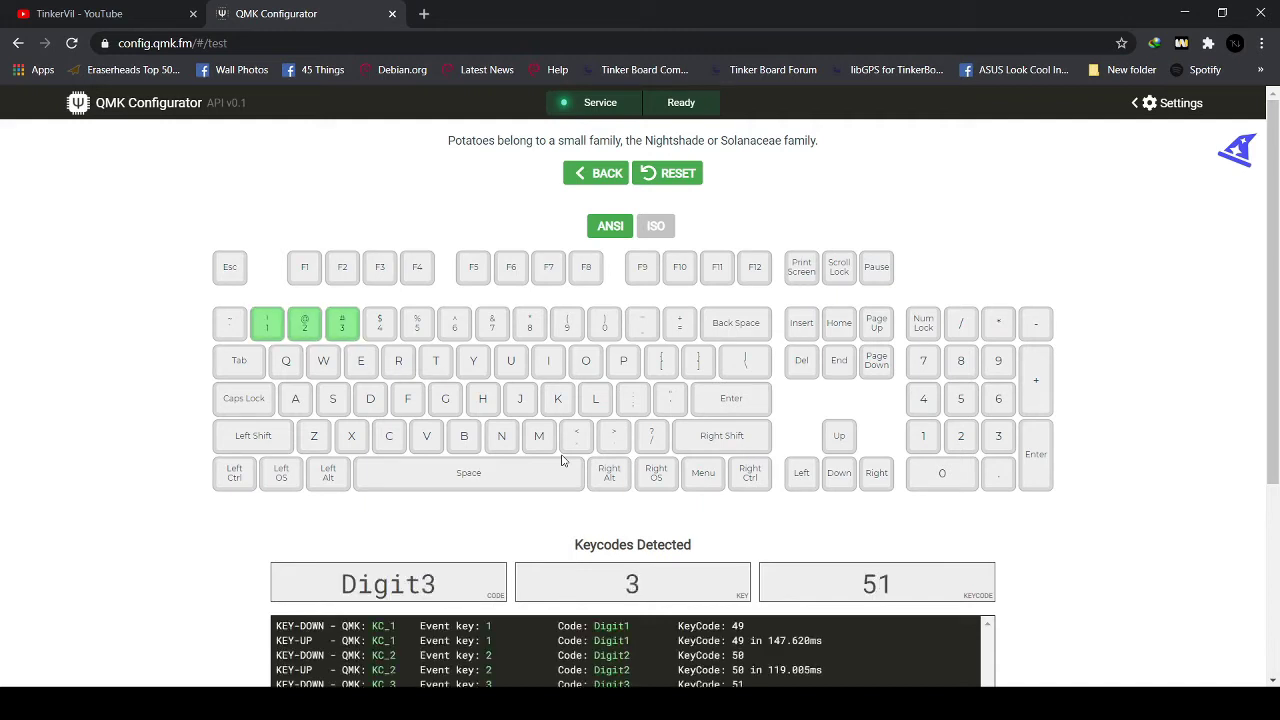
key(4)
key(5)
key(6)
key(7)
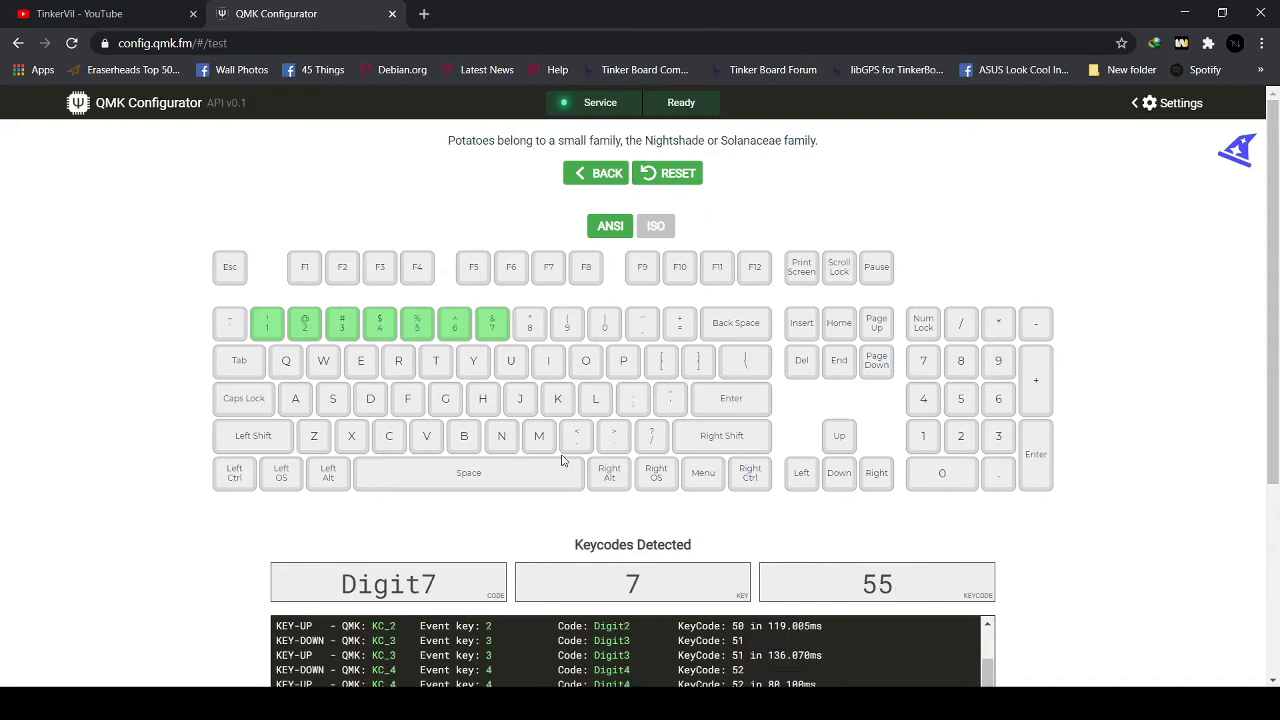
key(8)
key(9)
key(0)
Test the top letter row from Q to P in the keyboard tester, and return to the configurator
key(q)
key(w)
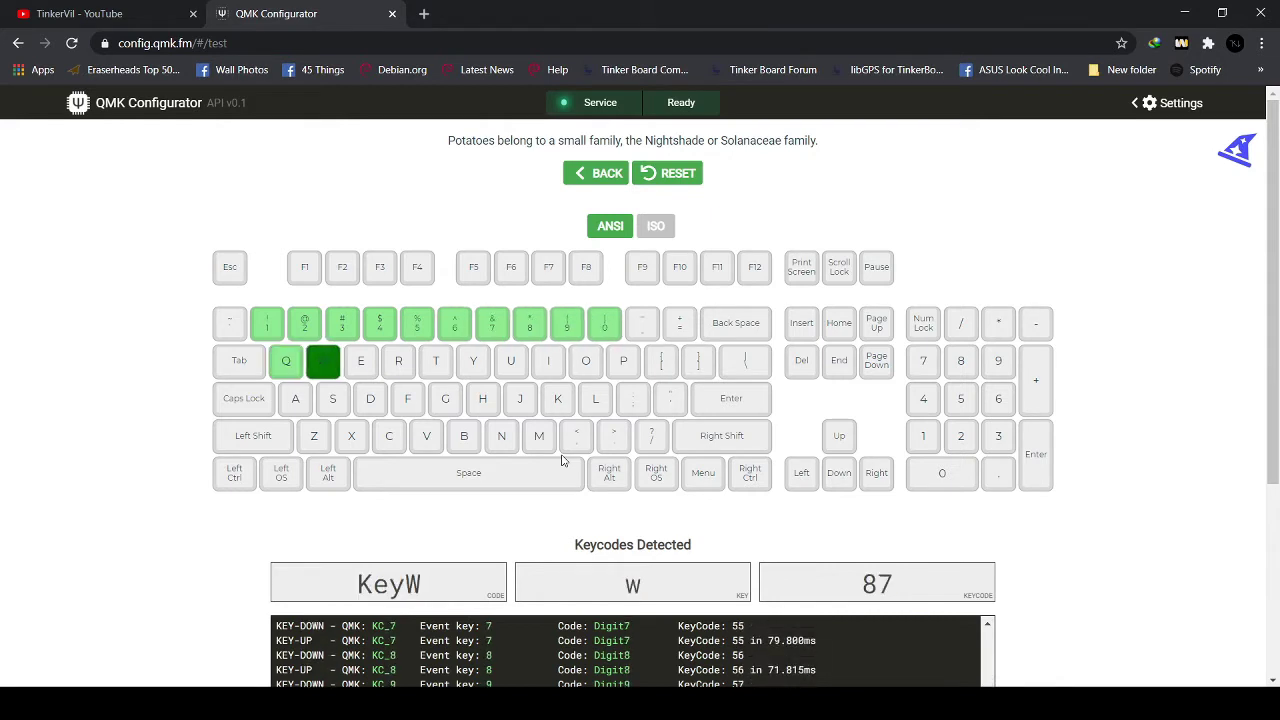
key(e)
key(r)
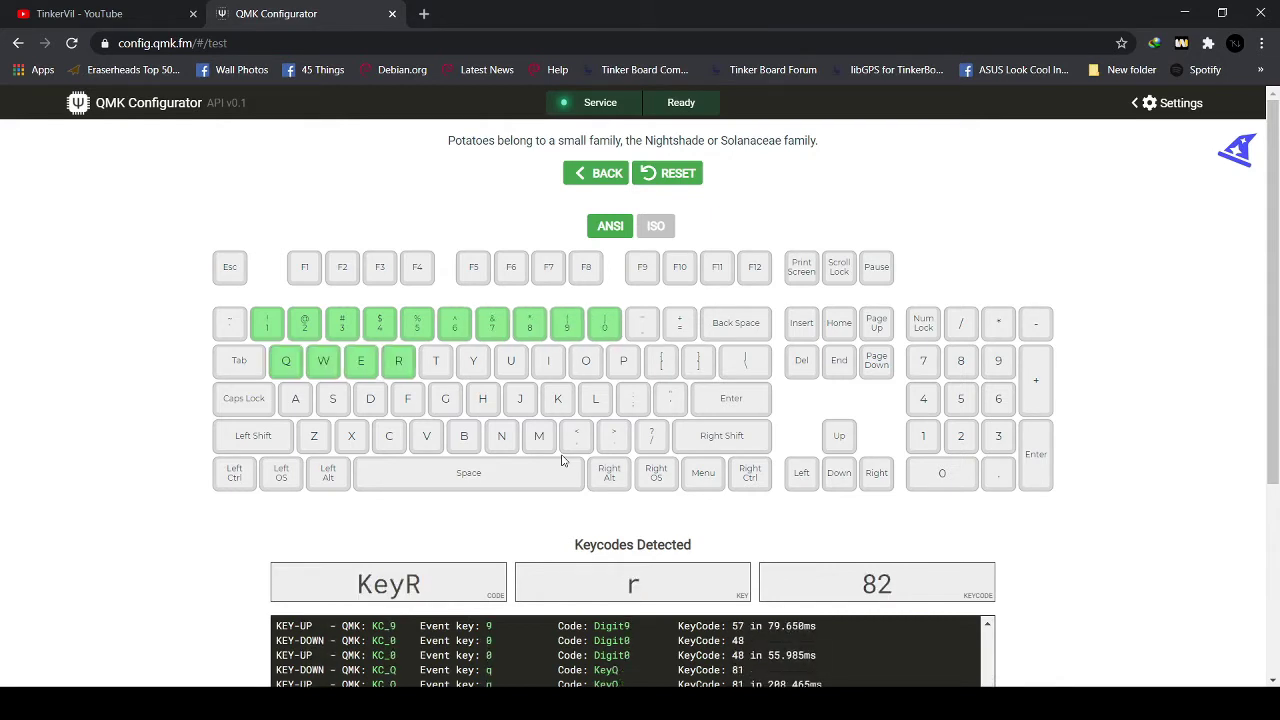
key(t)
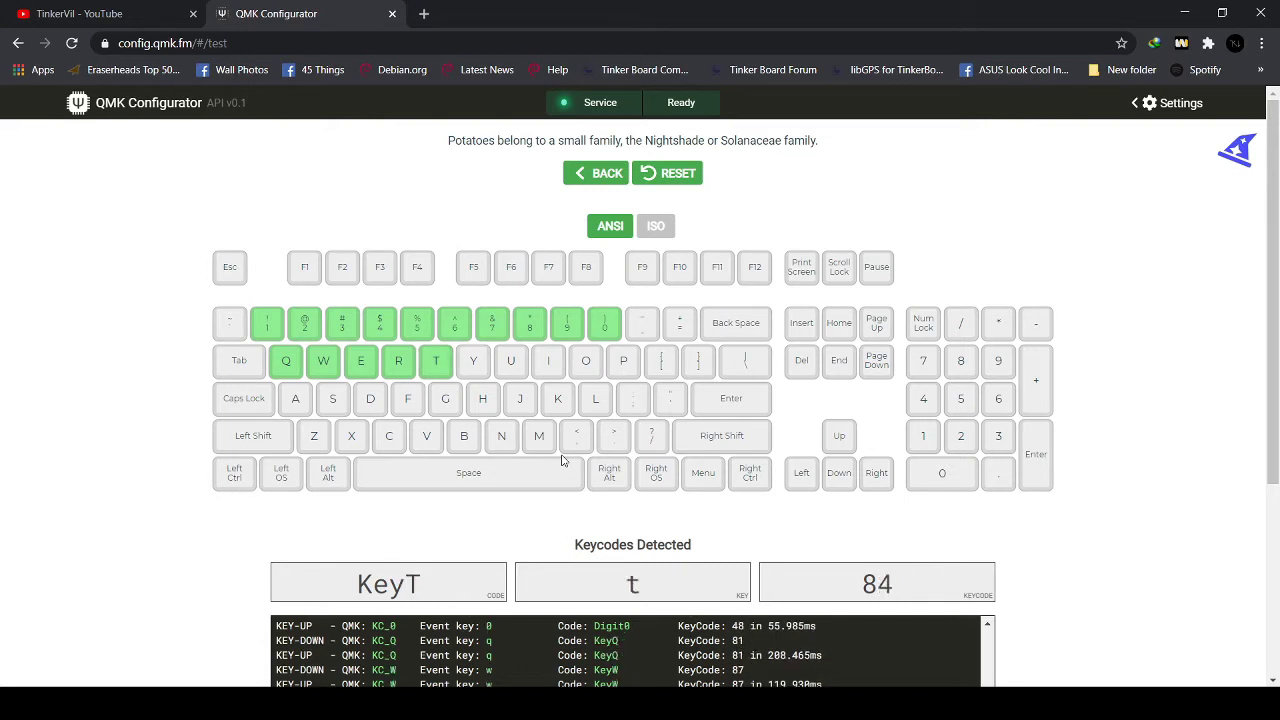
key(y)
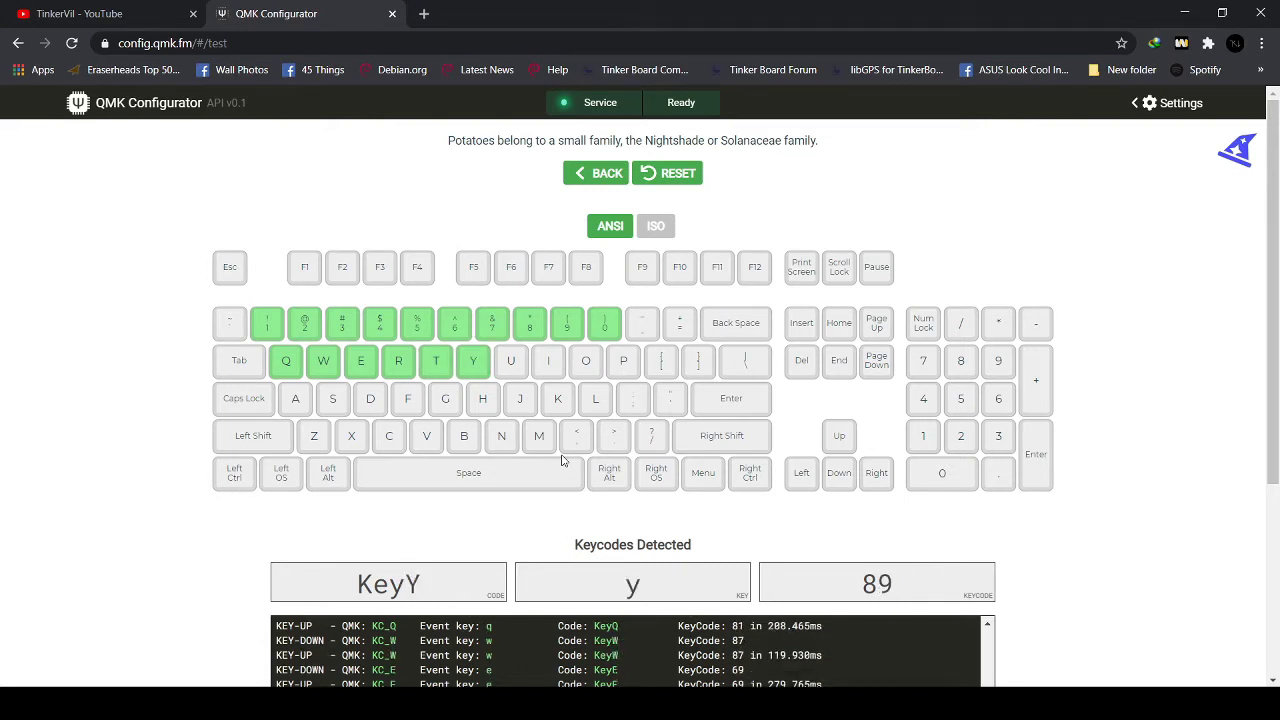
key(u)
key(i)
key(o)
key(p)
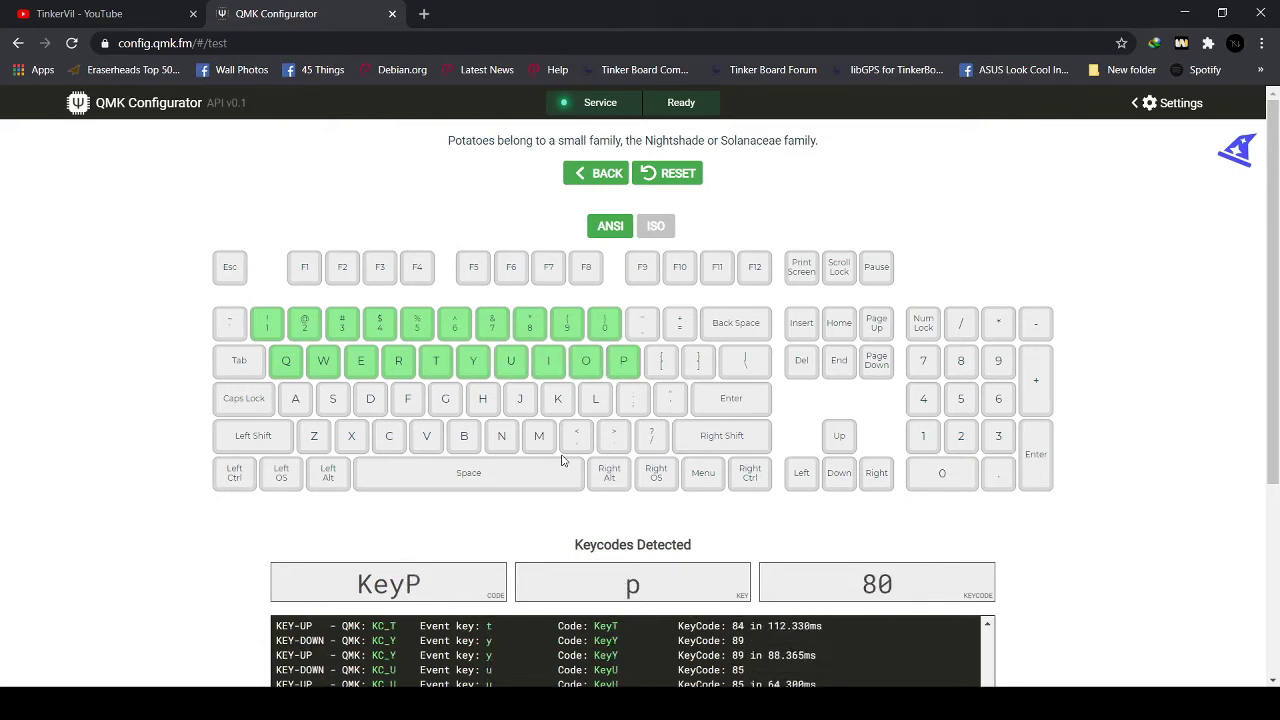
click(607, 173)
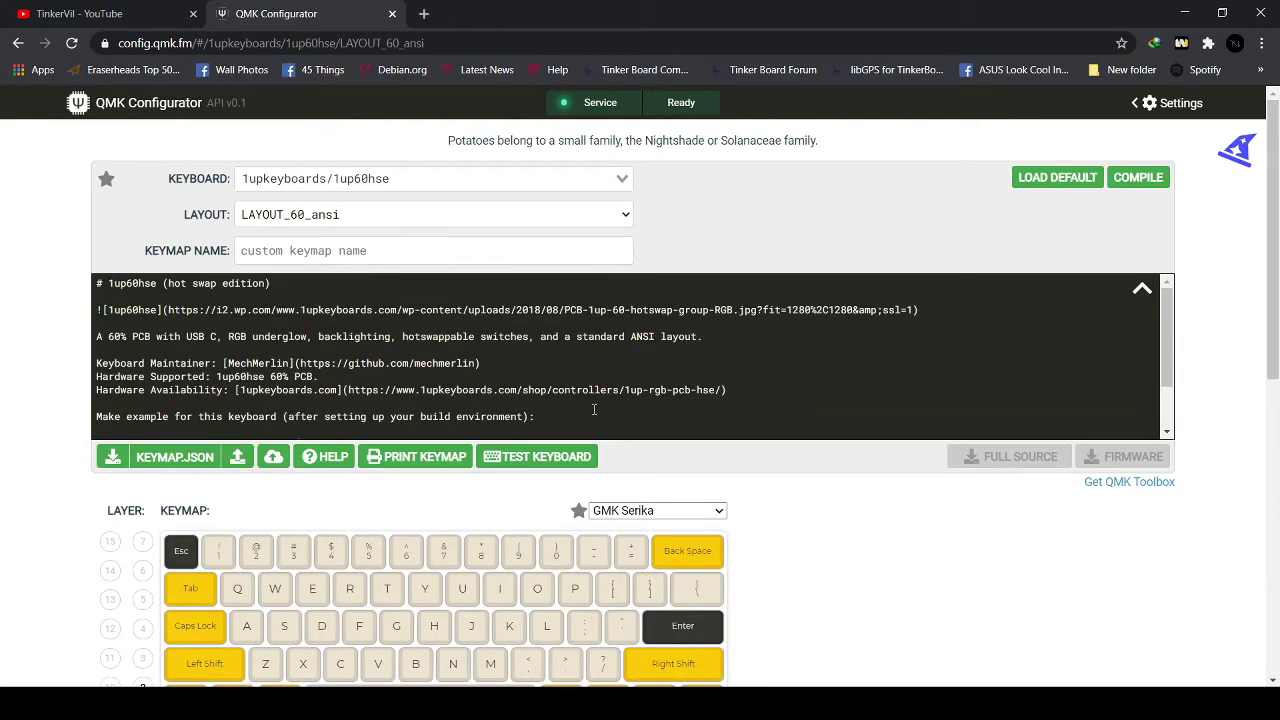
Look through the keymap's layers, including the empty ones up to layer 15, and return to layer 0
scroll(594, 410, down, 5)
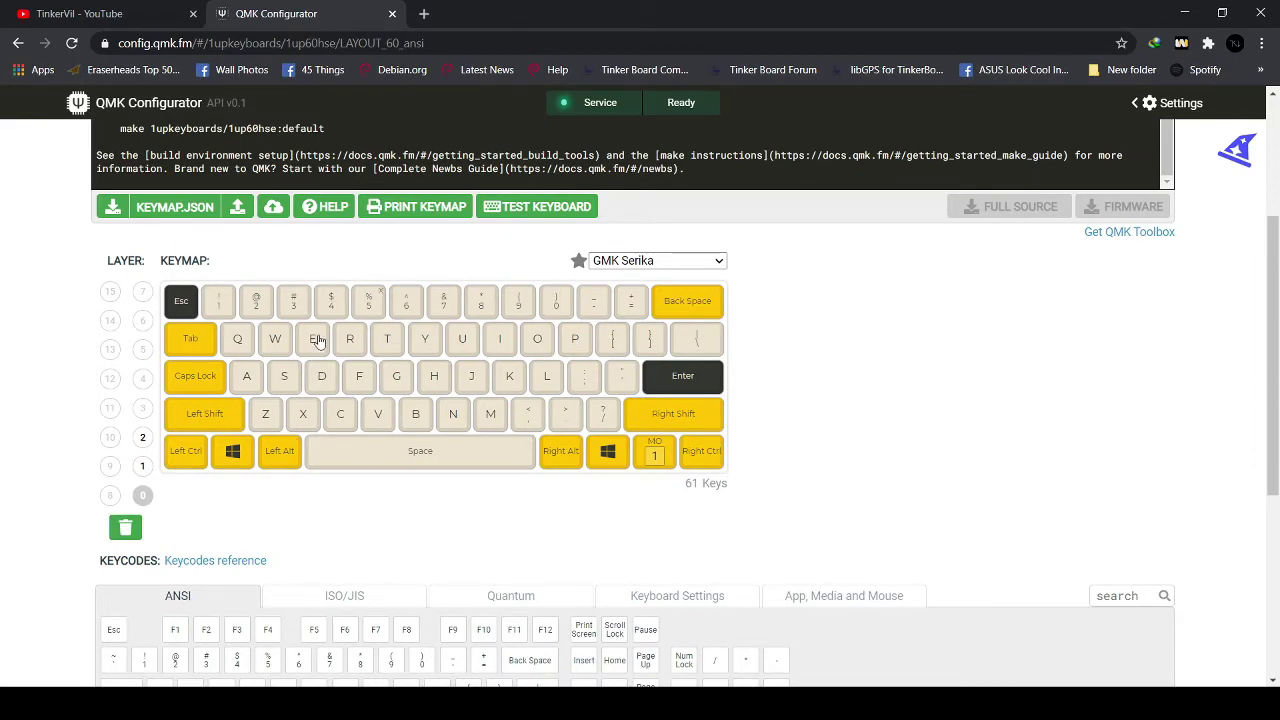
click(142, 465)
click(142, 408)
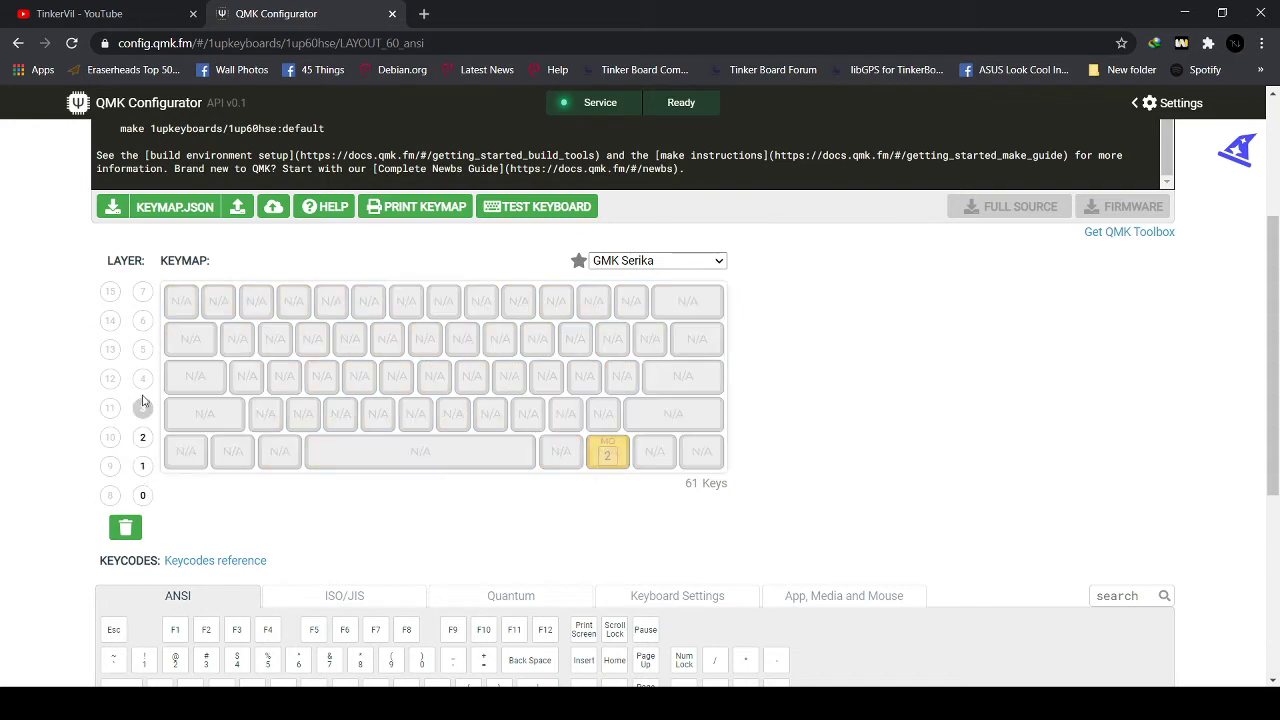
click(142, 378)
click(142, 349)
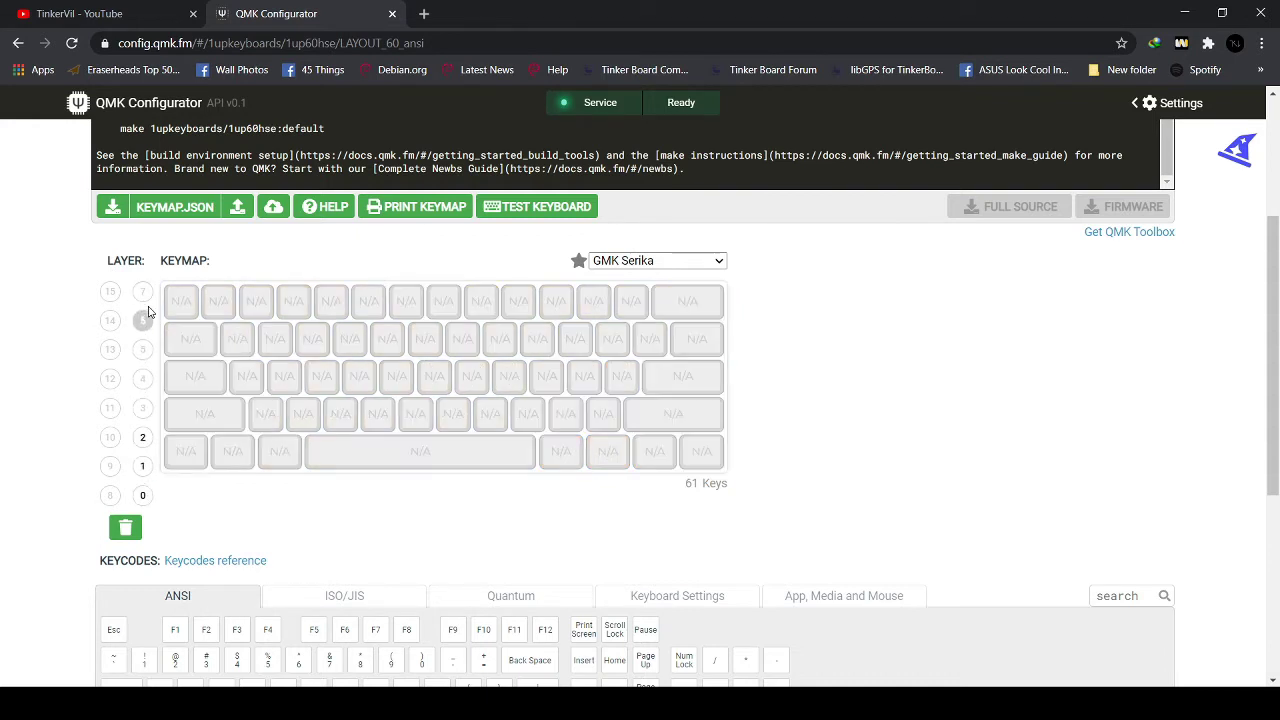
click(110, 291)
click(142, 437)
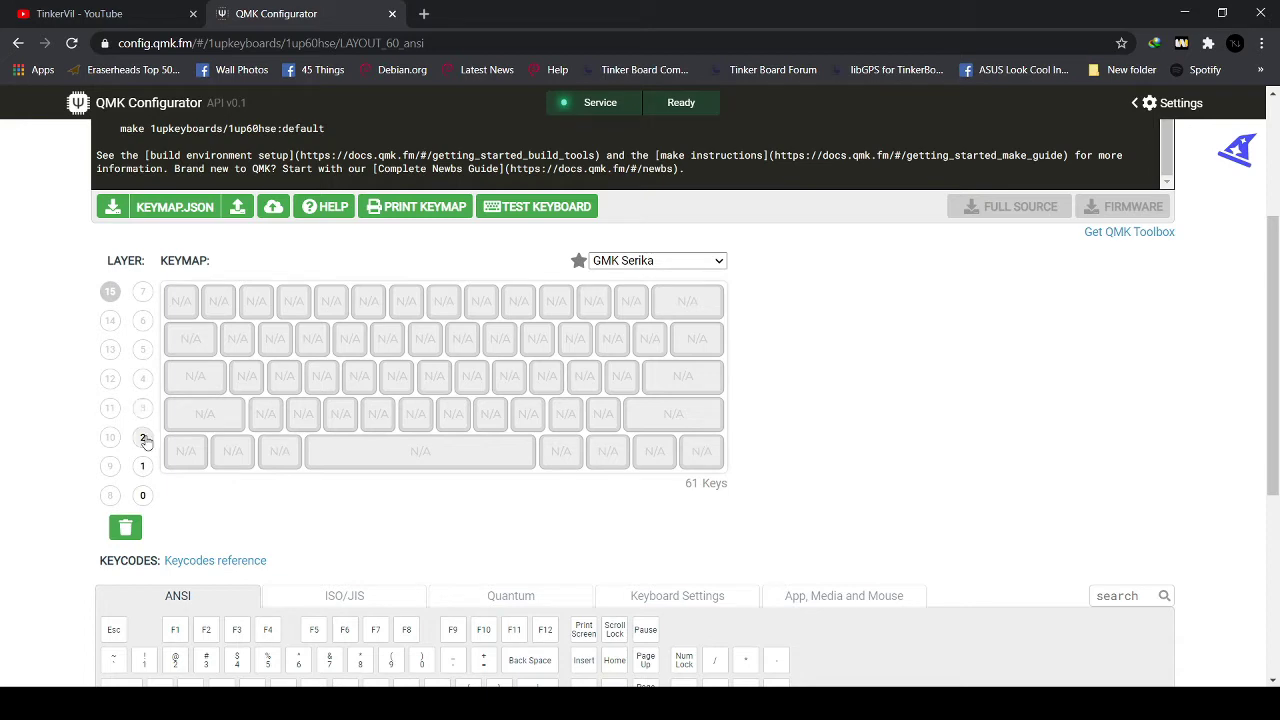
click(142, 466)
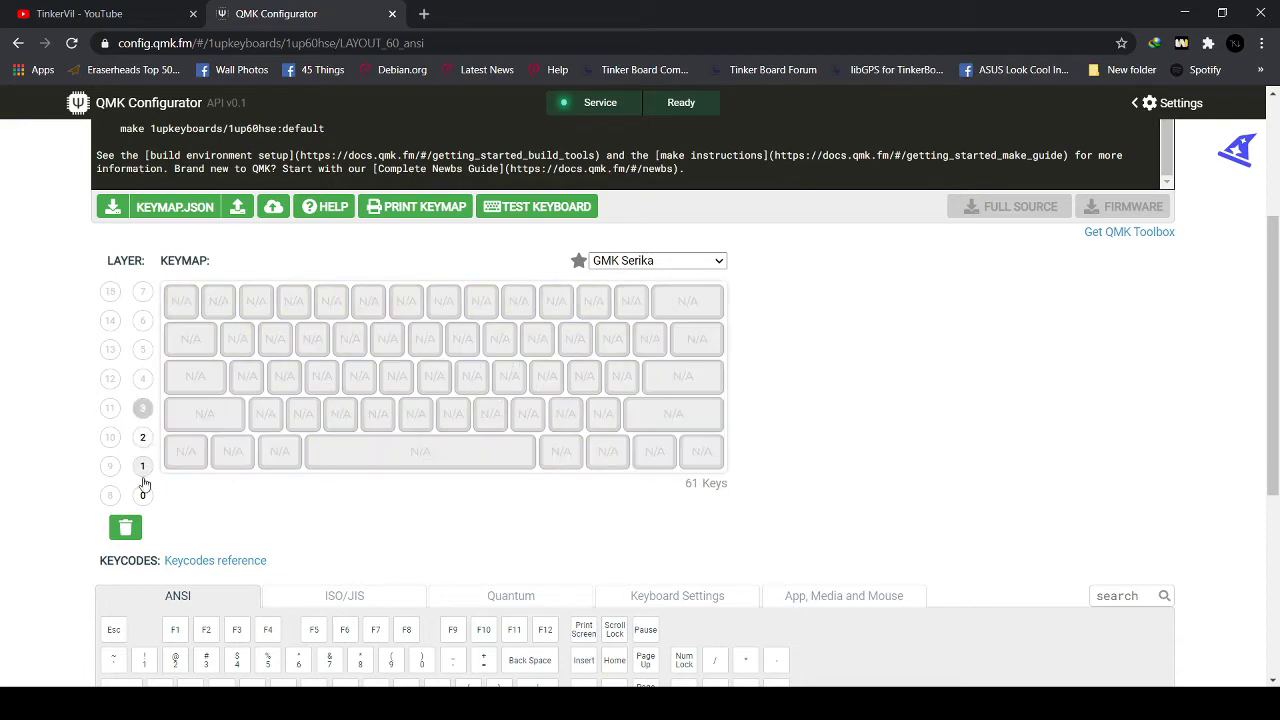
click(142, 495)
Examine the ANSI keycodes and shifted symbols available below the layer 0 keymap
scroll(252, 507, down, 1)
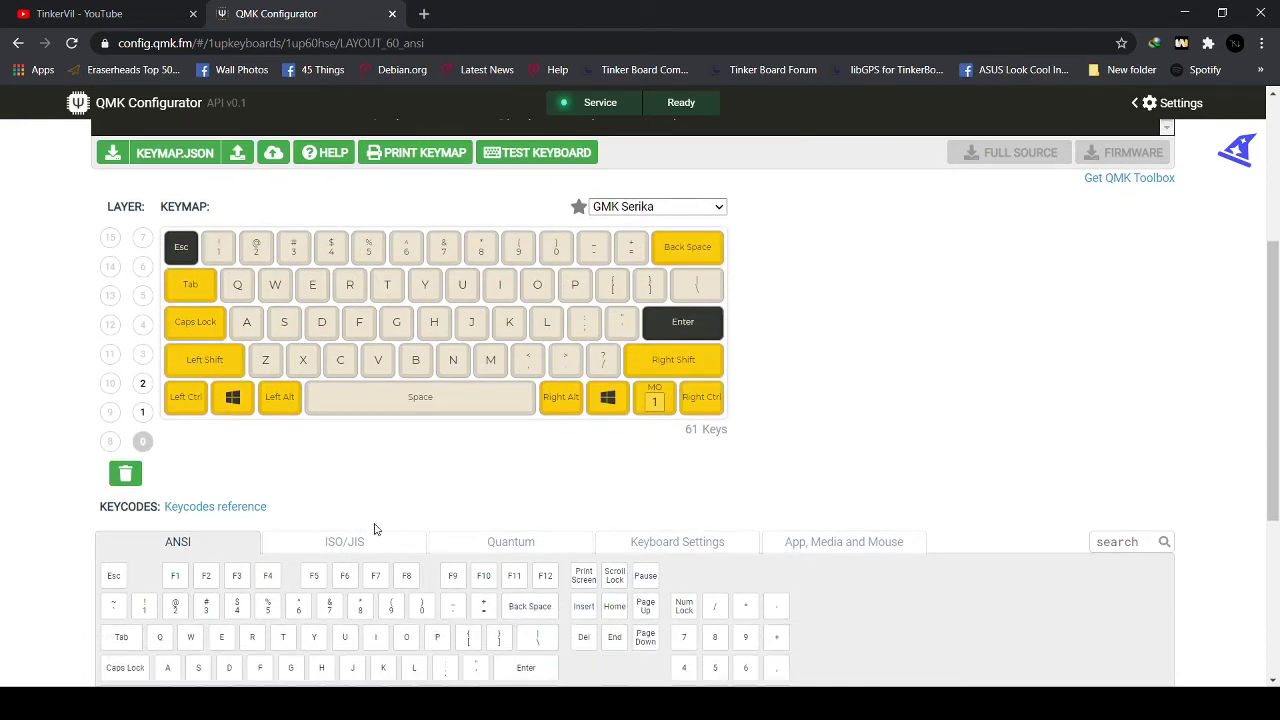
scroll(505, 513, down, 2)
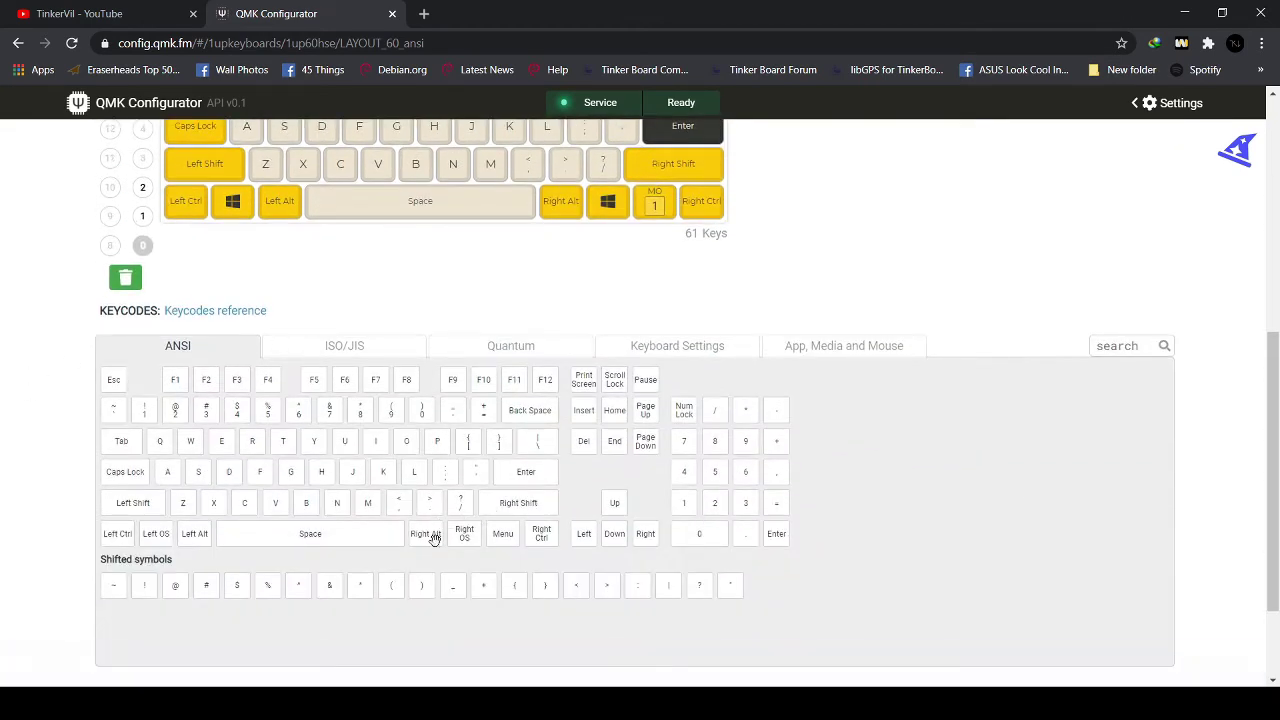
scroll(460, 510, up, 2)
scroll(460, 510, down, 3)
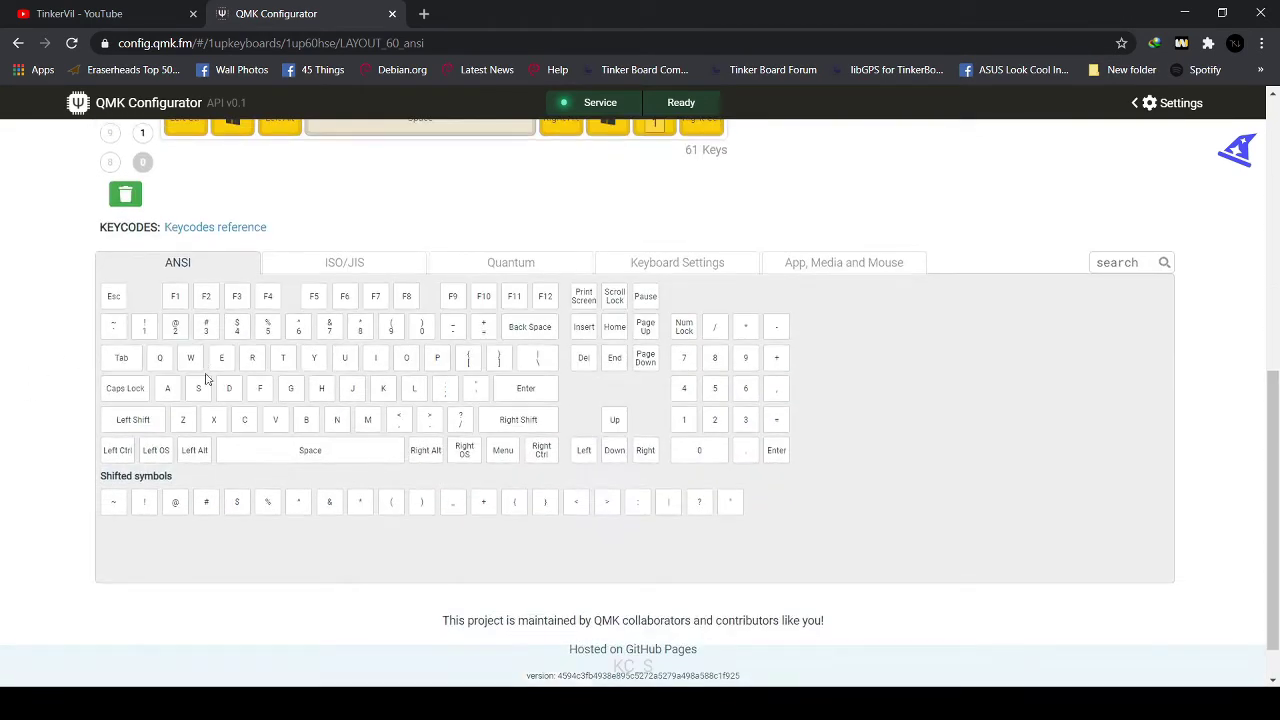
Look through the ISO/JIS keycodes, and examine the Quantum keycodes for layers, mod combinations and special actions
scroll(590, 381, up, 4)
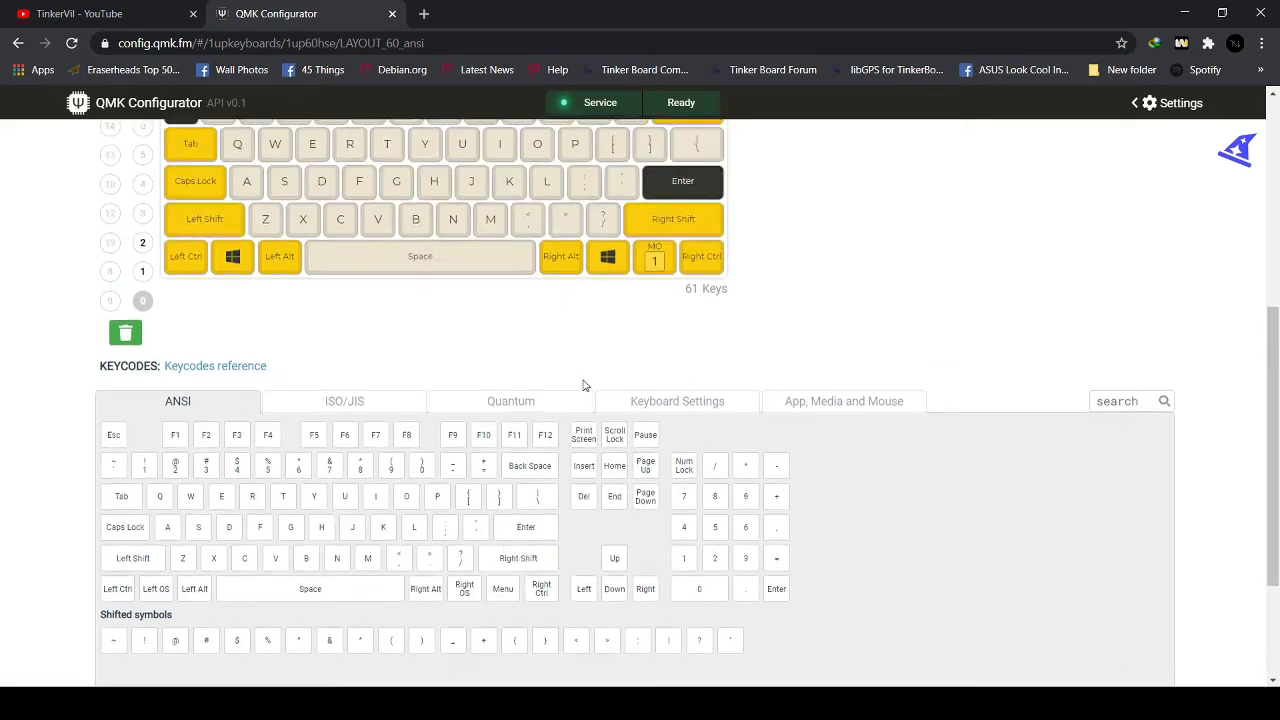
scroll(553, 345, down, 3)
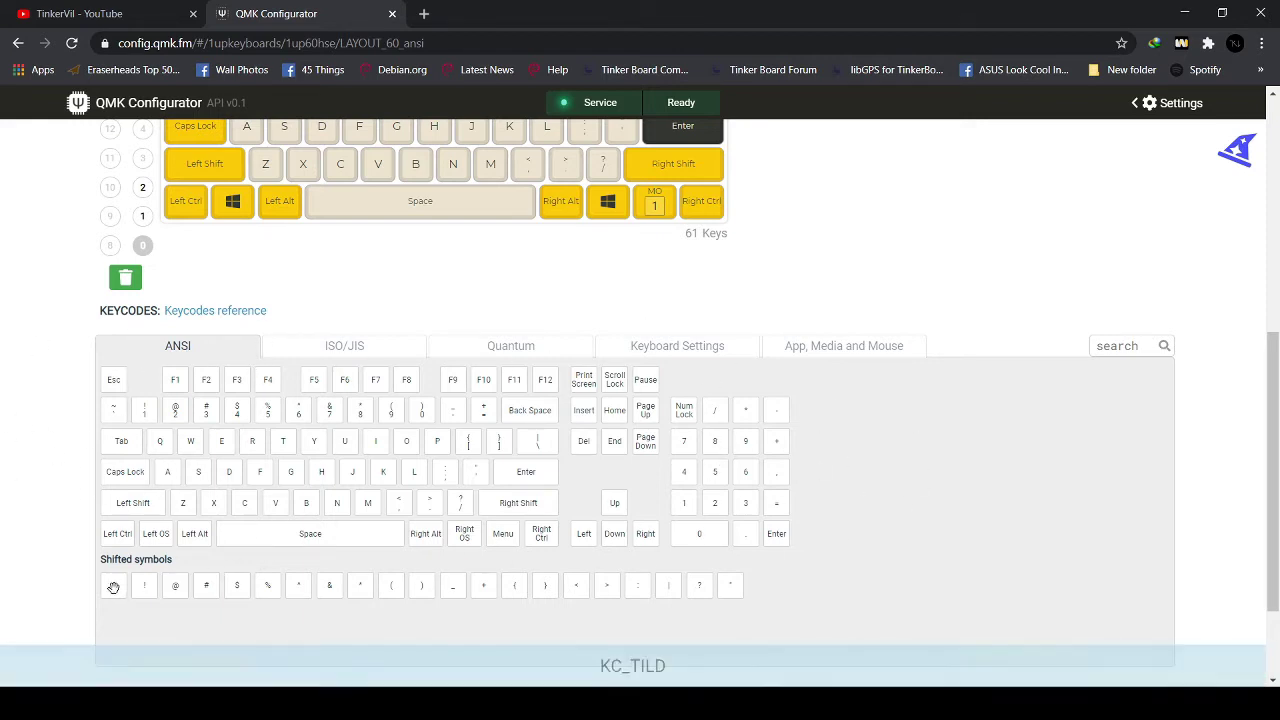
click(321, 352)
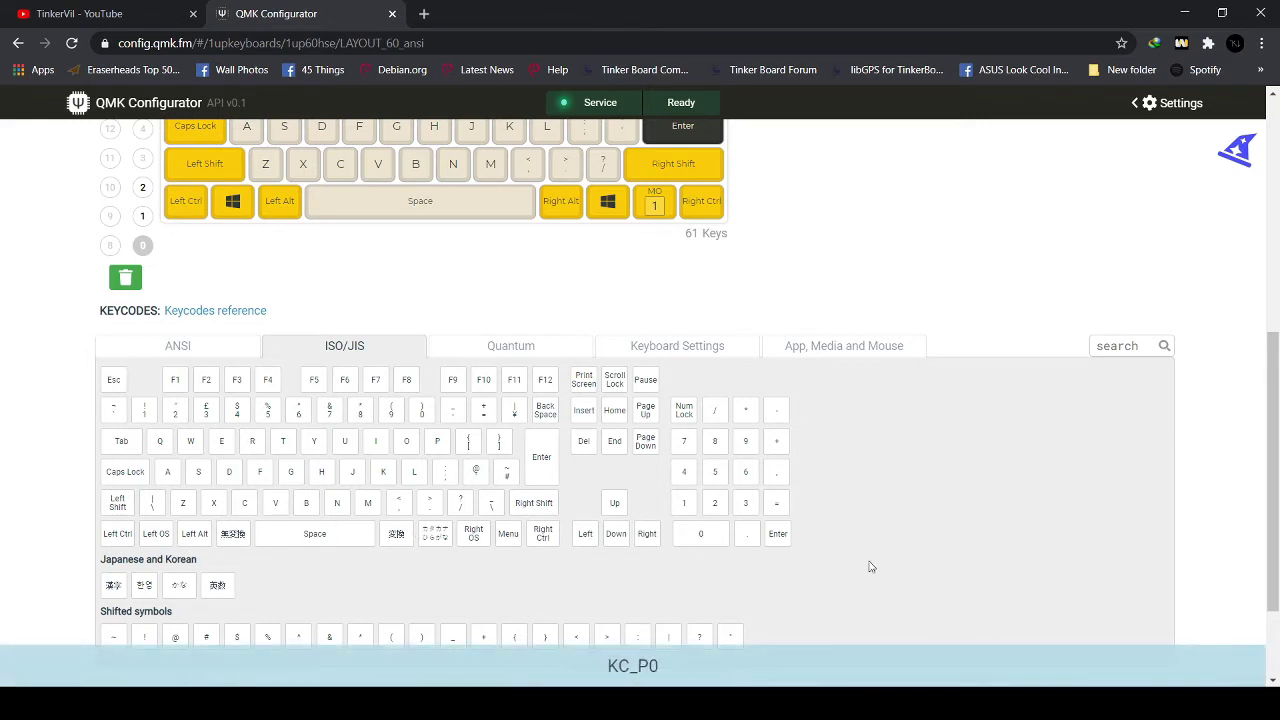
click(520, 347)
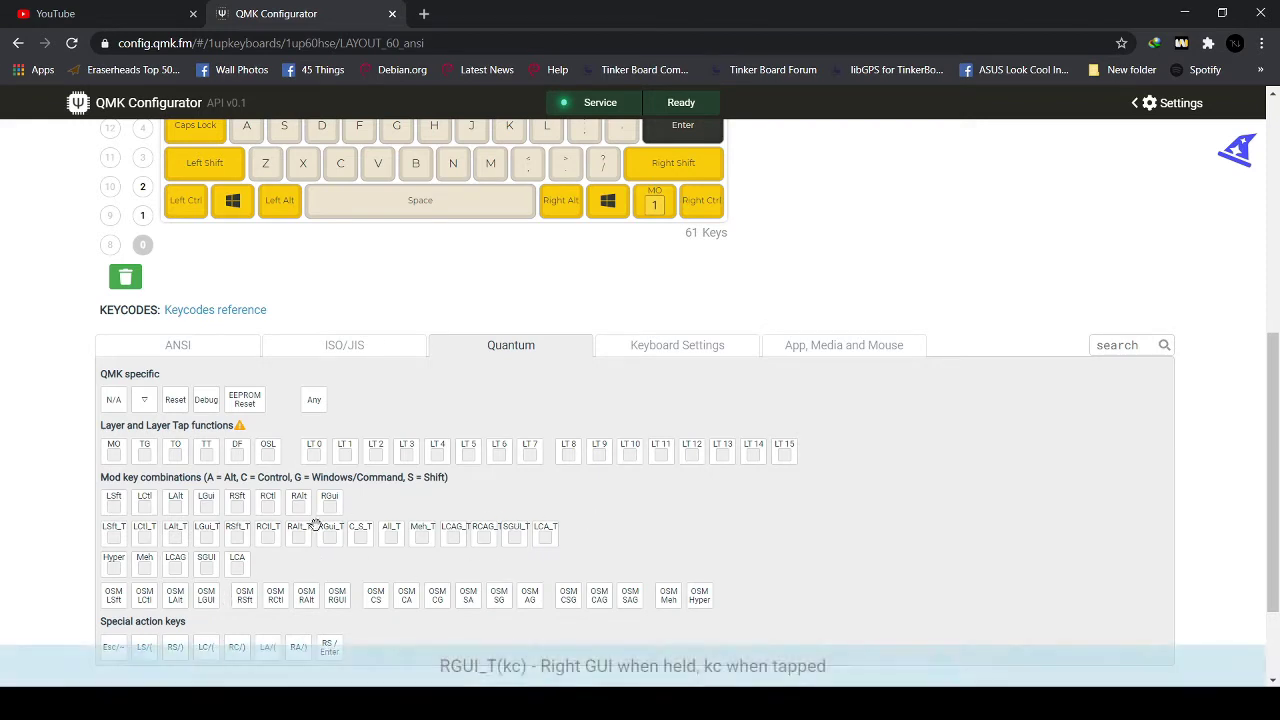
scroll(300, 540, down, 1)
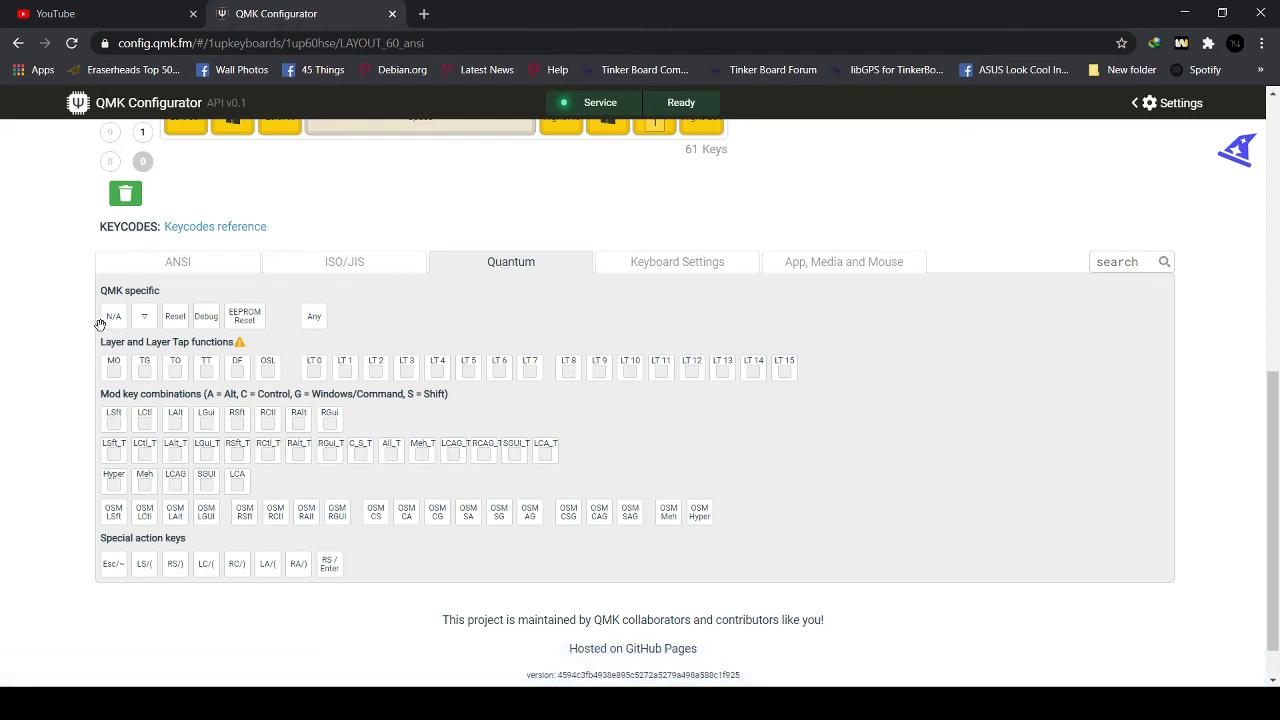
scroll(100, 325, up, 2)
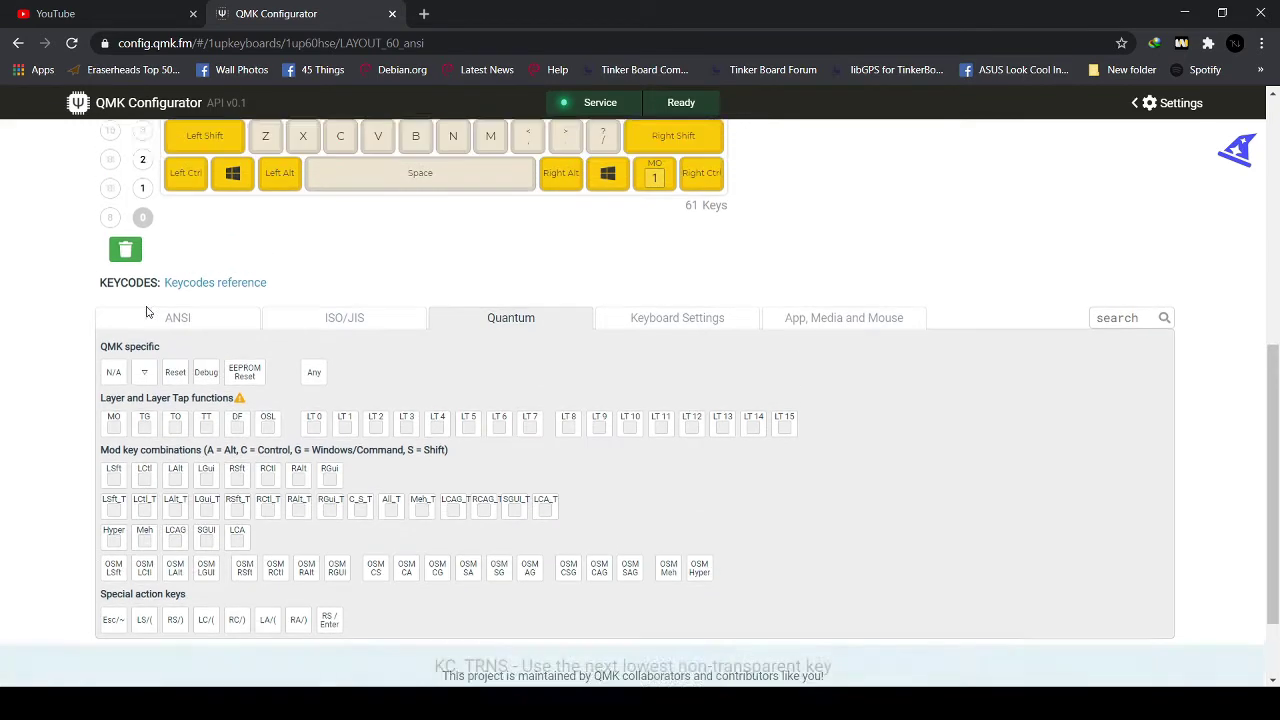
scroll(262, 308, down, 2)
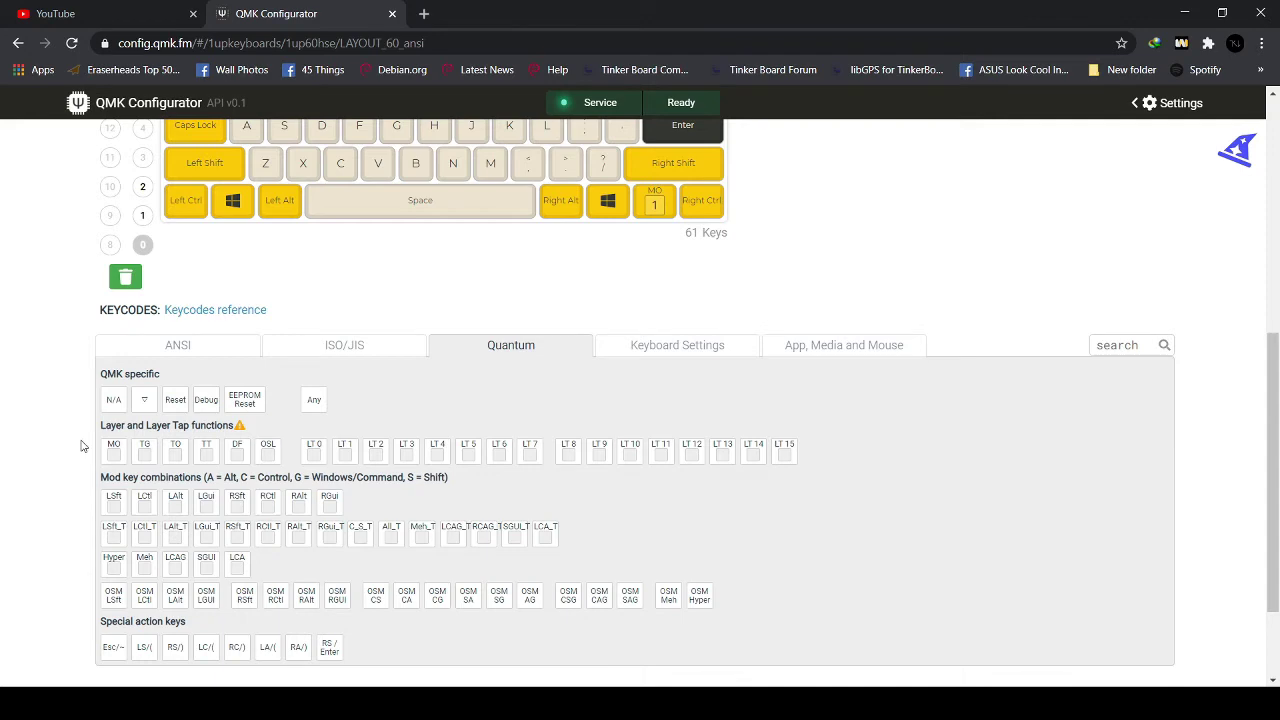
Assign the momentary layer keycode MO to the key beside Right Ctrl on layer 0 and set it to layer 1
scroll(78, 295, up, 1)
scroll(81, 304, up, 1)
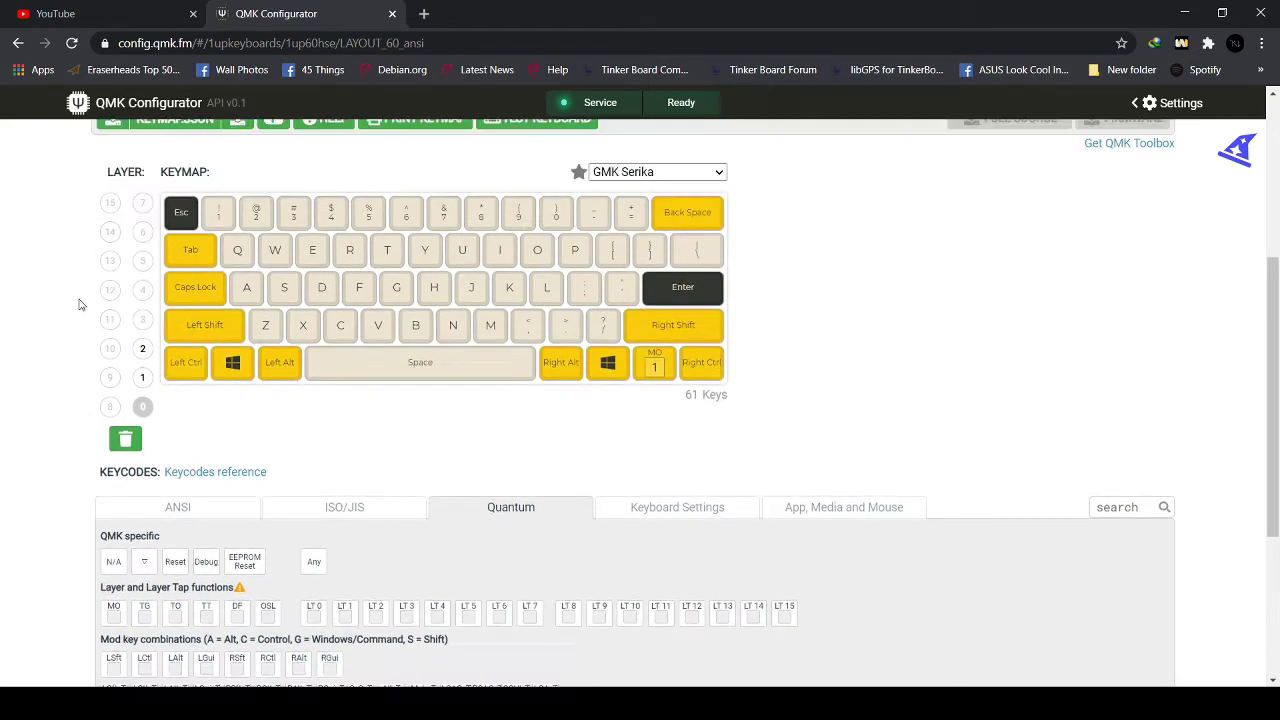
scroll(78, 315, up, 1)
scroll(74, 337, down, 3)
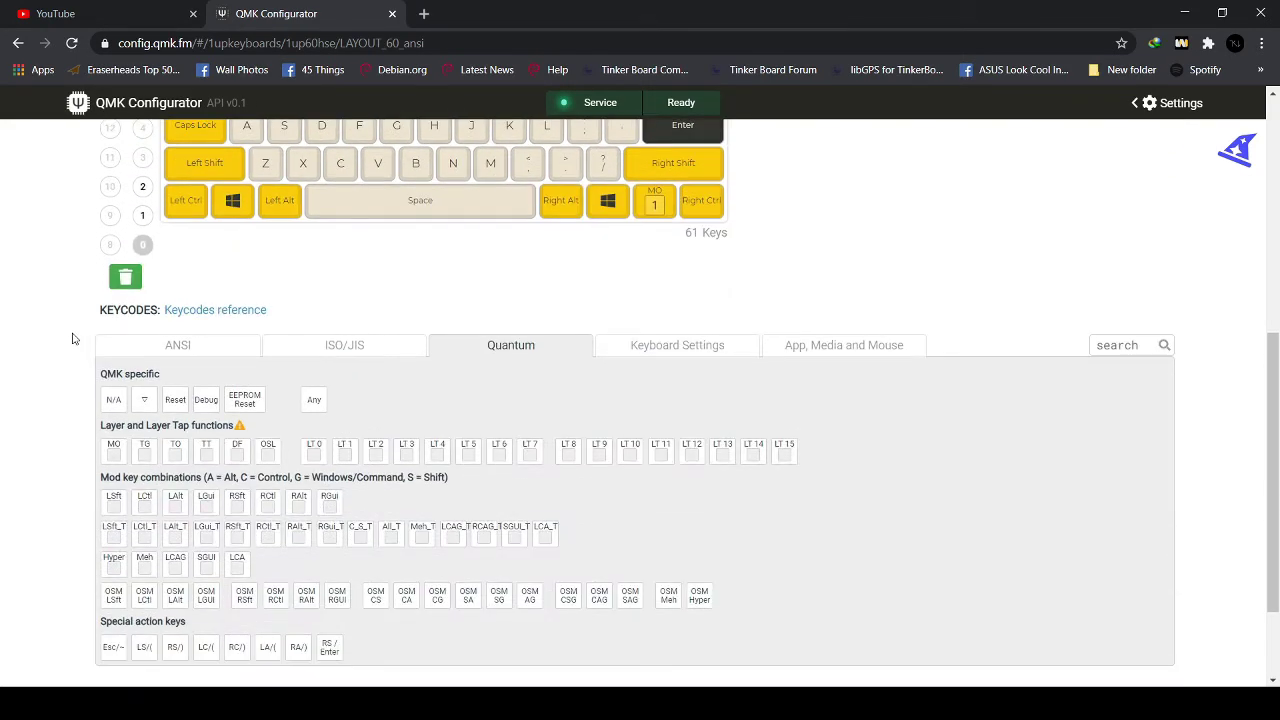
scroll(72, 338, down, 1)
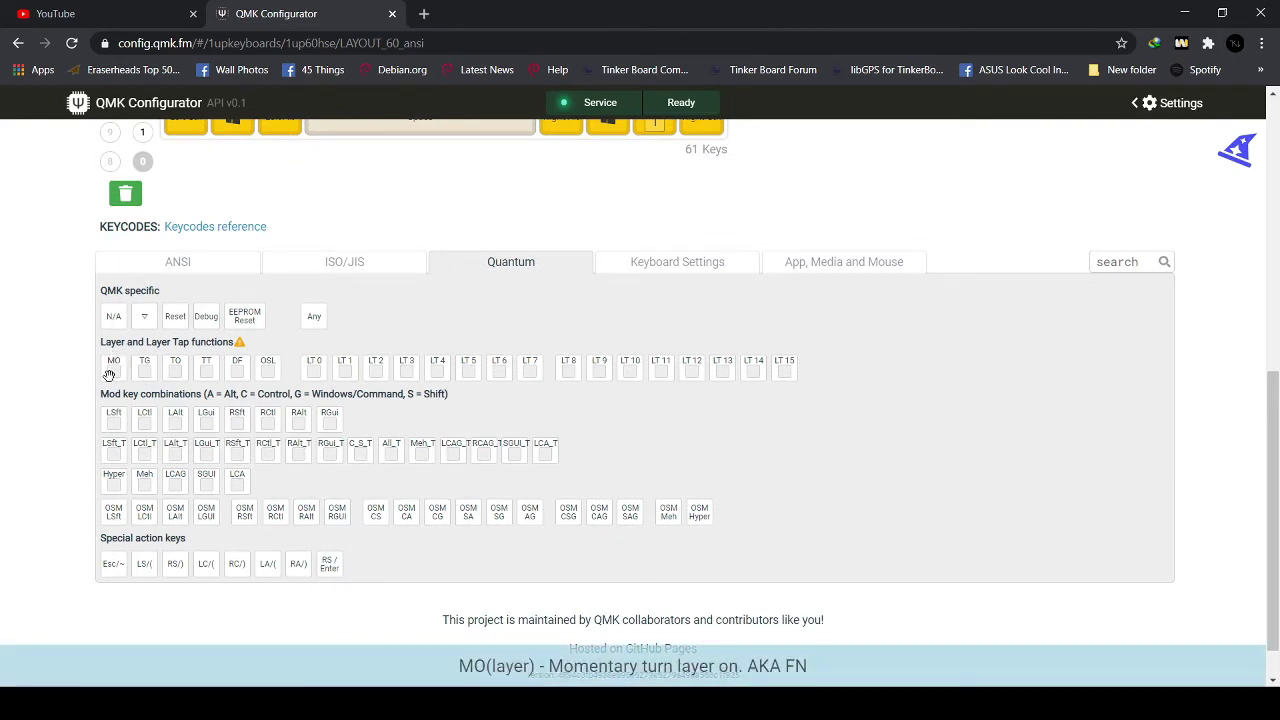
scroll(109, 375, up, 2)
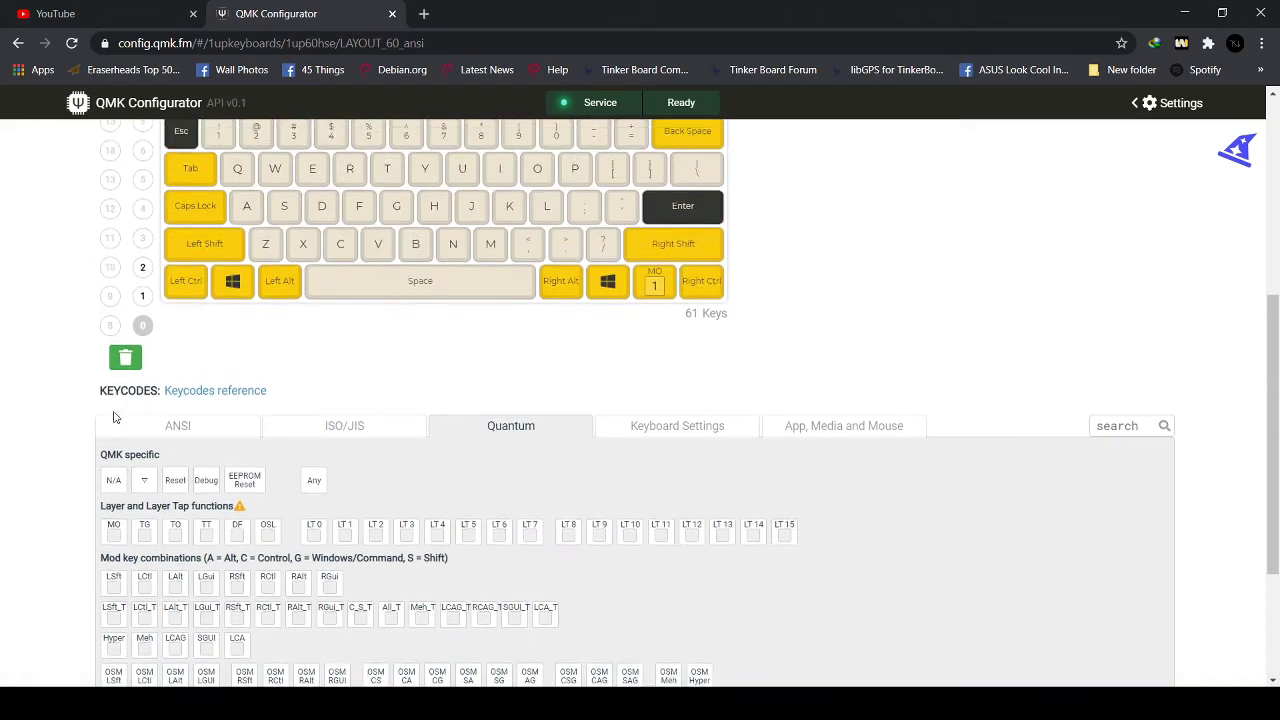
drag(109, 530, 652, 292)
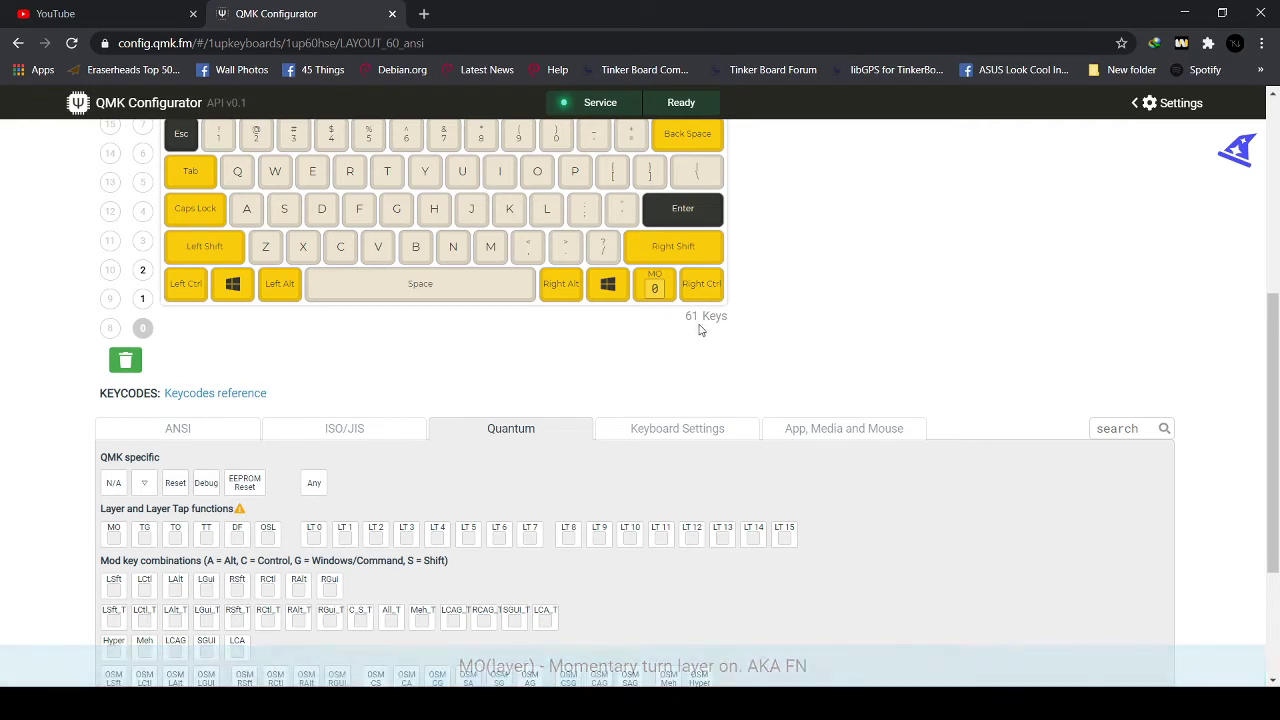
click(654, 288)
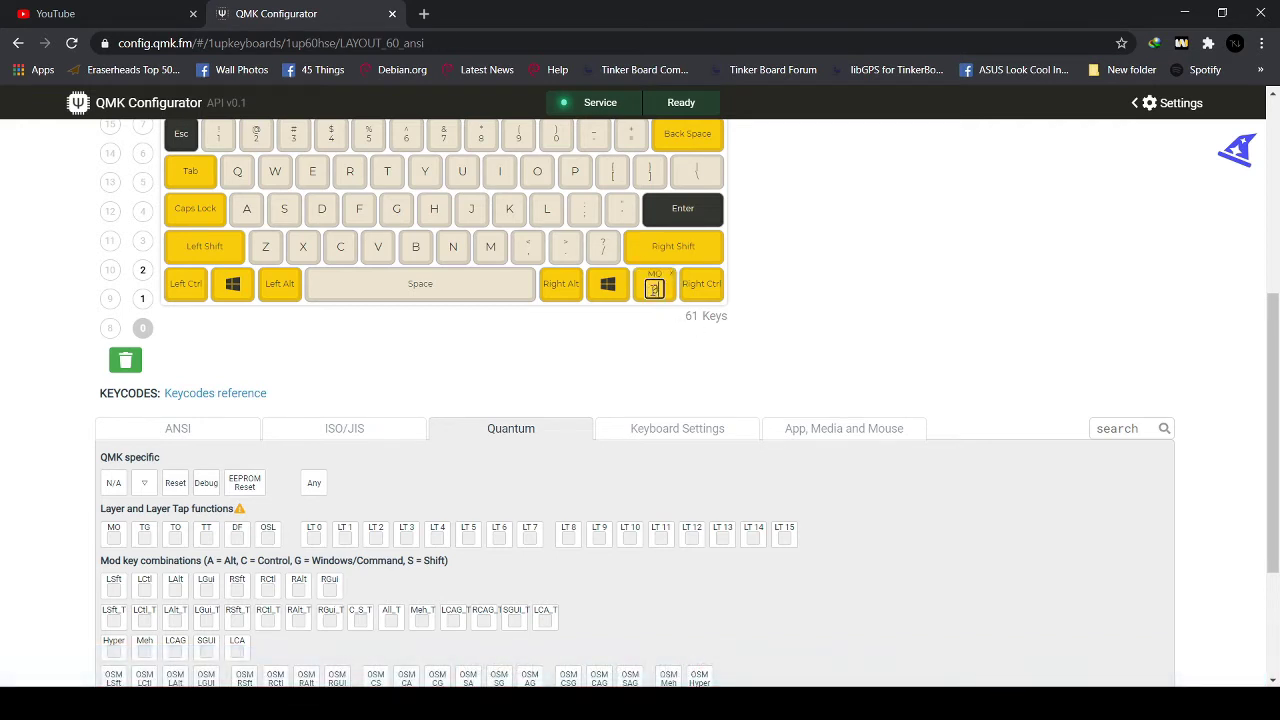
key(BackSpace)
text(1)
View layer 1 of the keymap, return to layer 0, and read the description of the TG keycode
click(141, 302)
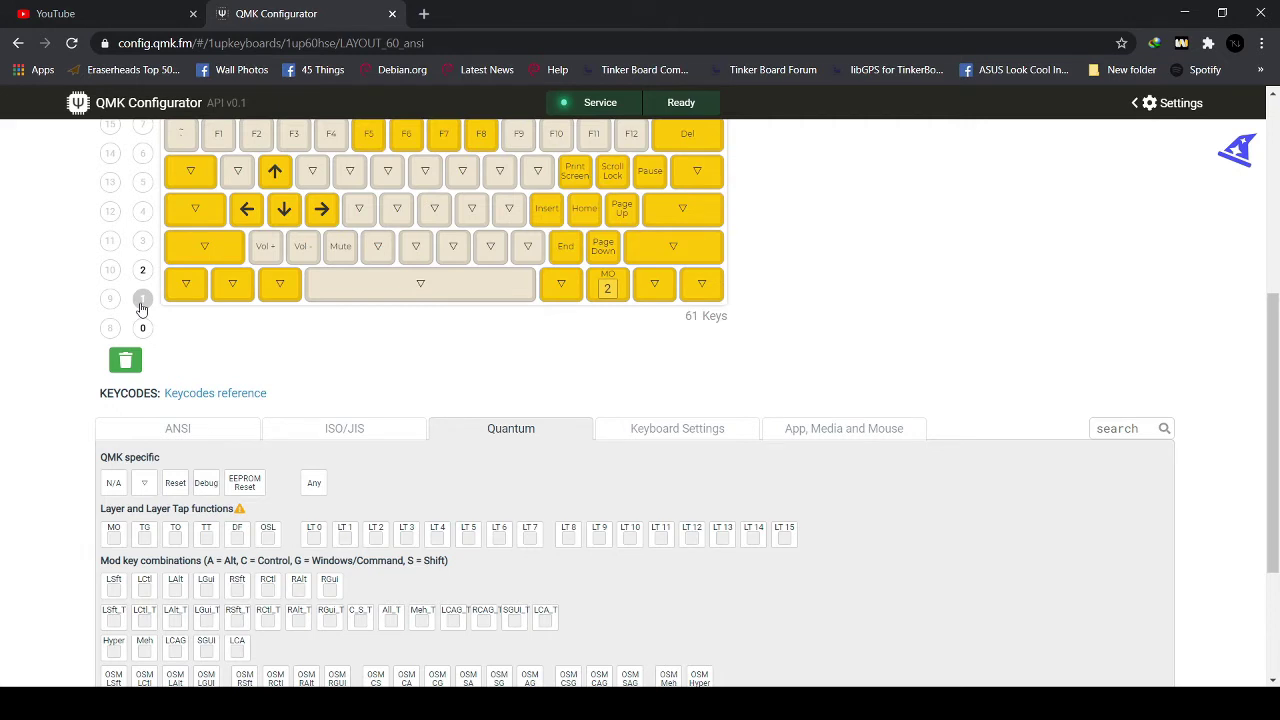
click(142, 328)
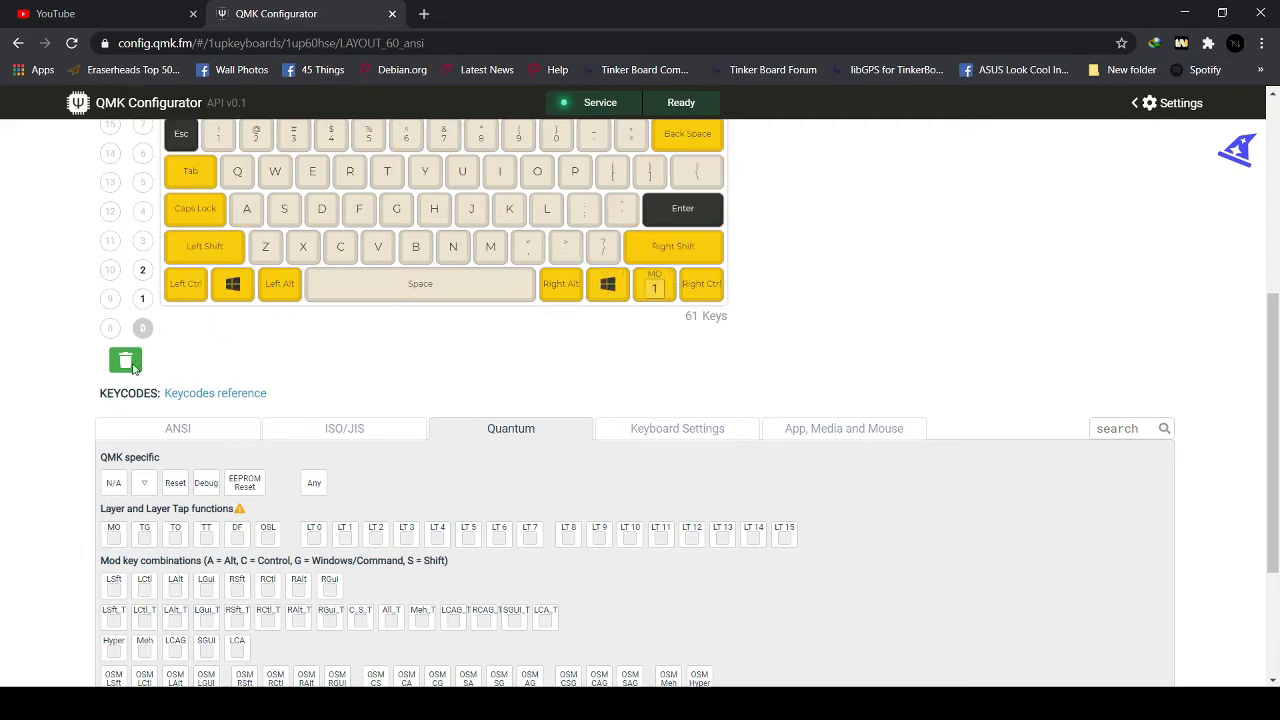
scroll(391, 474, down, 3)
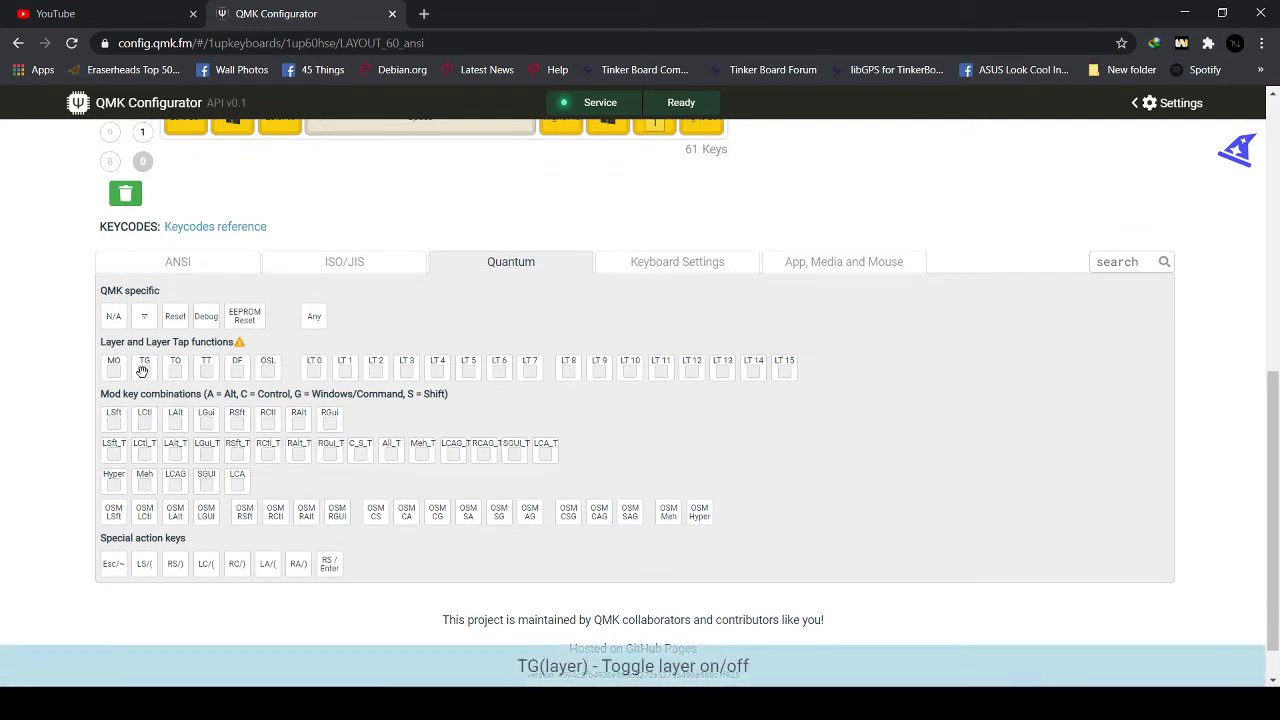
Replace the MO key beside Right Ctrl with the LT 0 layer-tap keycode, using V as its tap key
scroll(143, 372, up, 1)
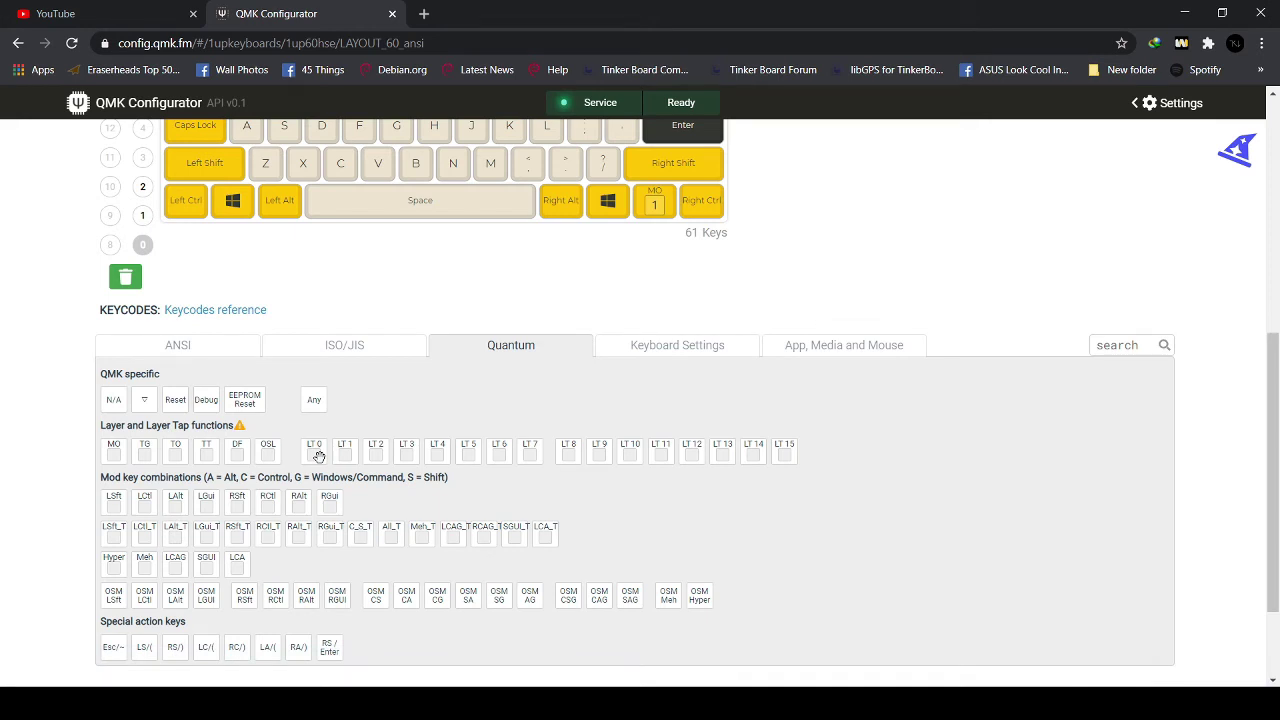
drag(316, 456, 654, 205)
click(205, 346)
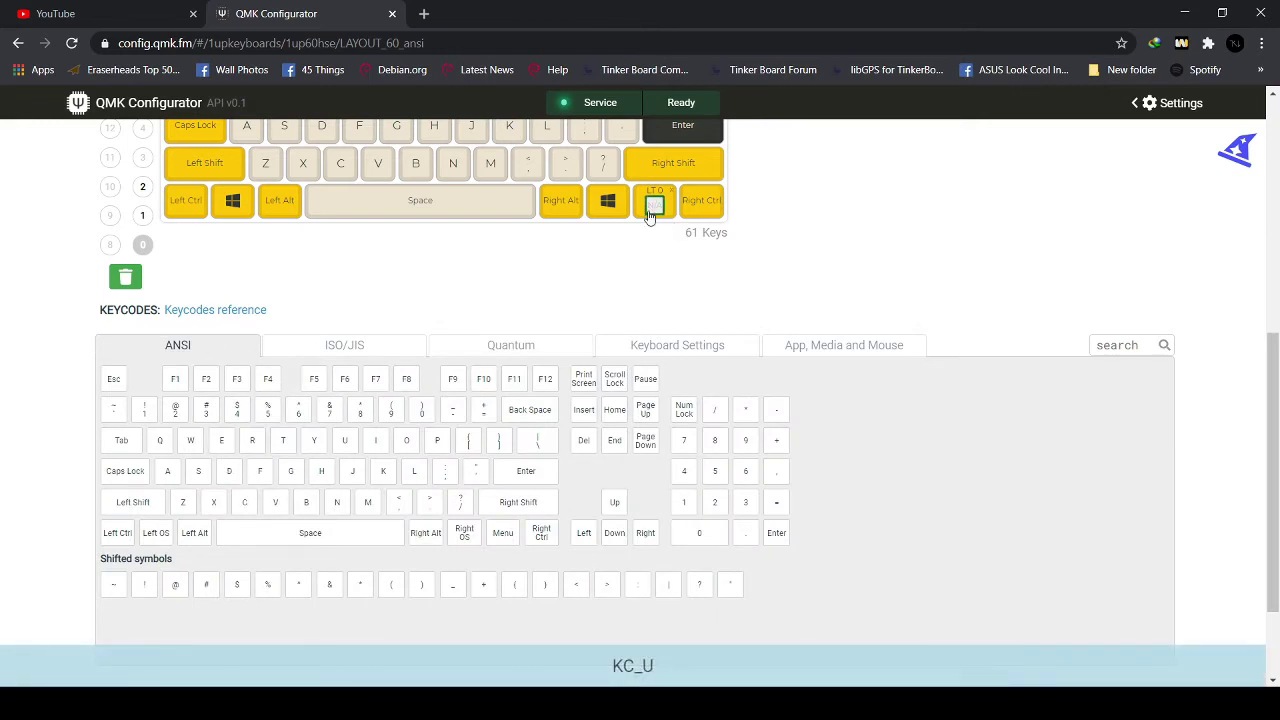
click(279, 504)
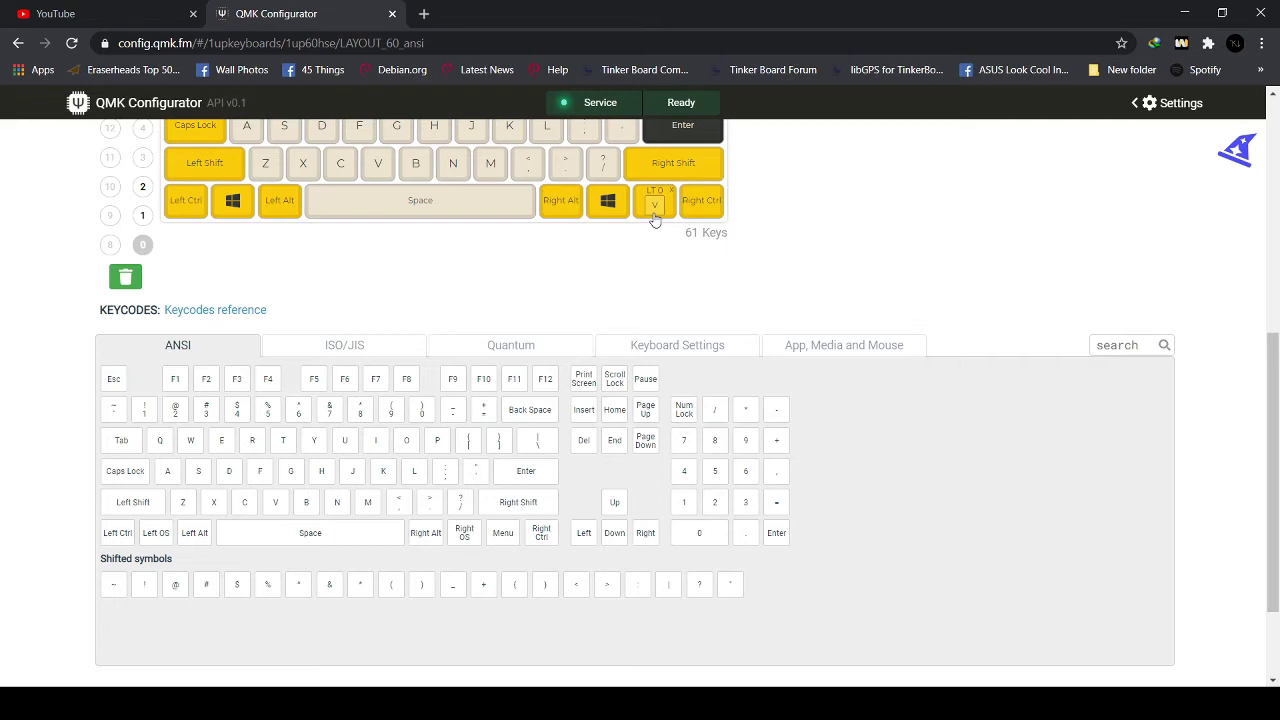
Clear the LT 0 key beside Right Ctrl and assign it the MO keycode again, set to layer 1
scroll(391, 363, up, 1)
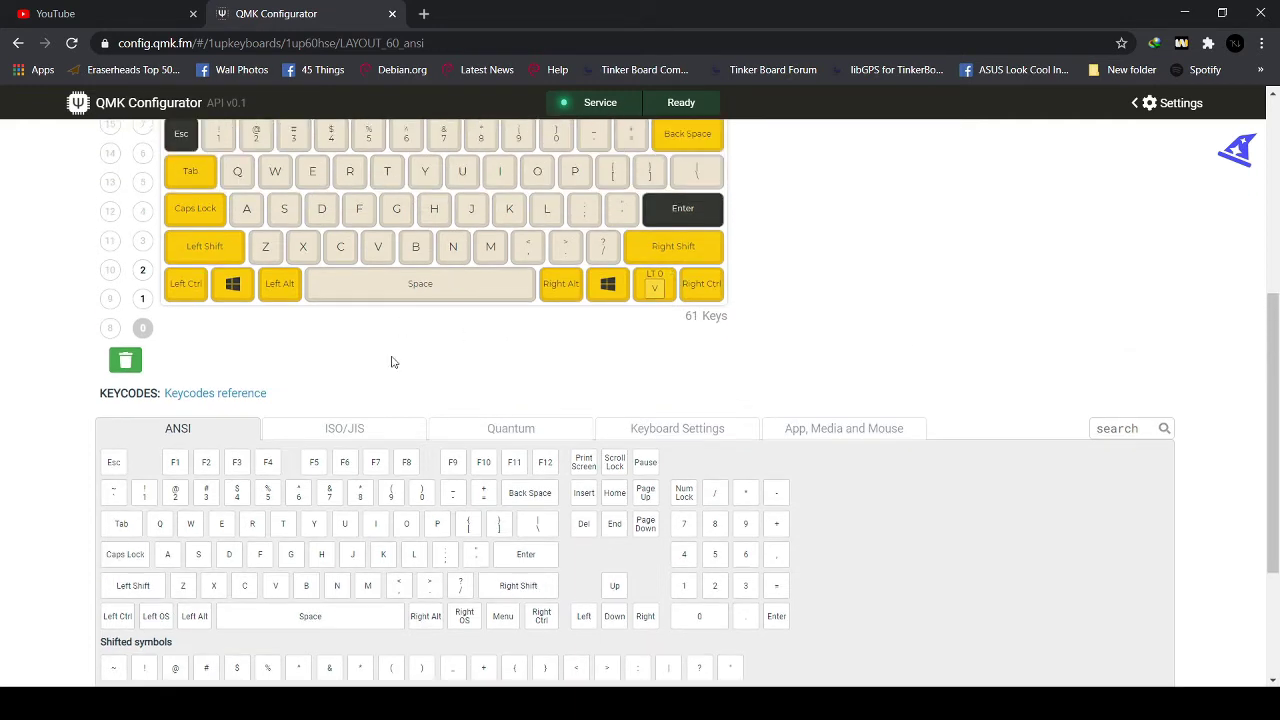
click(671, 274)
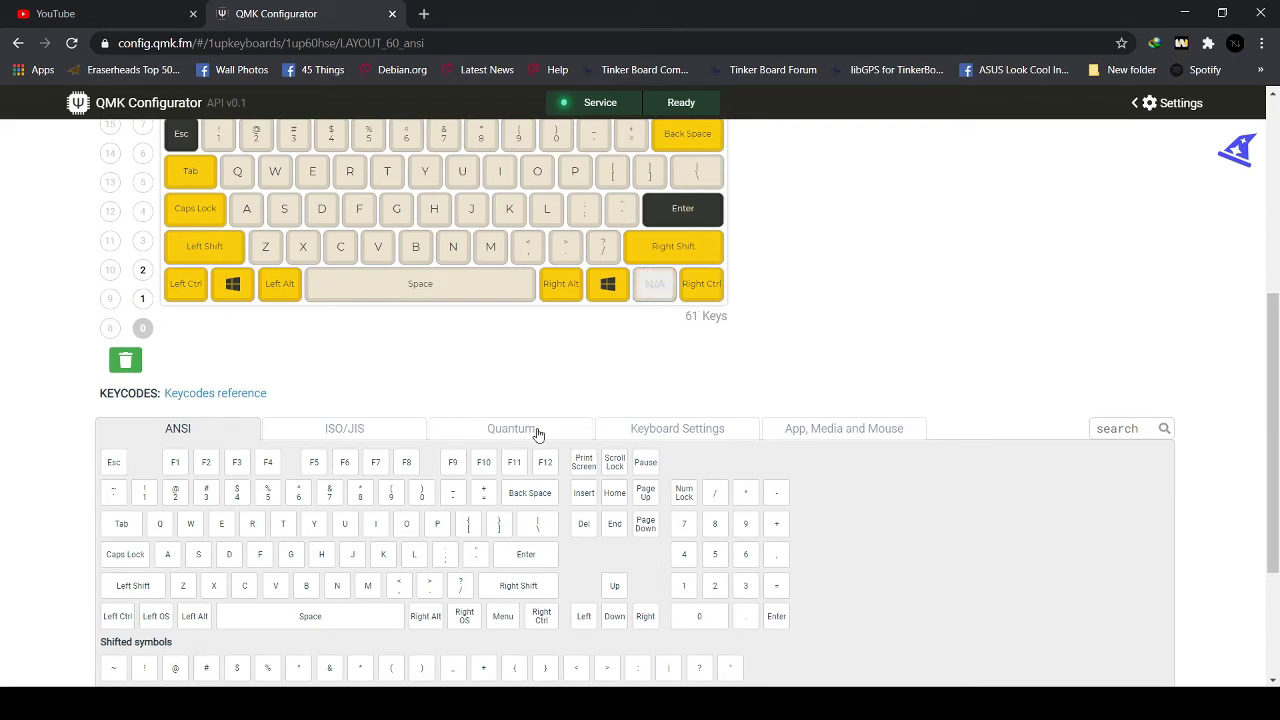
click(538, 430)
scroll(580, 418, down, 1)
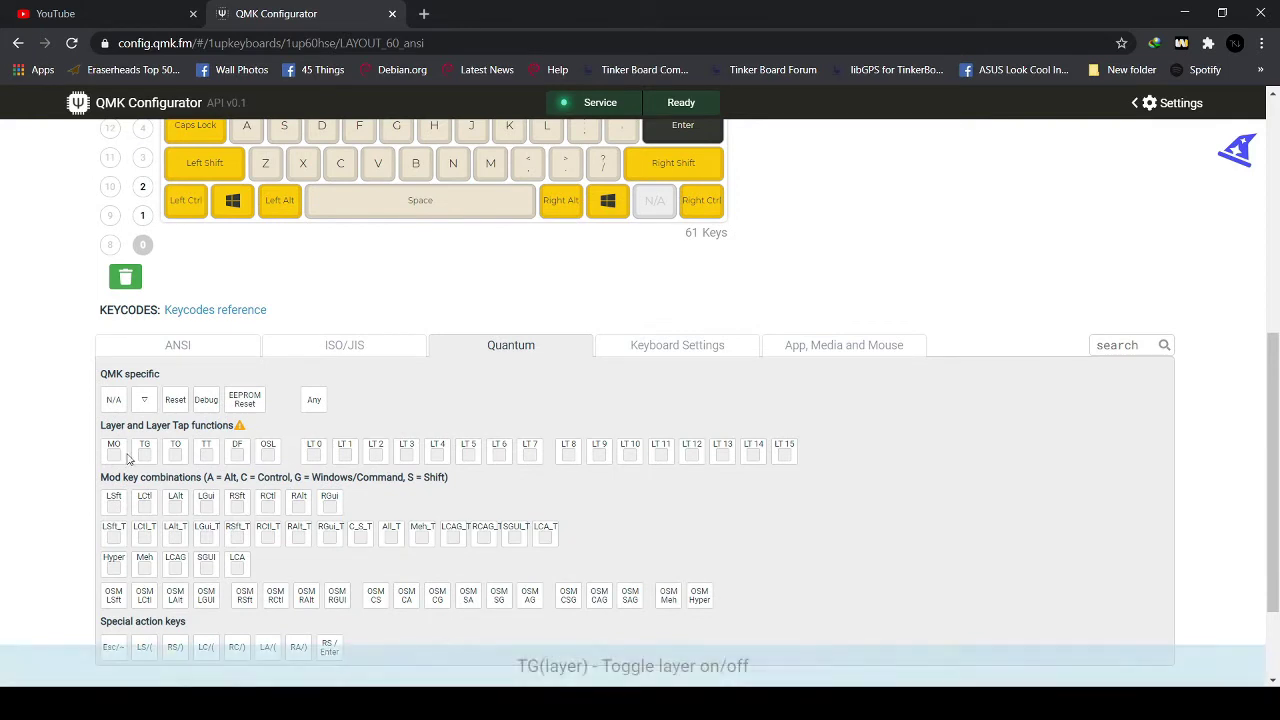
drag(118, 452, 654, 204)
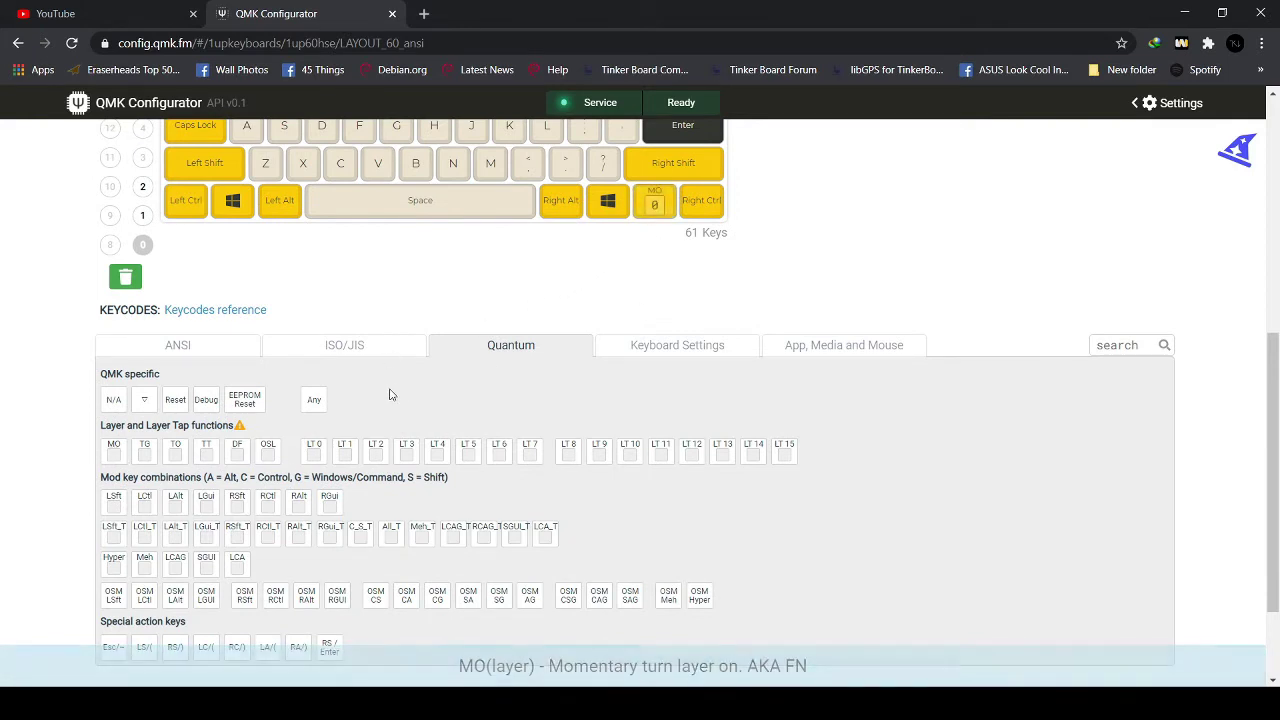
click(654, 204)
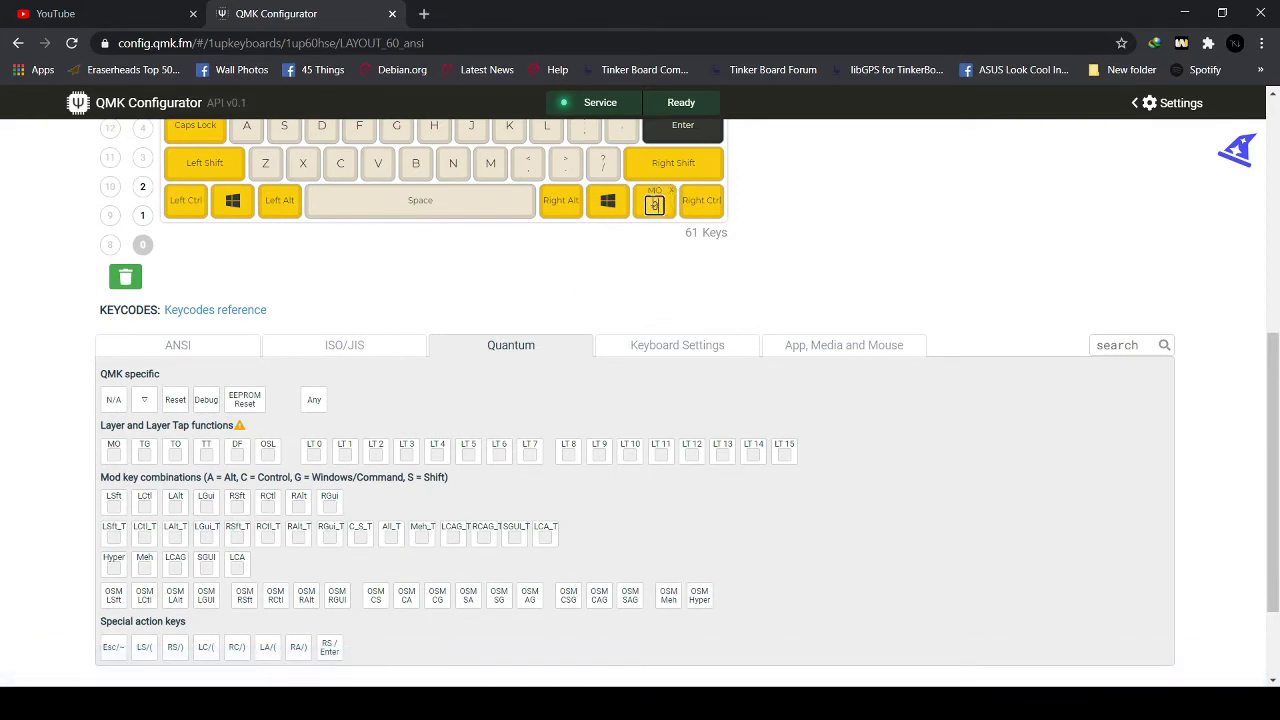
key(BackSpace)
Assign the LSft mod combination to the Left Shift key on layer 0, with G as its inner keycode
scroll(680, 512, down, 2)
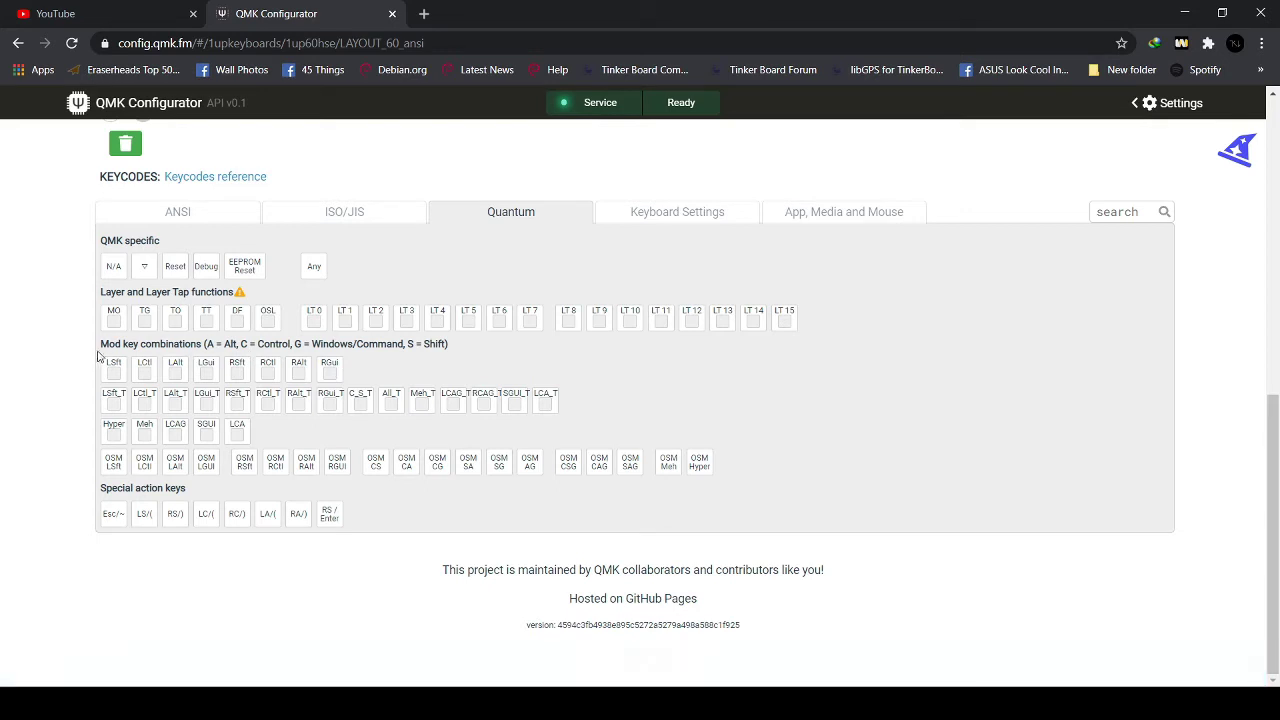
scroll(114, 368, up, 1)
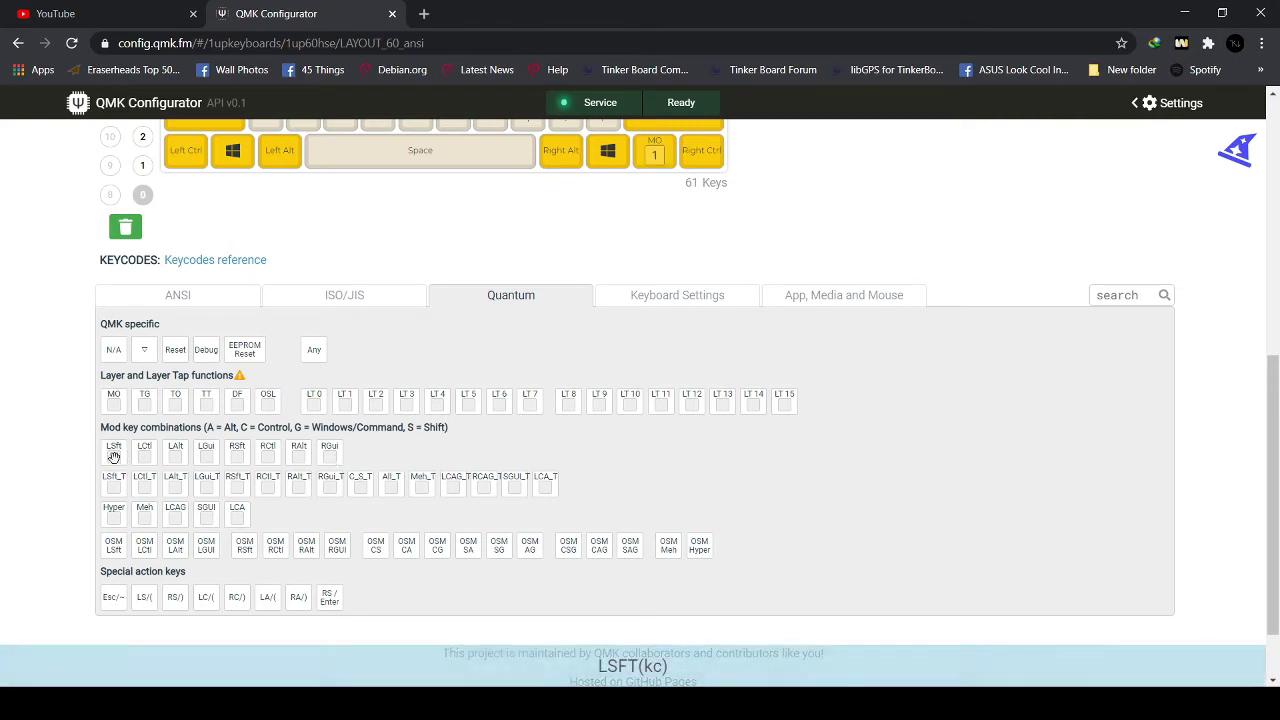
scroll(114, 452, up, 1)
drag(116, 530, 197, 201)
scroll(180, 300, down, 1)
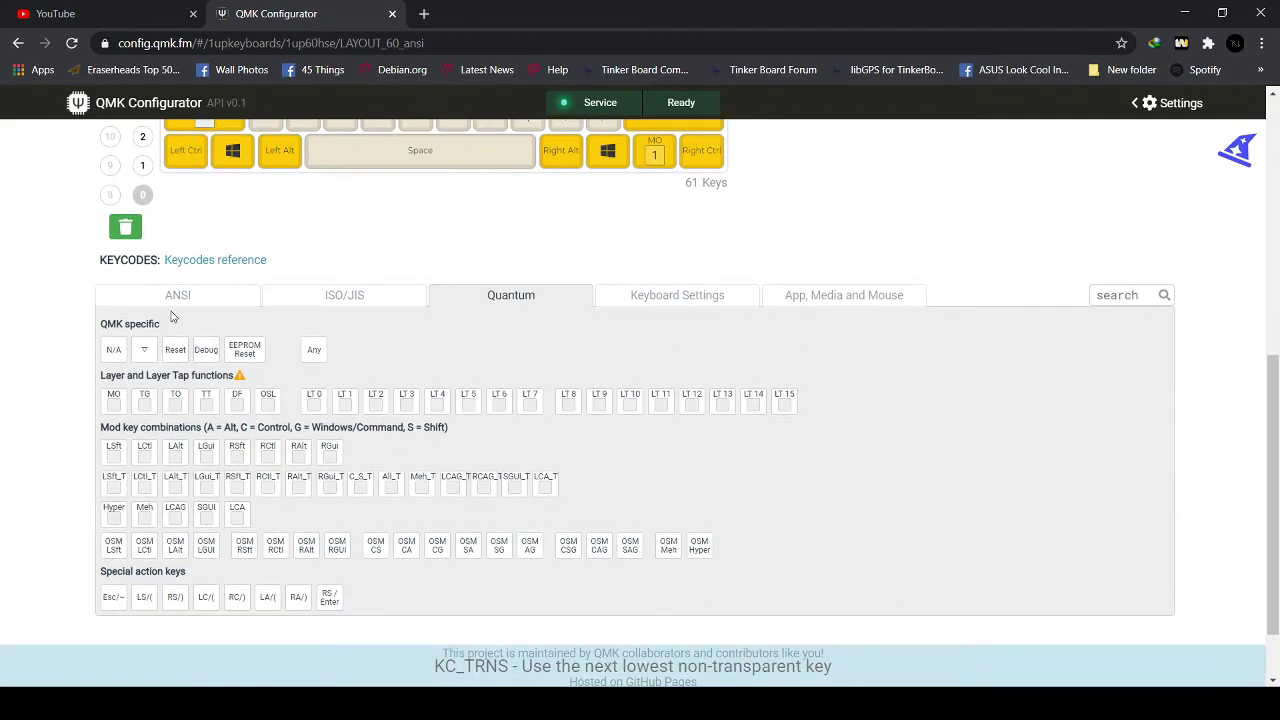
click(177, 295)
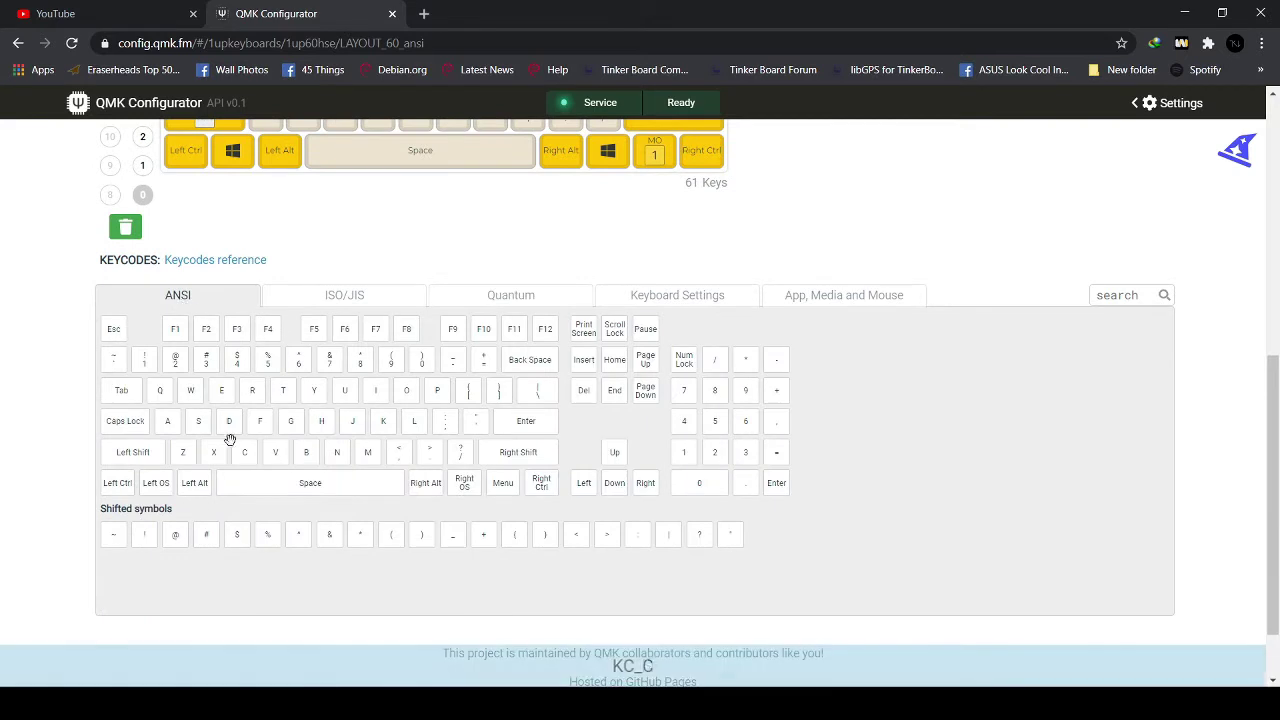
scroll(289, 504, up, 1)
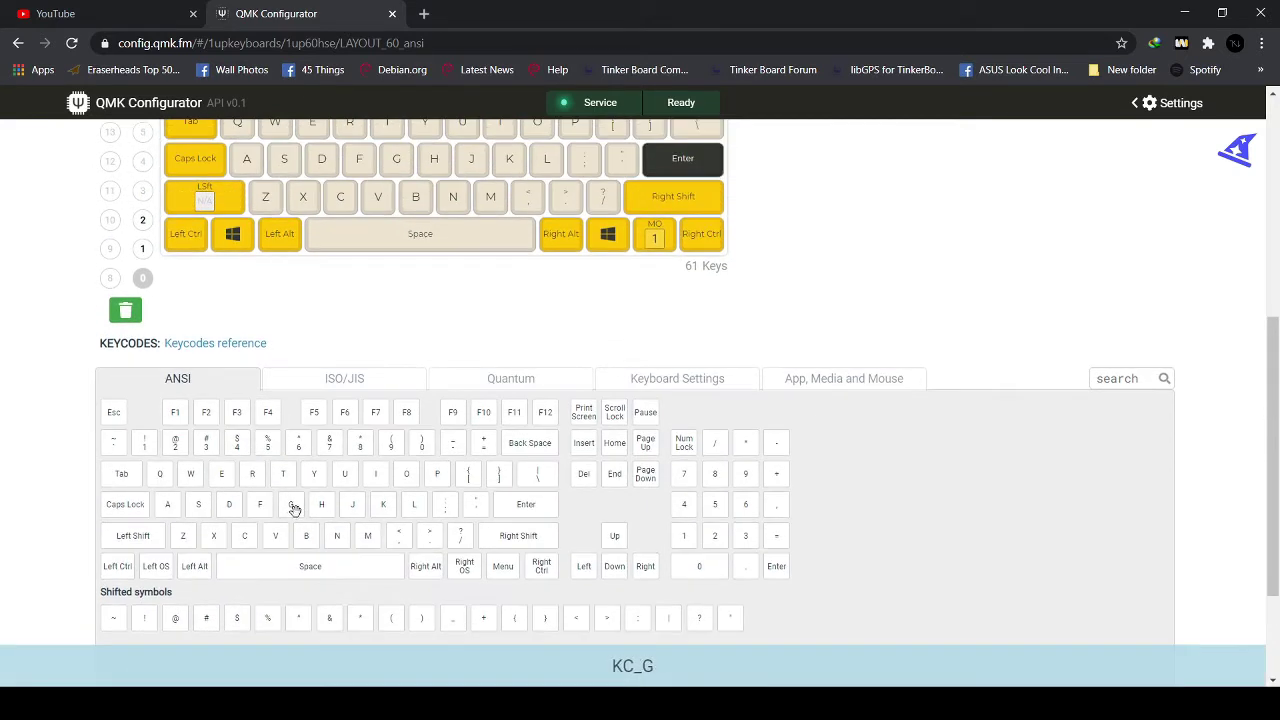
drag(294, 509, 203, 200)
Clear the LSft combination key and restore the standard ANSI Left Shift keycode in its place
scroll(177, 245, down, 1)
click(528, 295)
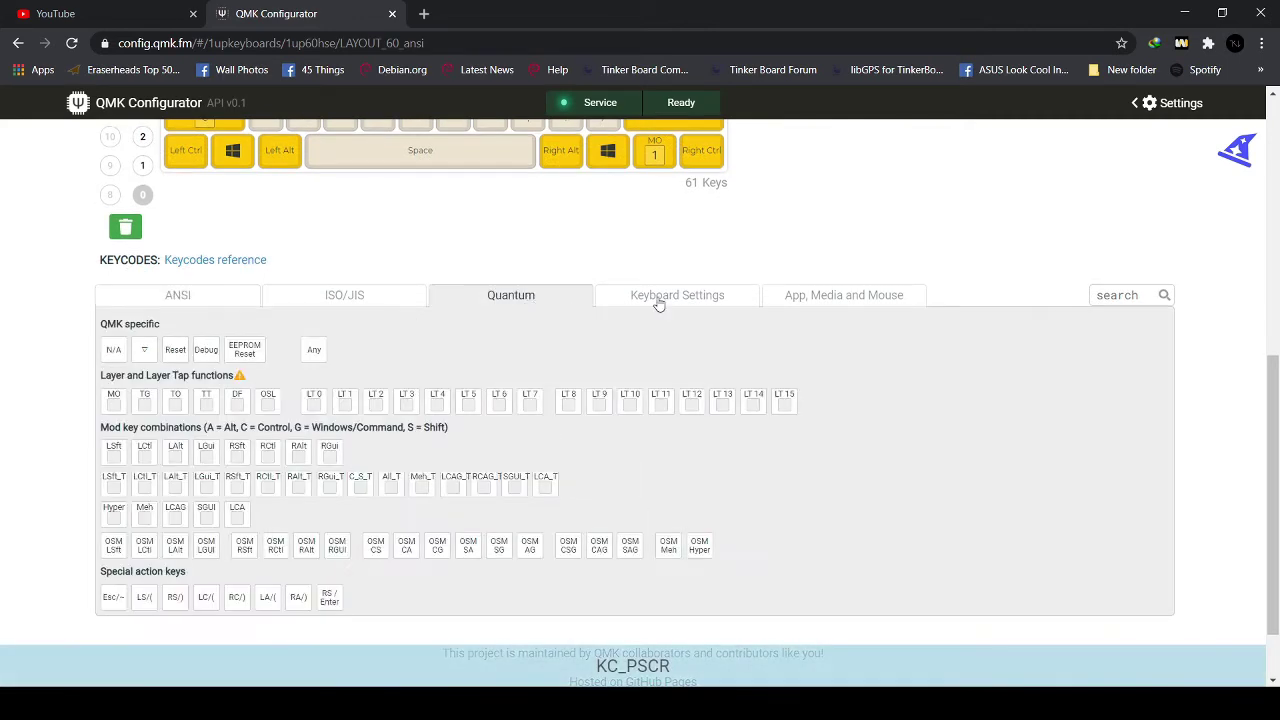
scroll(251, 452, up, 1)
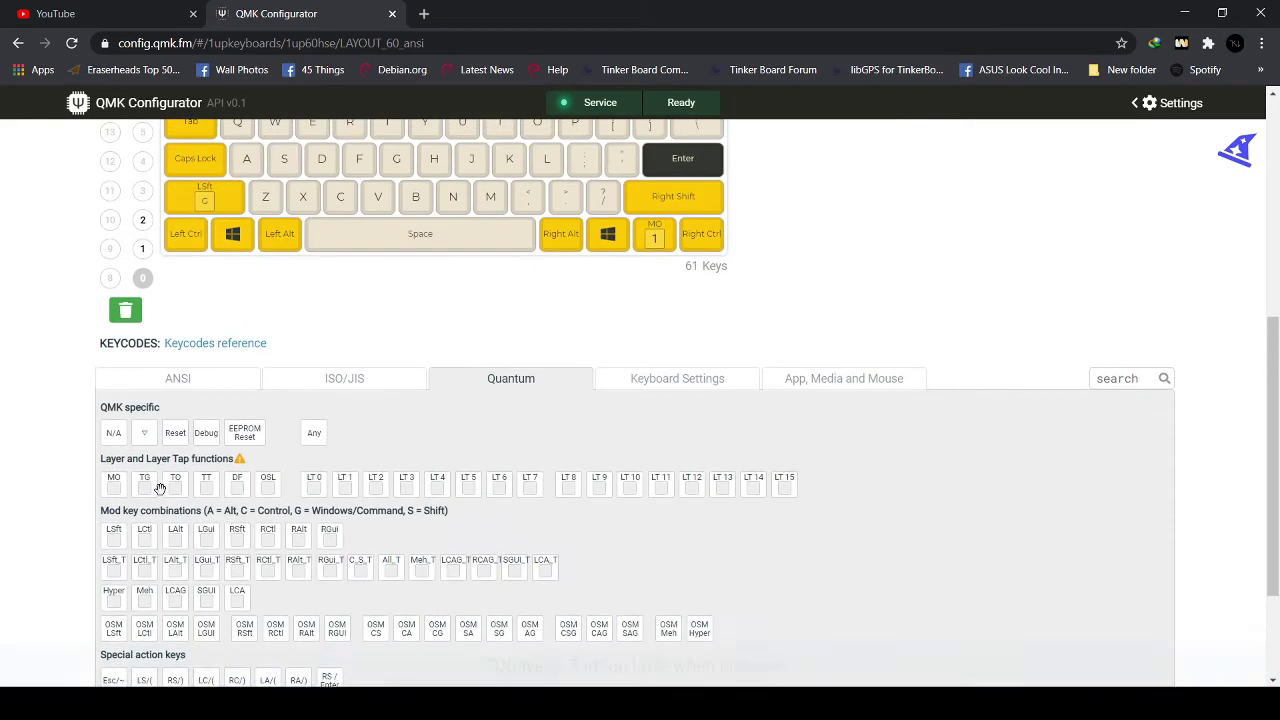
click(238, 192)
key(Delete)
click(157, 381)
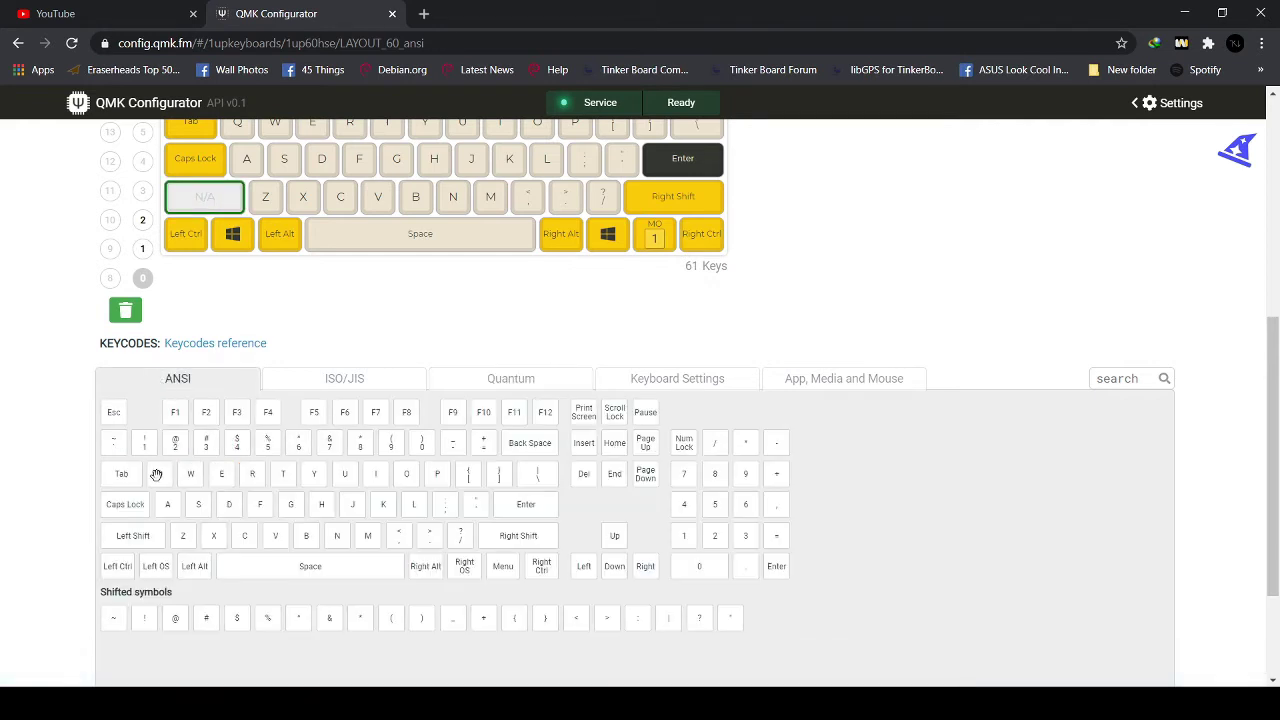
drag(128, 535, 195, 198)
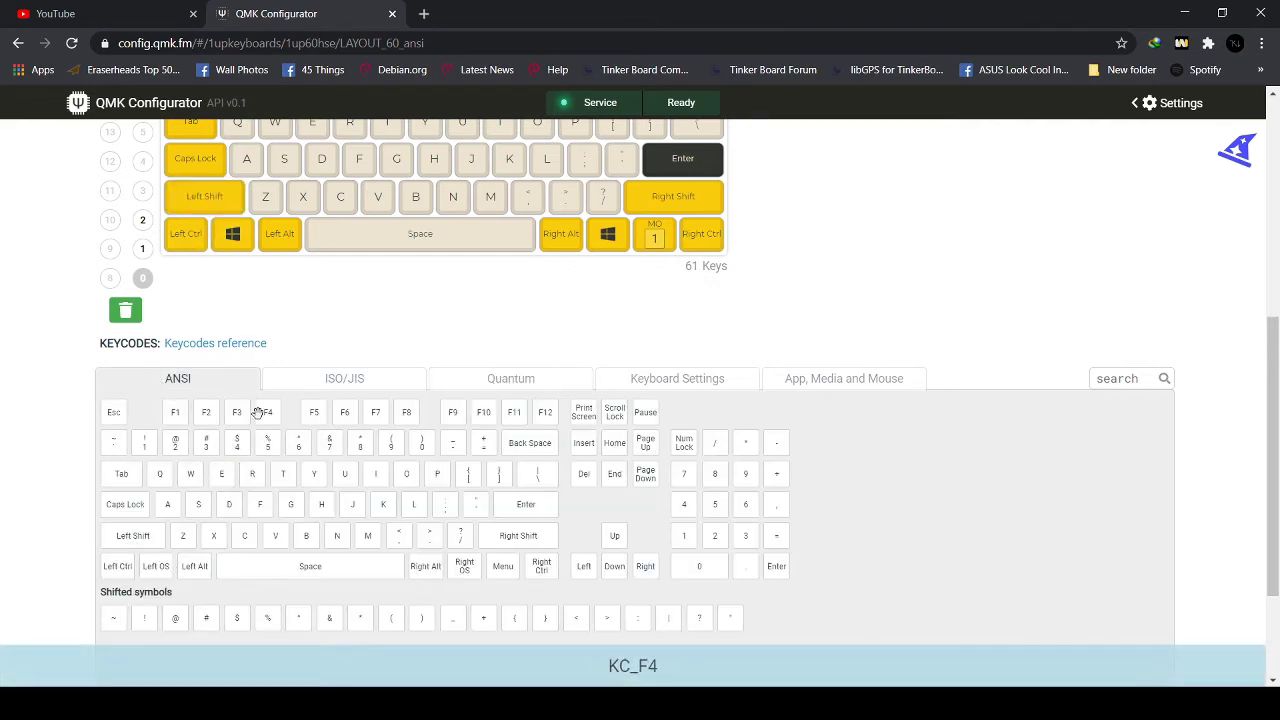
Return to the Quantum keycodes and read the description of the LSft_T mod-tap keycode
click(394, 383)
click(450, 384)
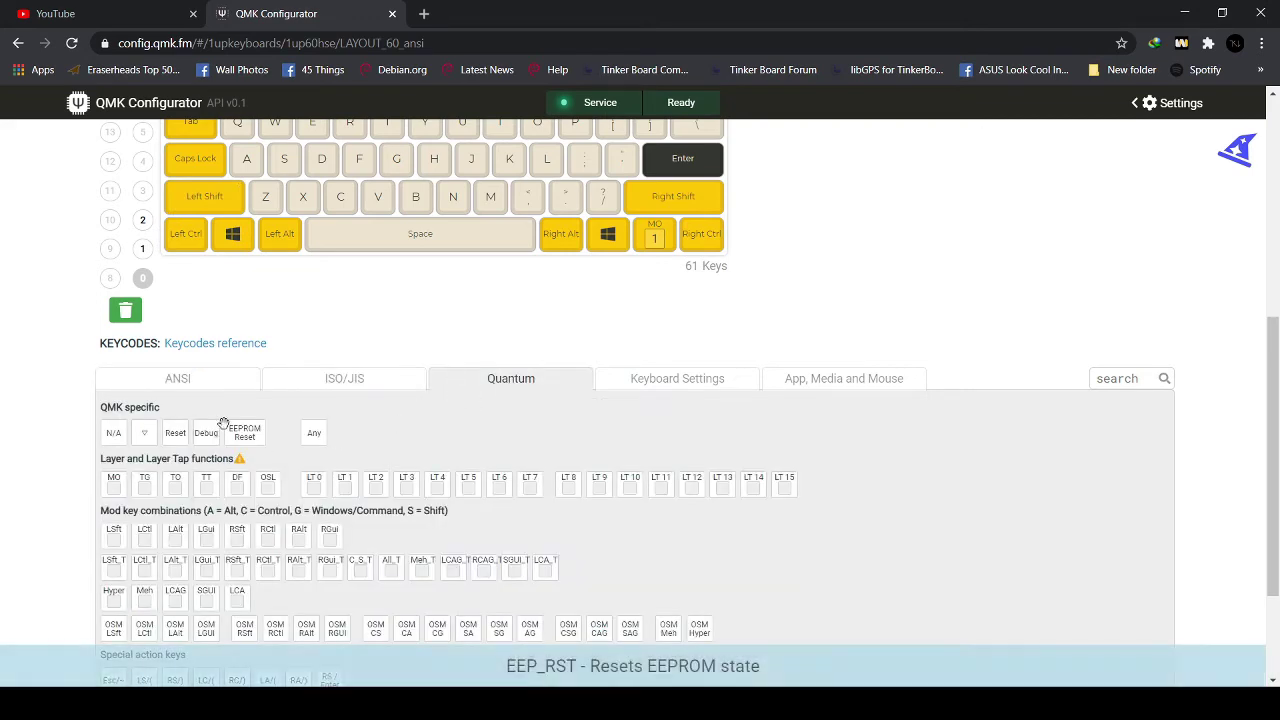
scroll(140, 430, down, 3)
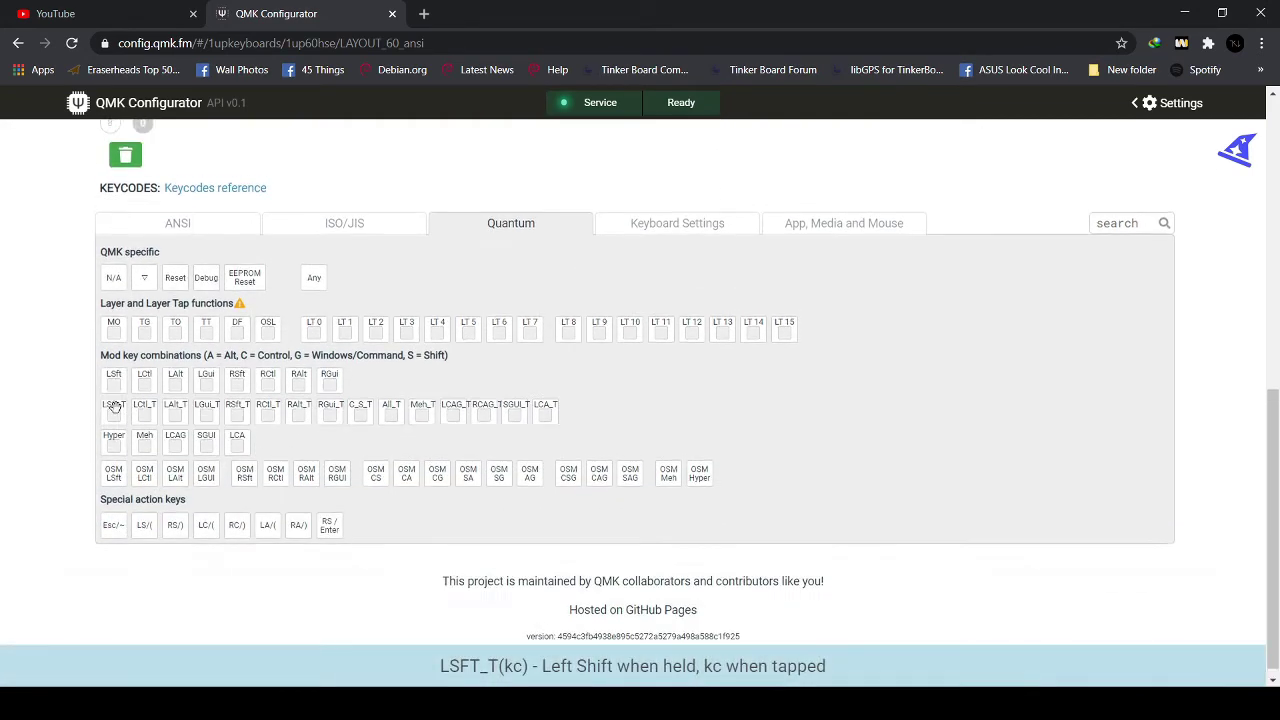
Try the LSft_T mod-tap with Q as its inner keycode on layer 0's Left Shift key, and restore the ANSI Left Shift keycode
scroll(113, 407, up, 1)
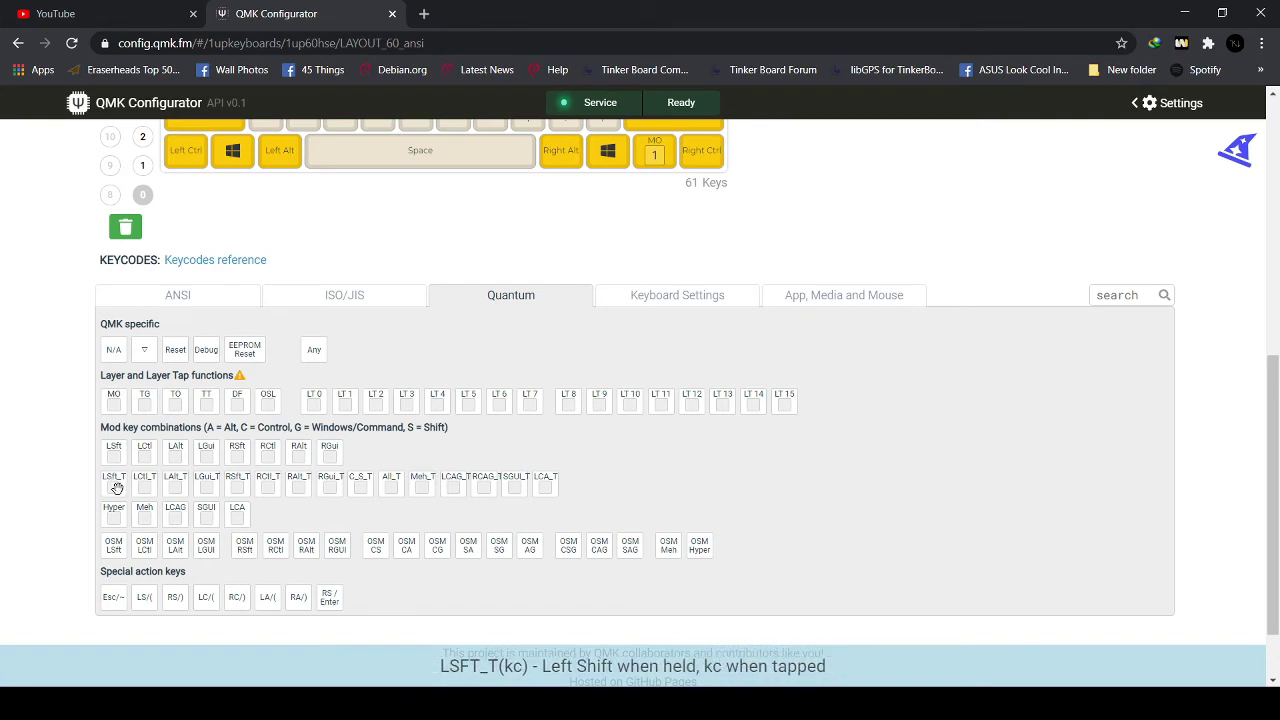
scroll(116, 487, up, 1)
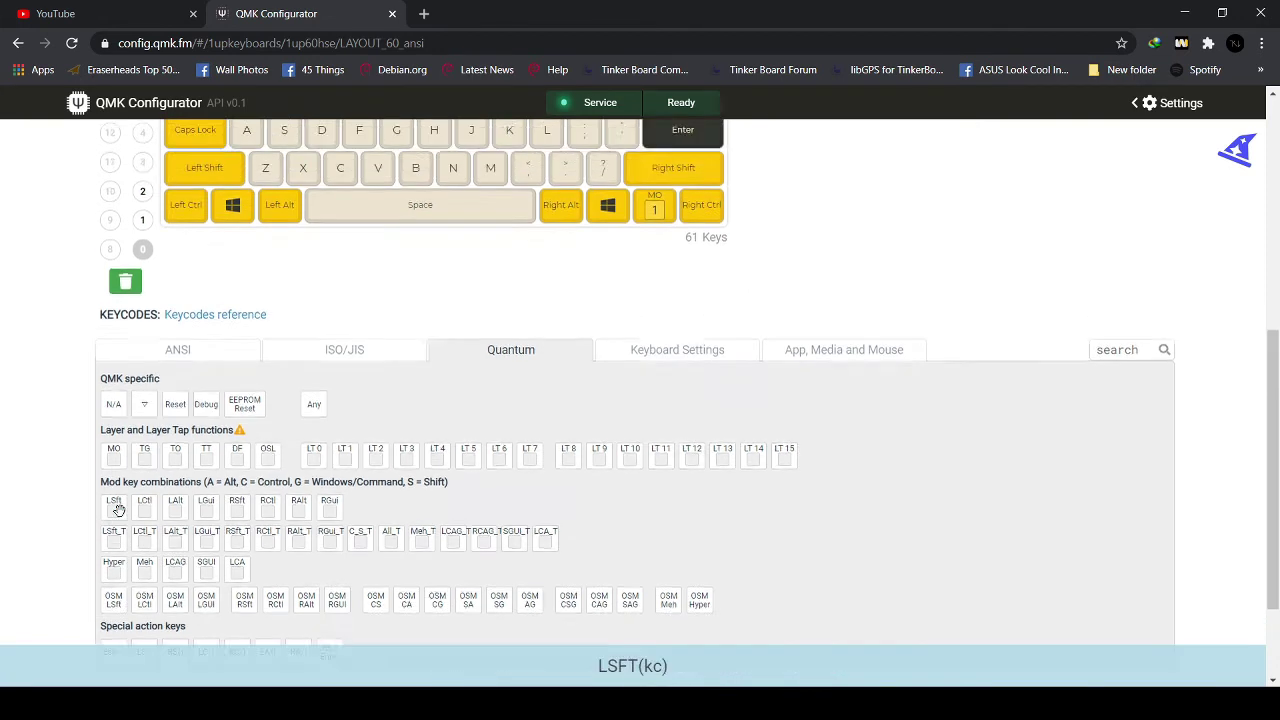
drag(108, 575, 184, 208)
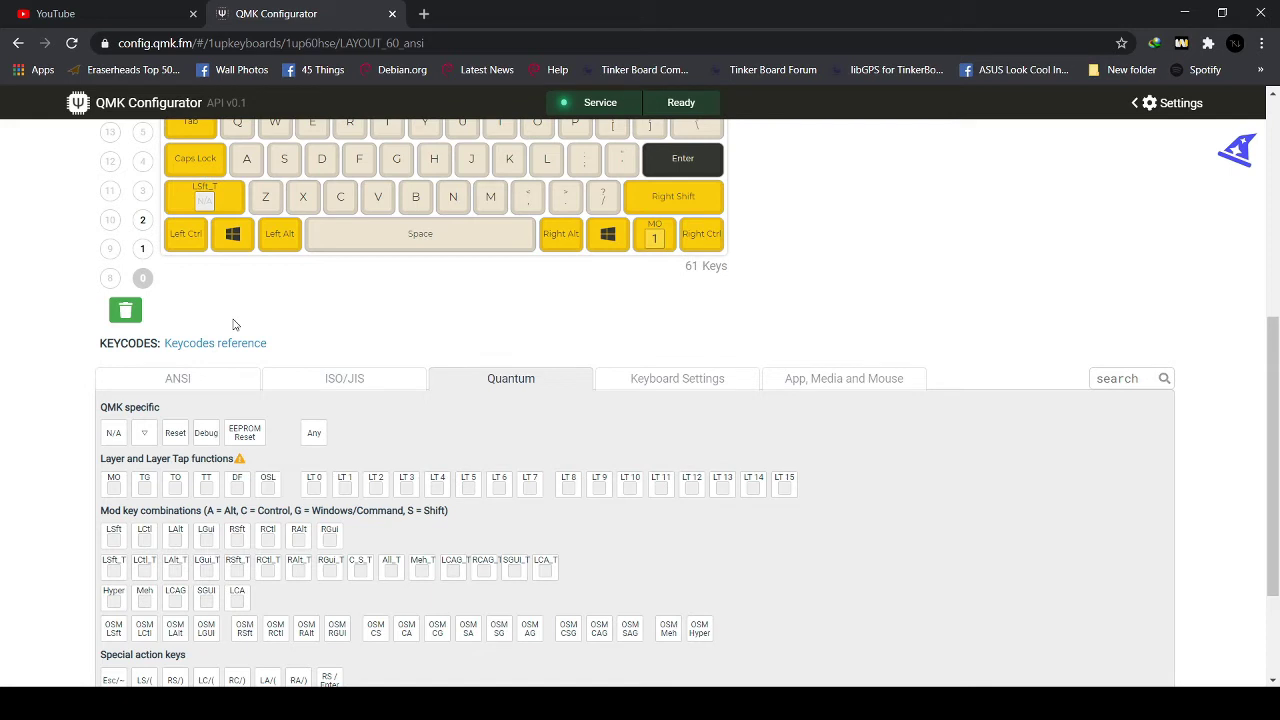
click(320, 383)
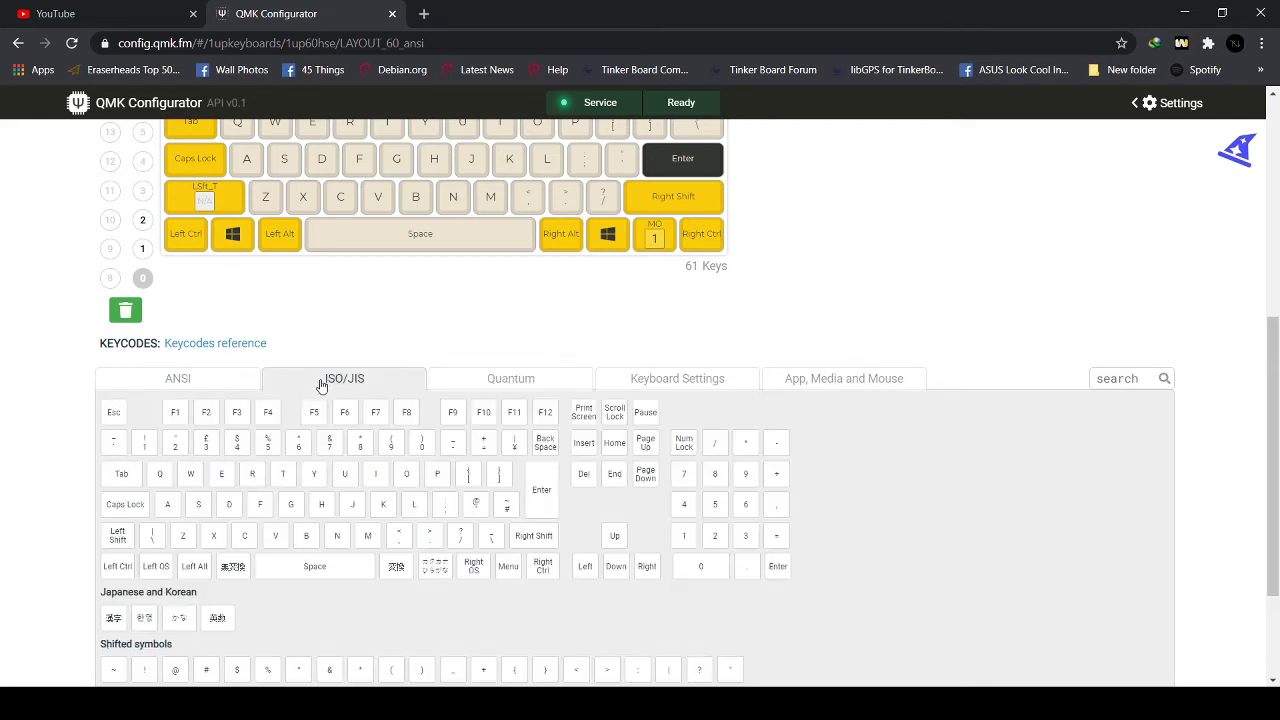
click(200, 386)
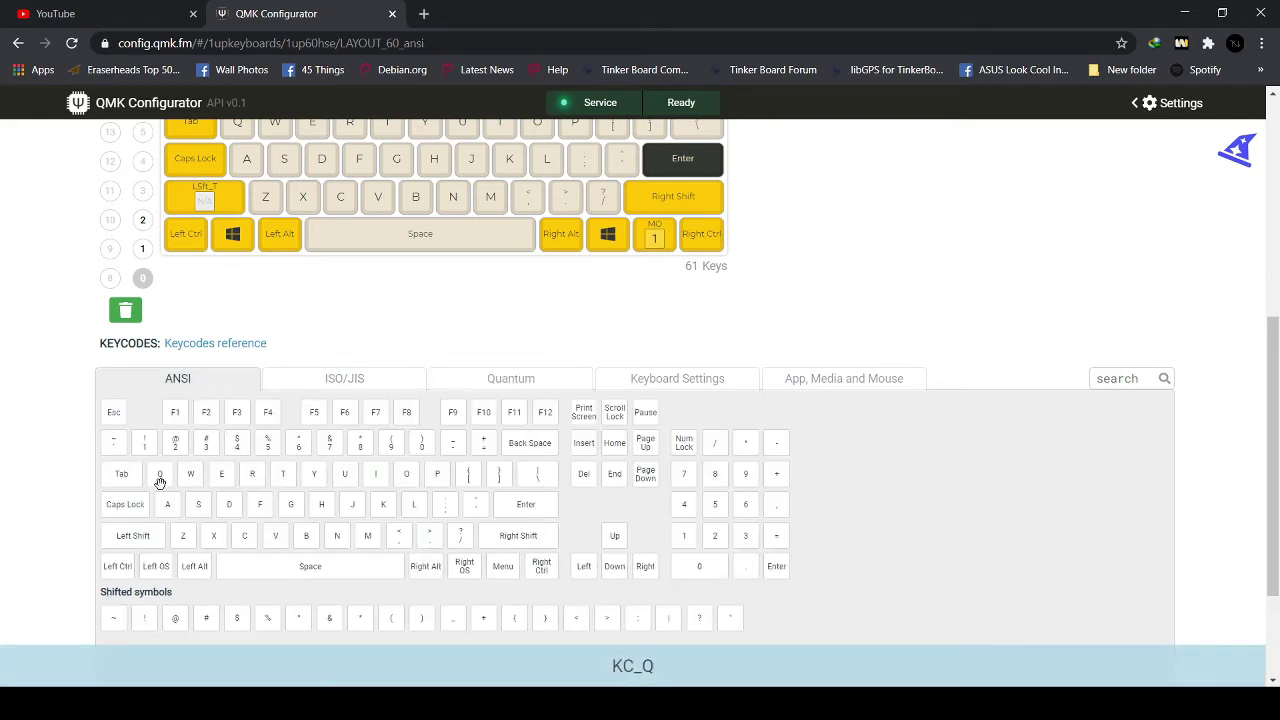
drag(151, 471, 204, 200)
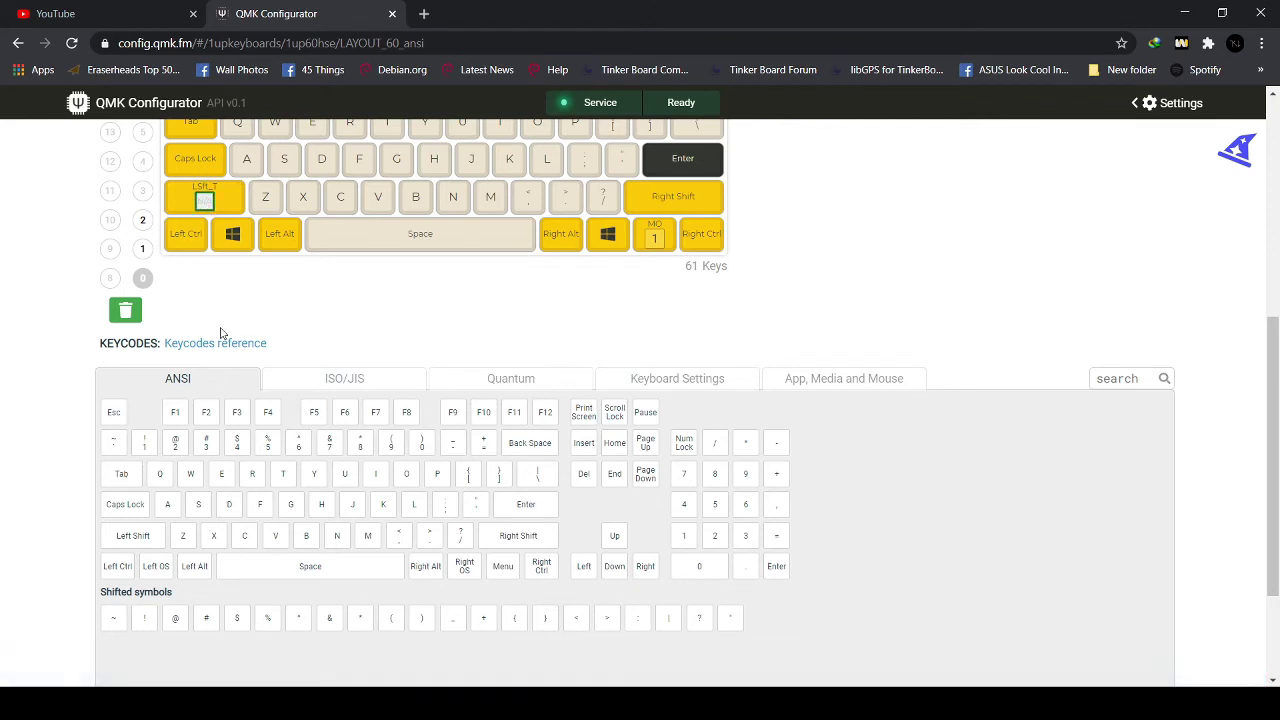
click(159, 473)
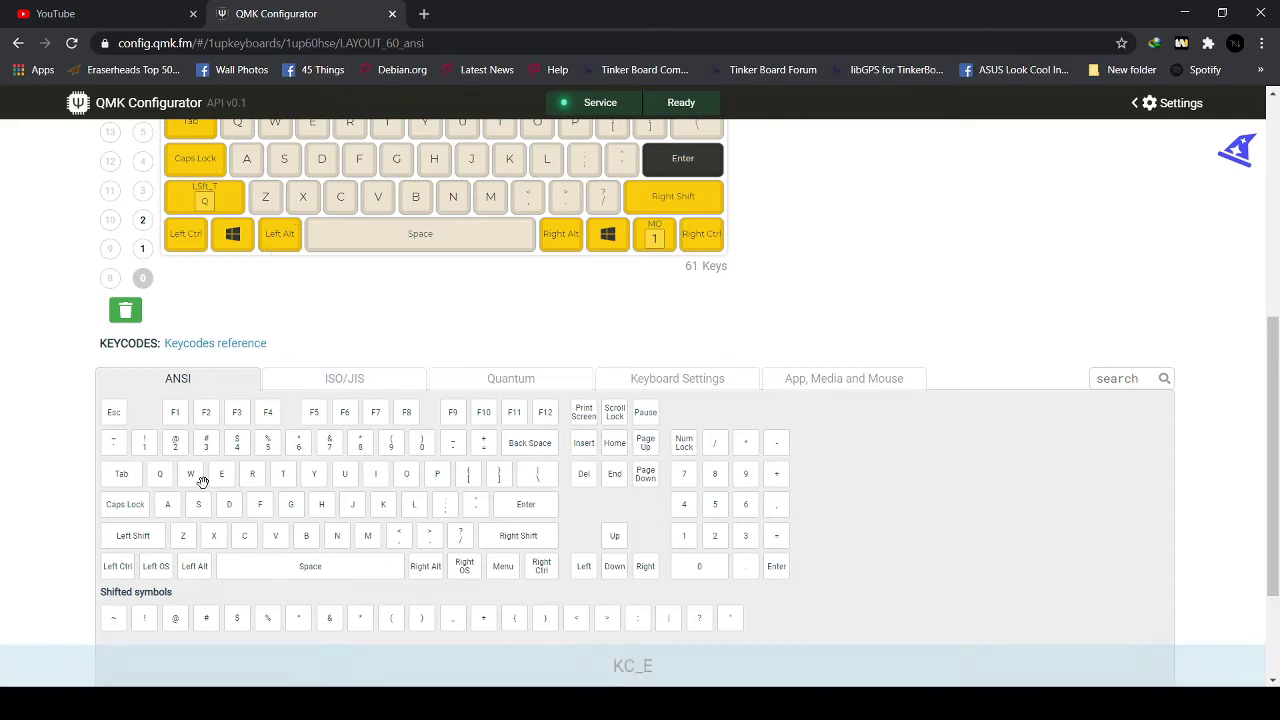
drag(136, 531, 200, 195)
Examine the Quantum mod and special action keycodes, the Keyboard Settings keycodes, and the App, Media and Mouse keycodes
click(314, 384)
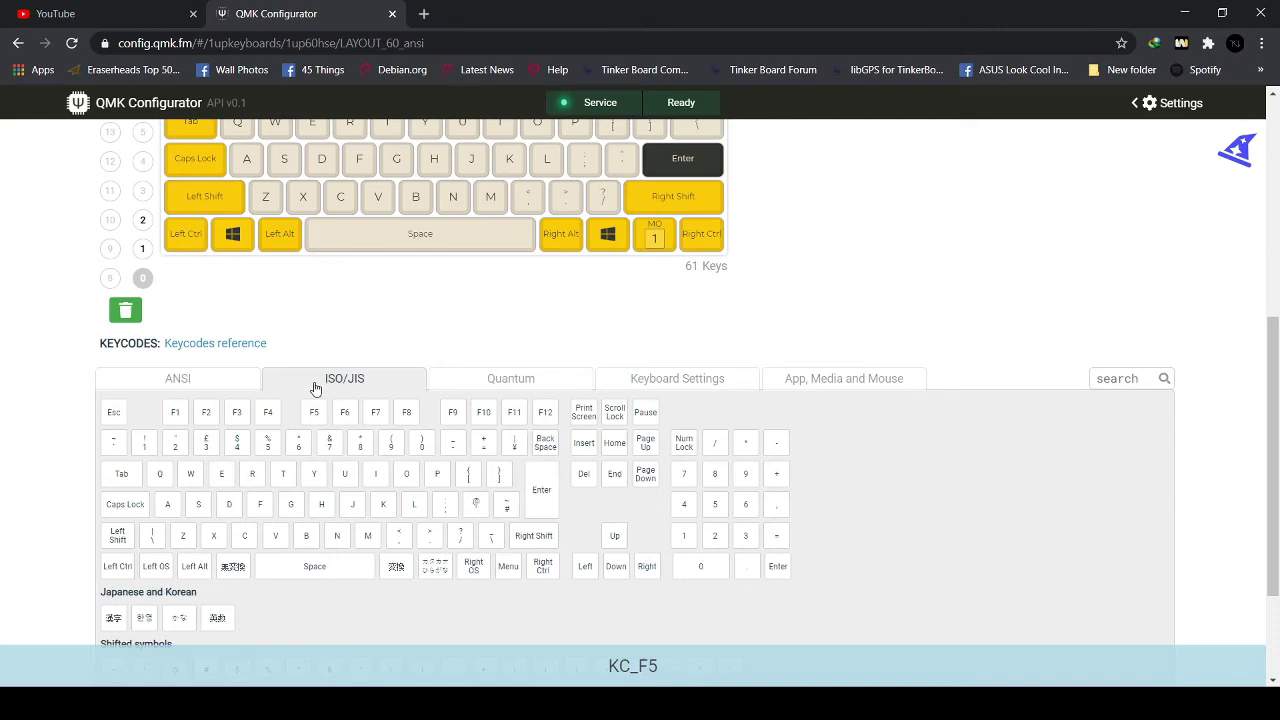
click(491, 383)
scroll(403, 490, down, 2)
scroll(403, 500, up, 2)
scroll(395, 513, down, 2)
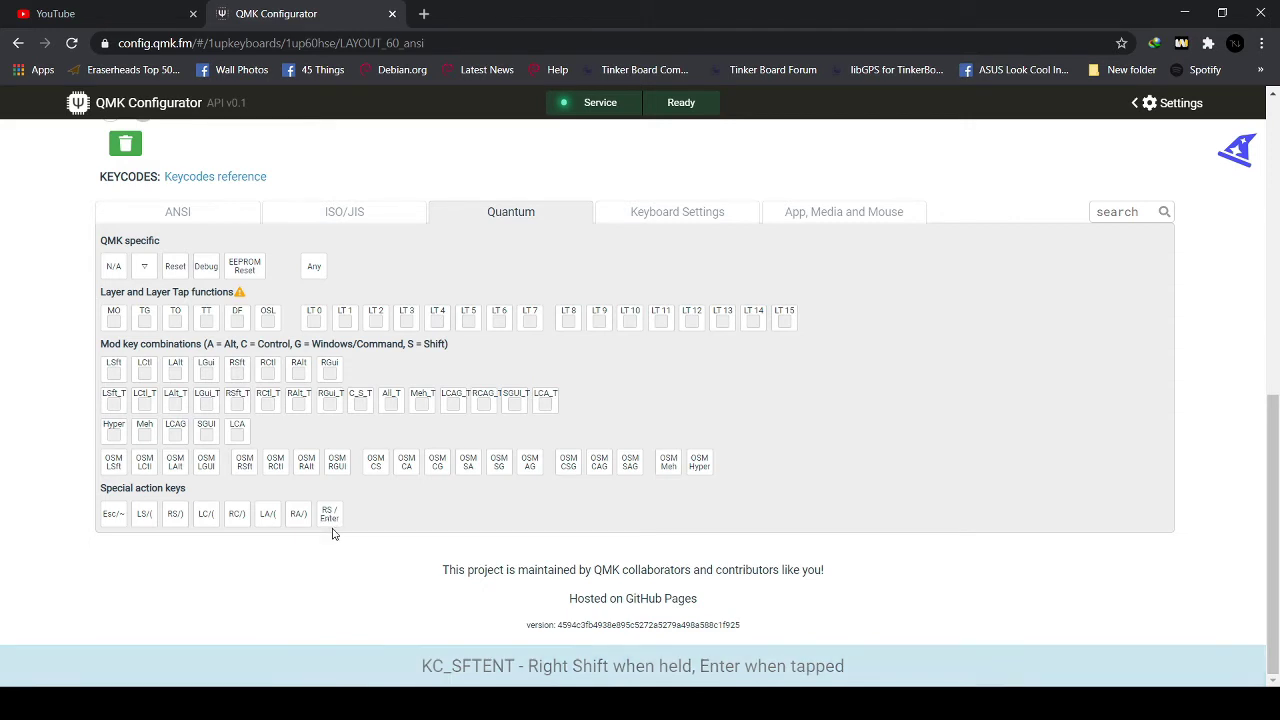
click(657, 221)
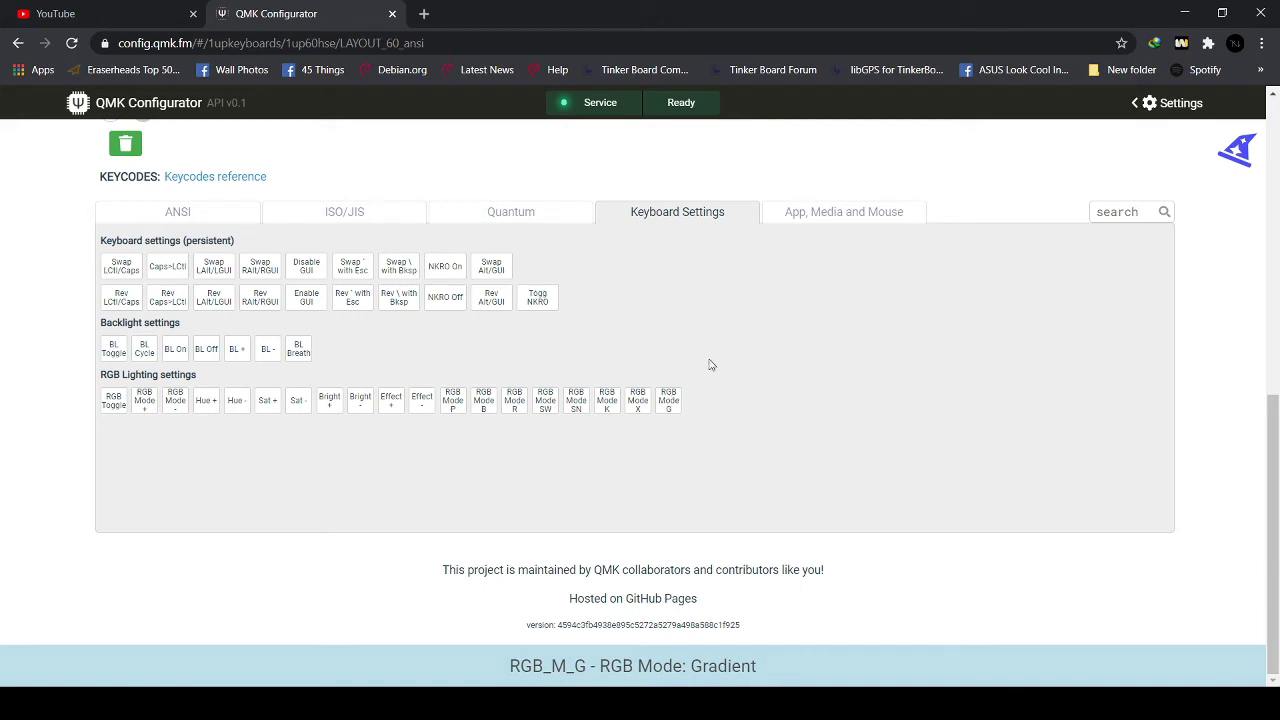
click(821, 217)
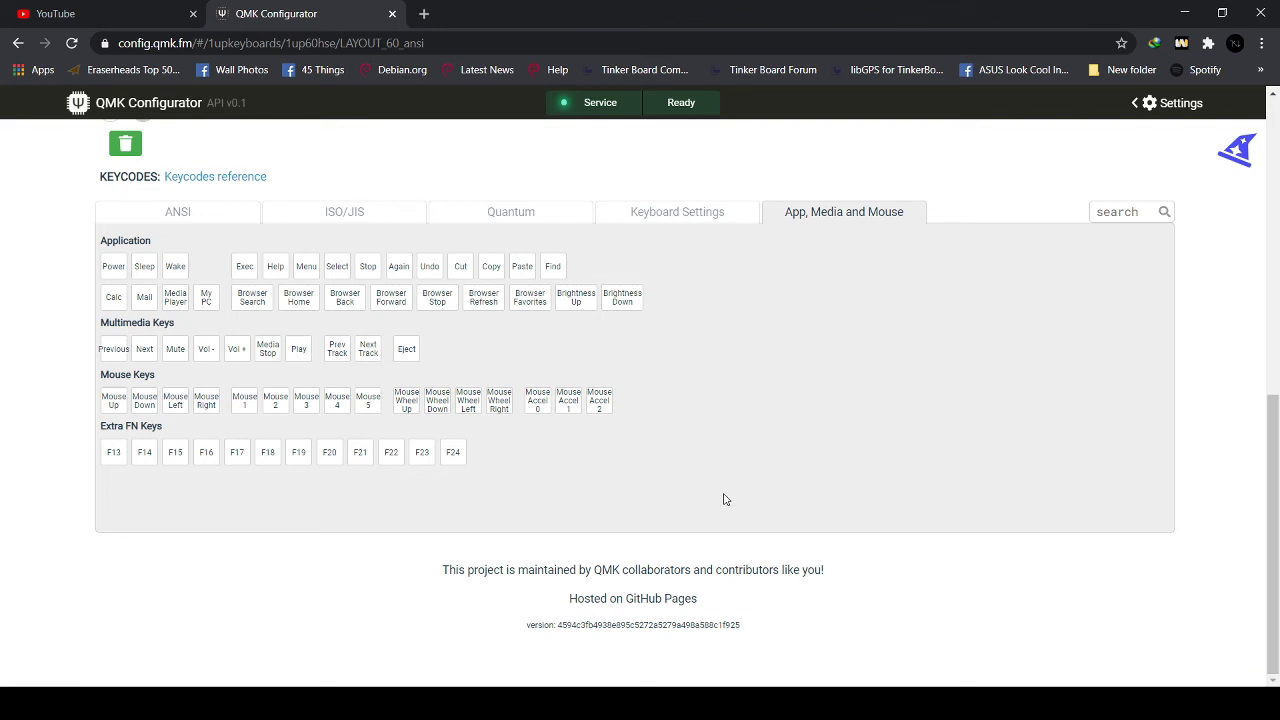
Change the keyboard to dz60, accepting that the current keymap is cleared
scroll(725, 499, up, 4)
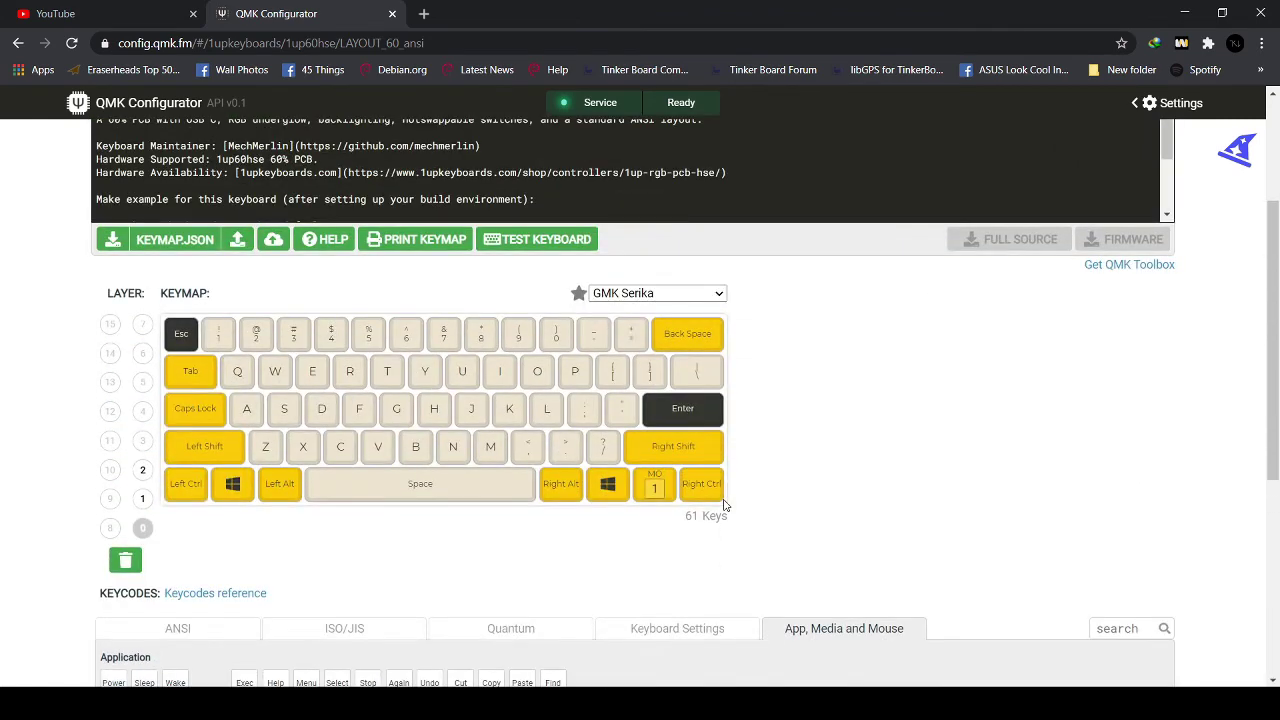
scroll(394, 432, up, 2)
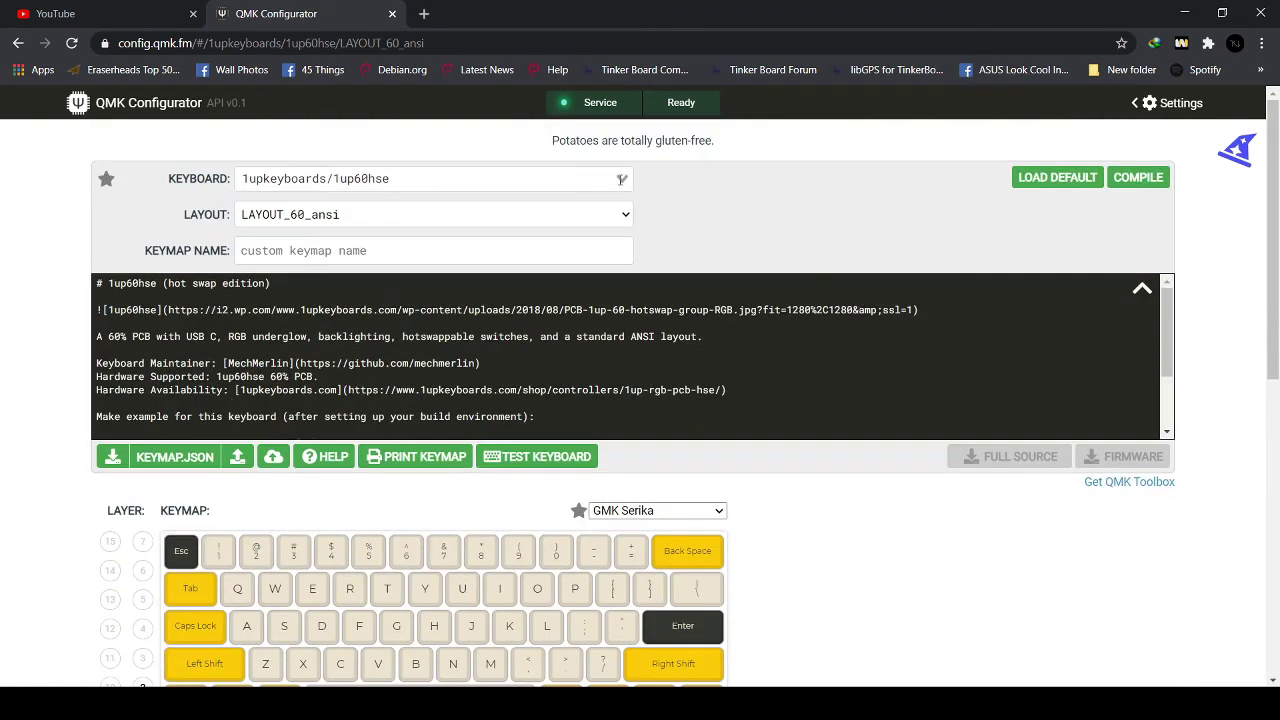
click(621, 180)
text(dz)
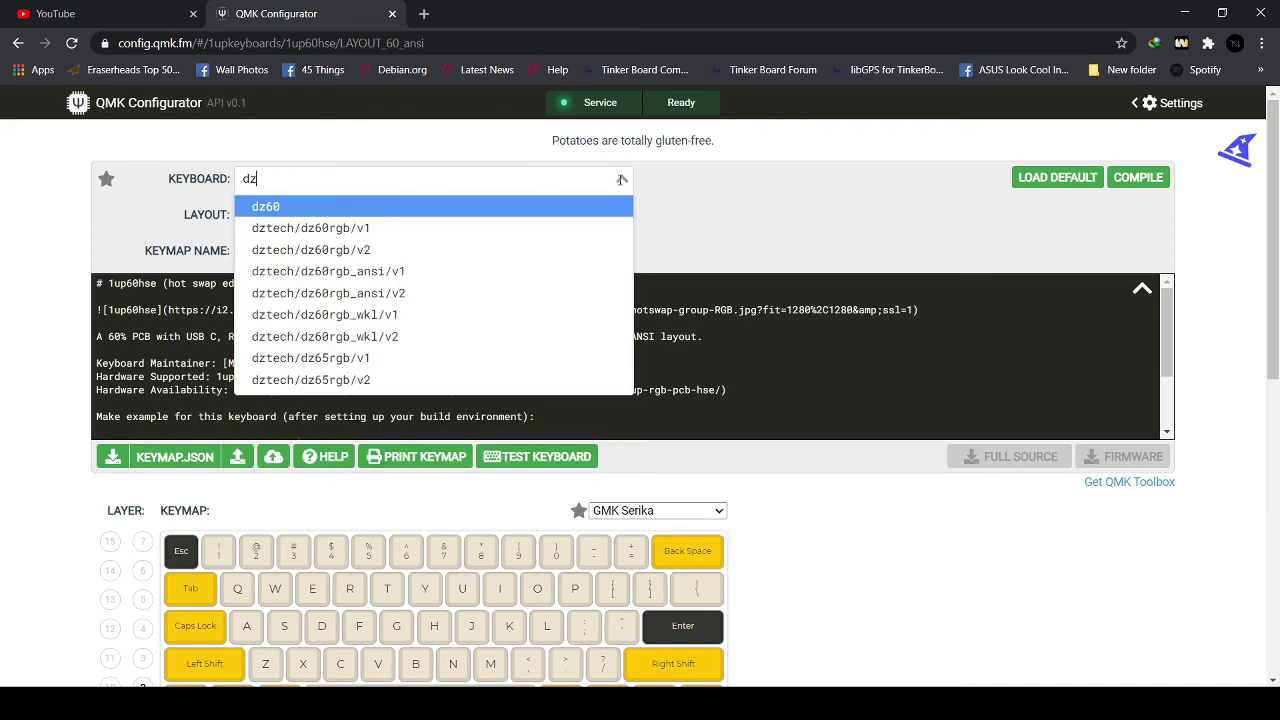
text(60)
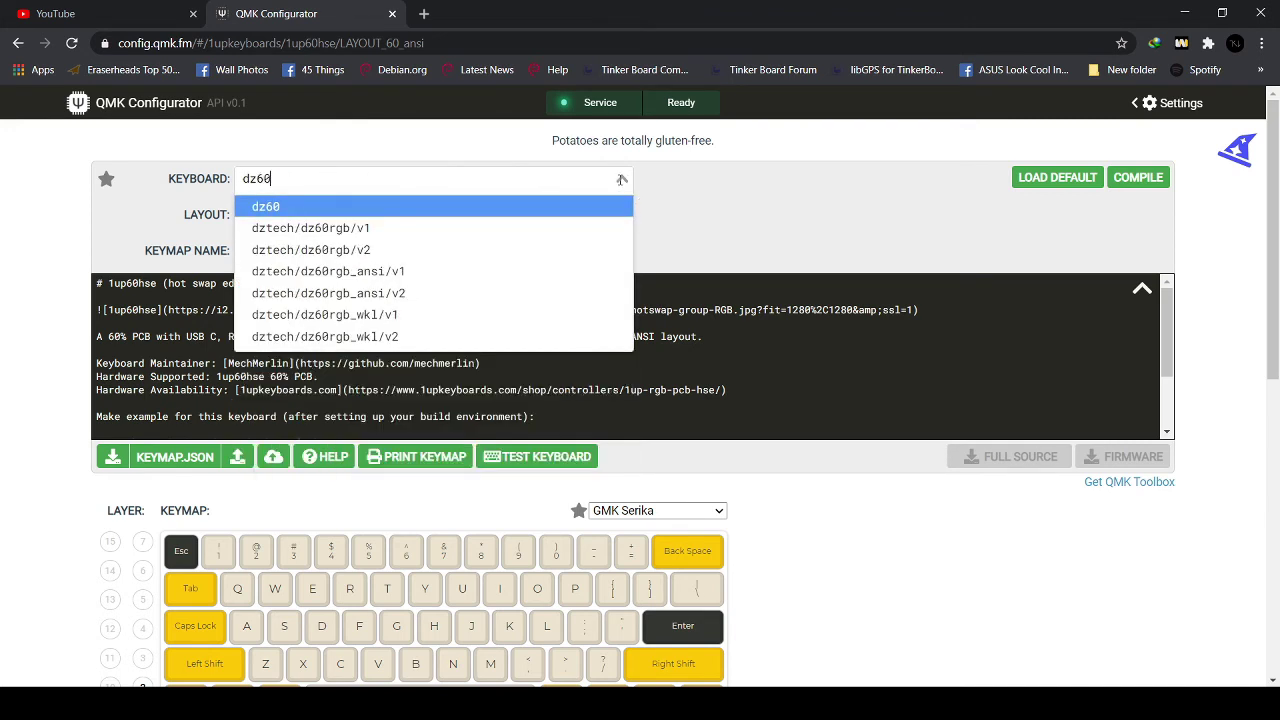
click(480, 208)
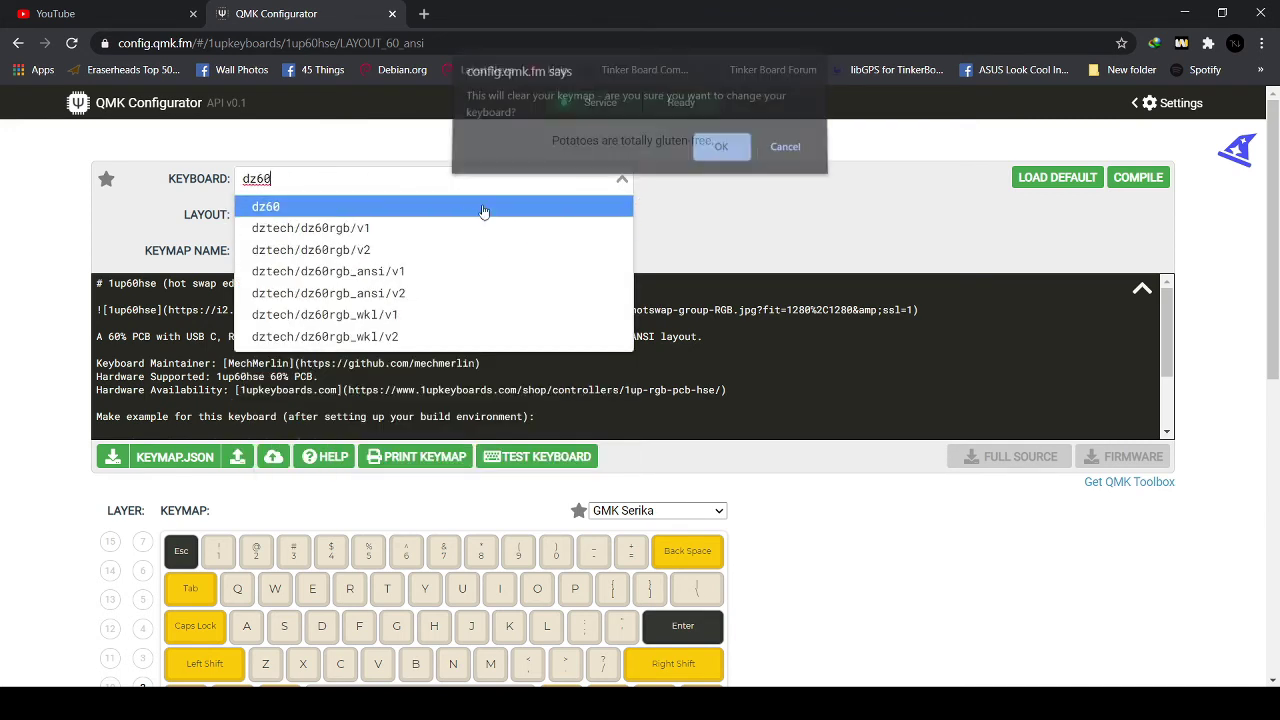
click(724, 157)
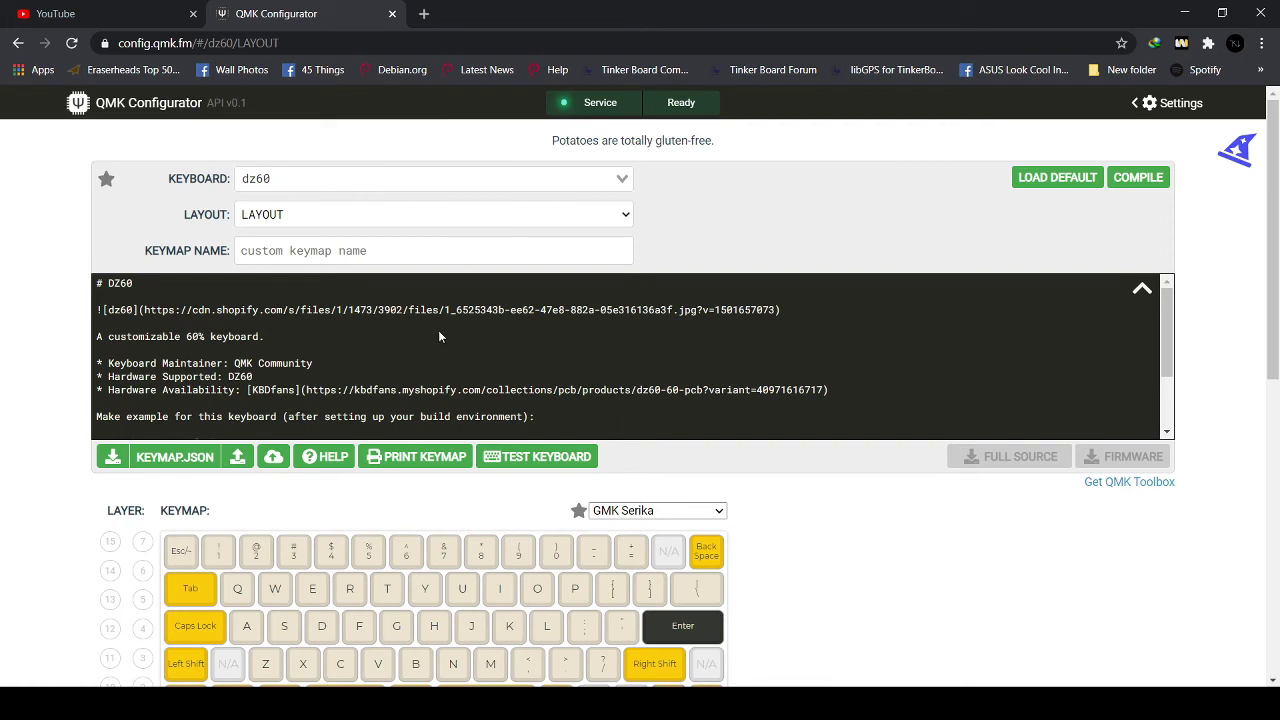
Choose LAYOUT_60_hhkb as the layout and name the keymap tinkervil
click(389, 251)
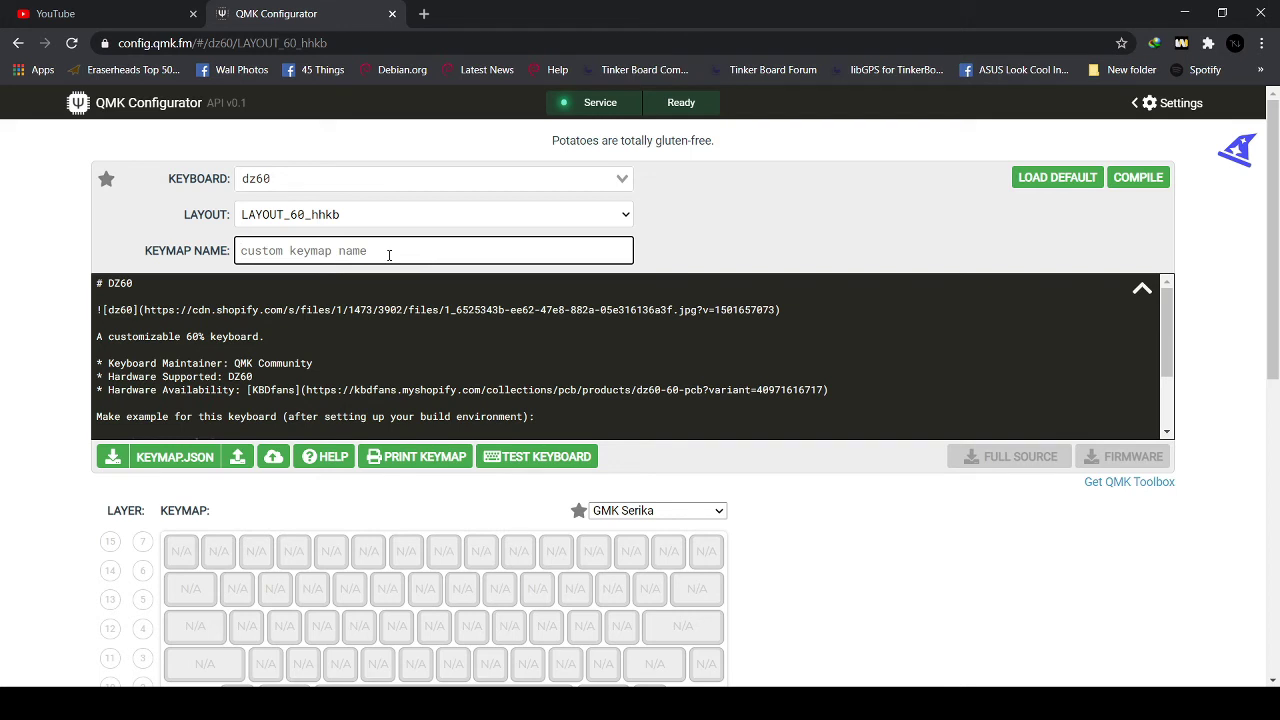
text(t)
key(BackSpace)
scroll(477, 336, down, 3)
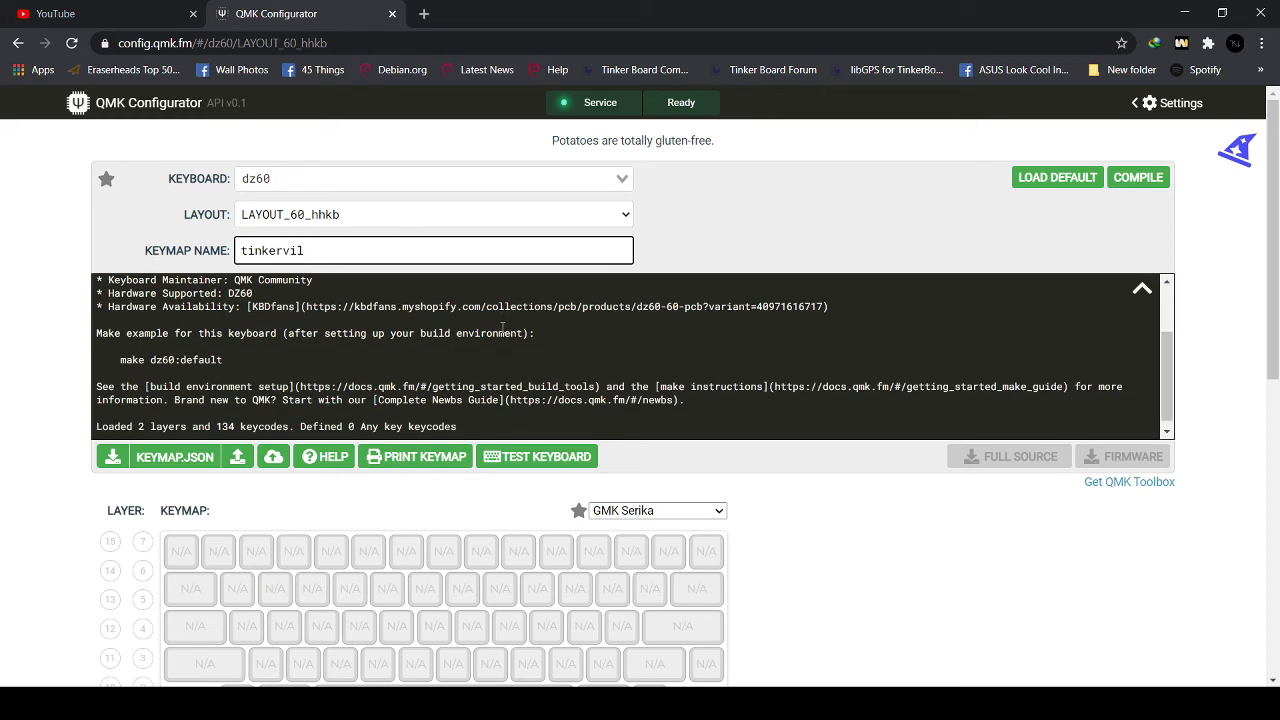
Turn on Fast Input in the configurator settings and close the settings
scroll(829, 400, down, 3)
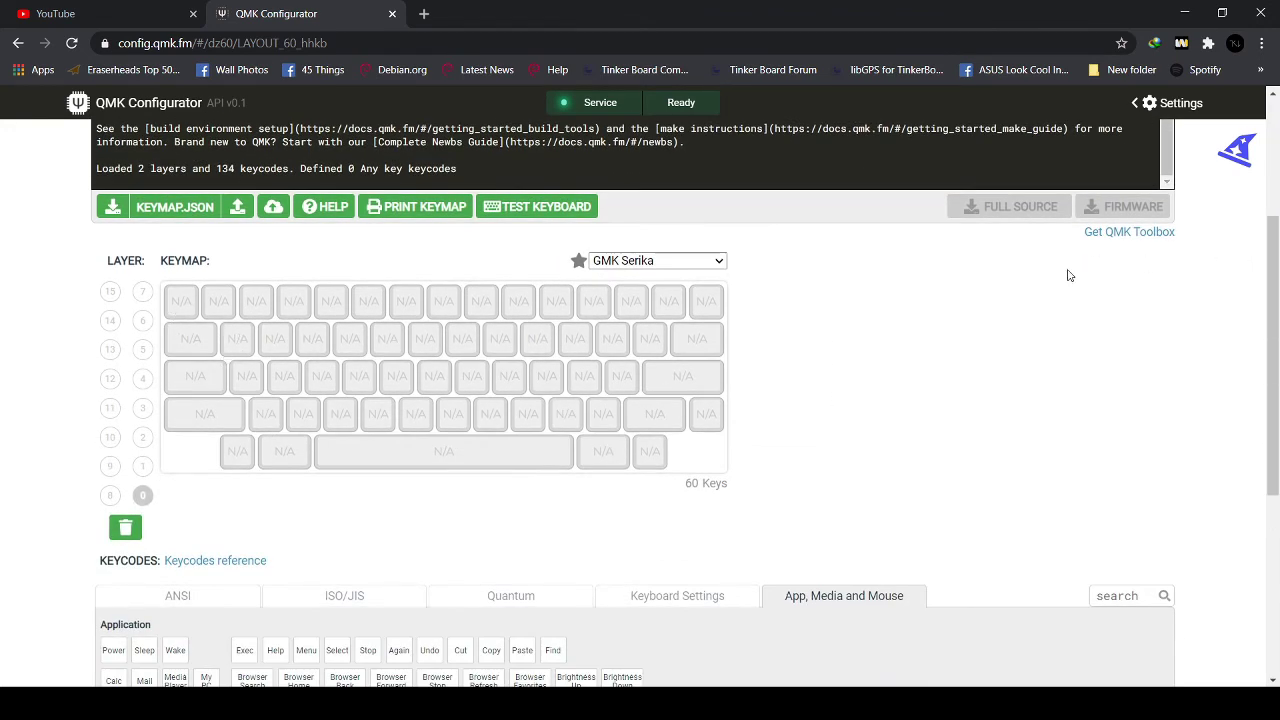
click(1184, 114)
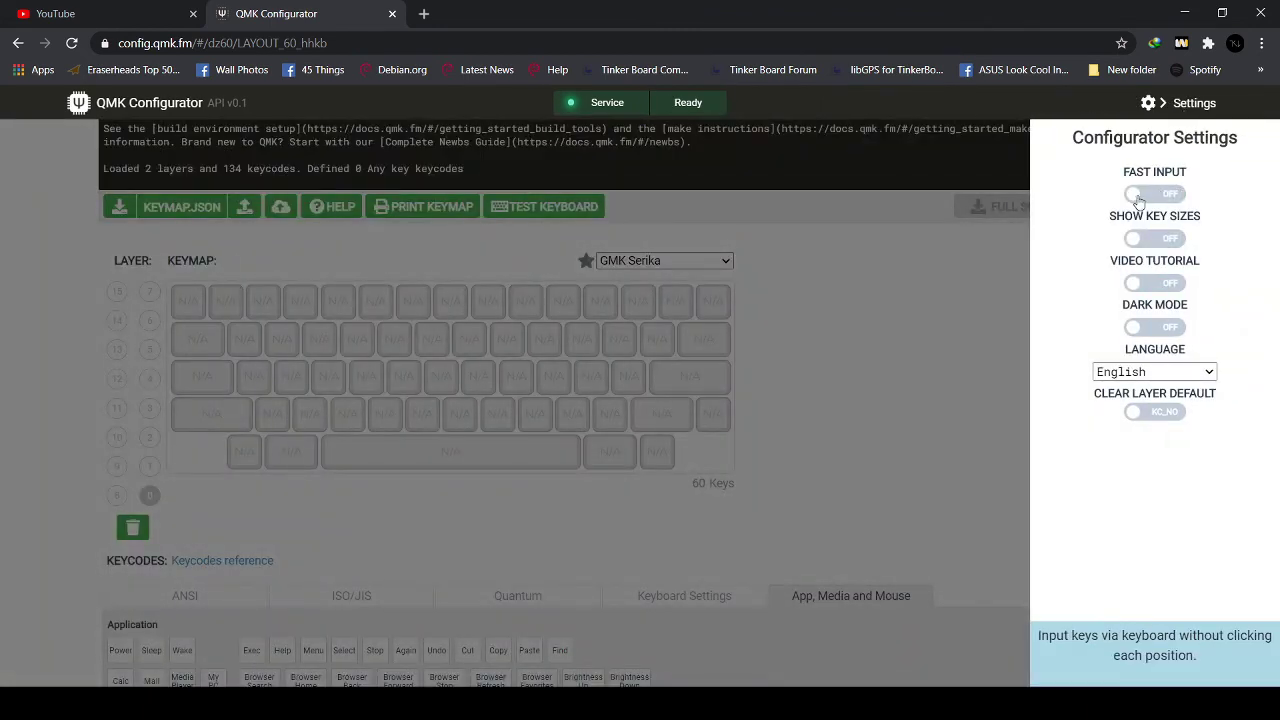
click(1137, 196)
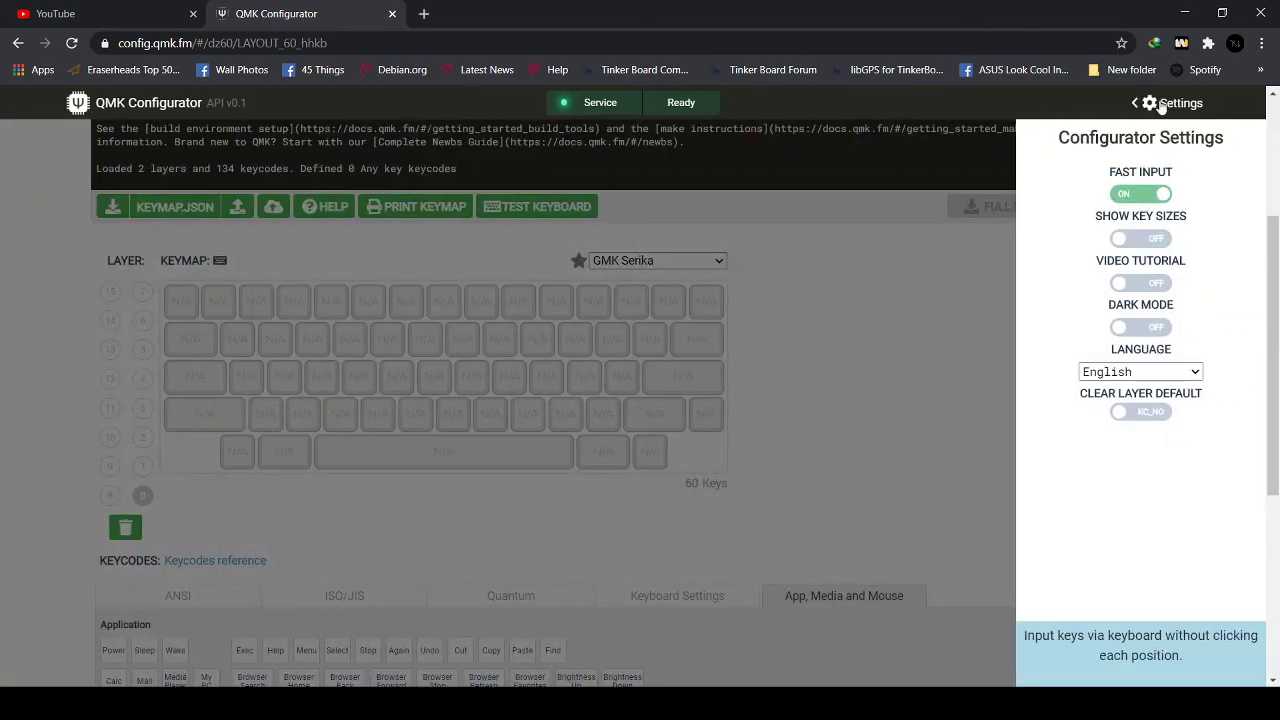
click(1160, 105)
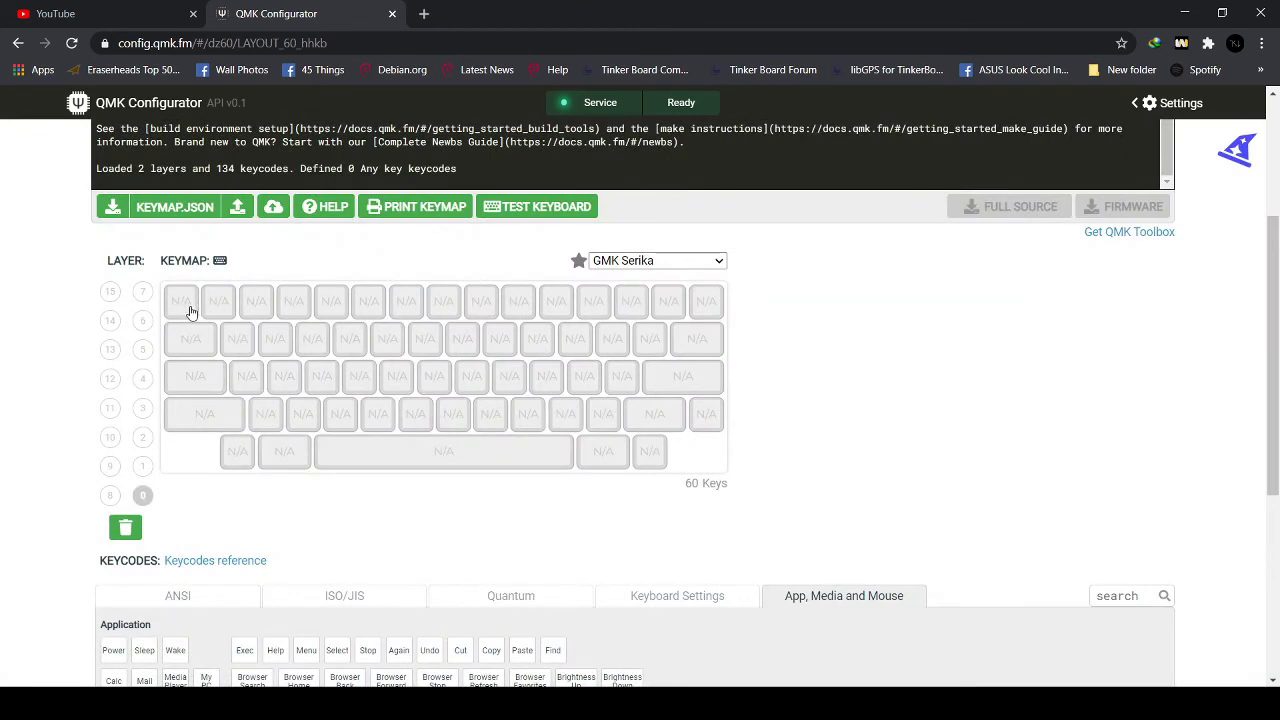
Fill the number row of layer 0 with Esc, 1 to 0, minus, equals, backslash and Del
click(192, 312)
key(Escape)
key(1)
key(2)
key(3)
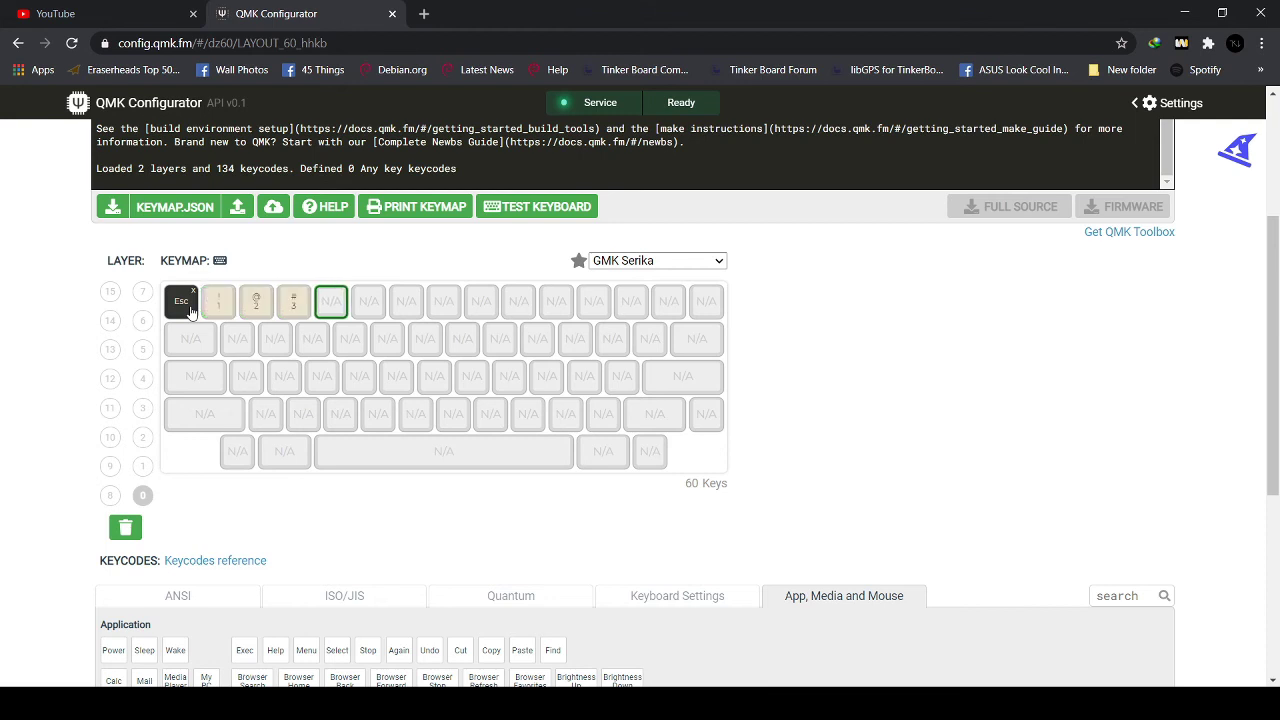
key(4)
key(5)
key(6)
key(7)
key(8)
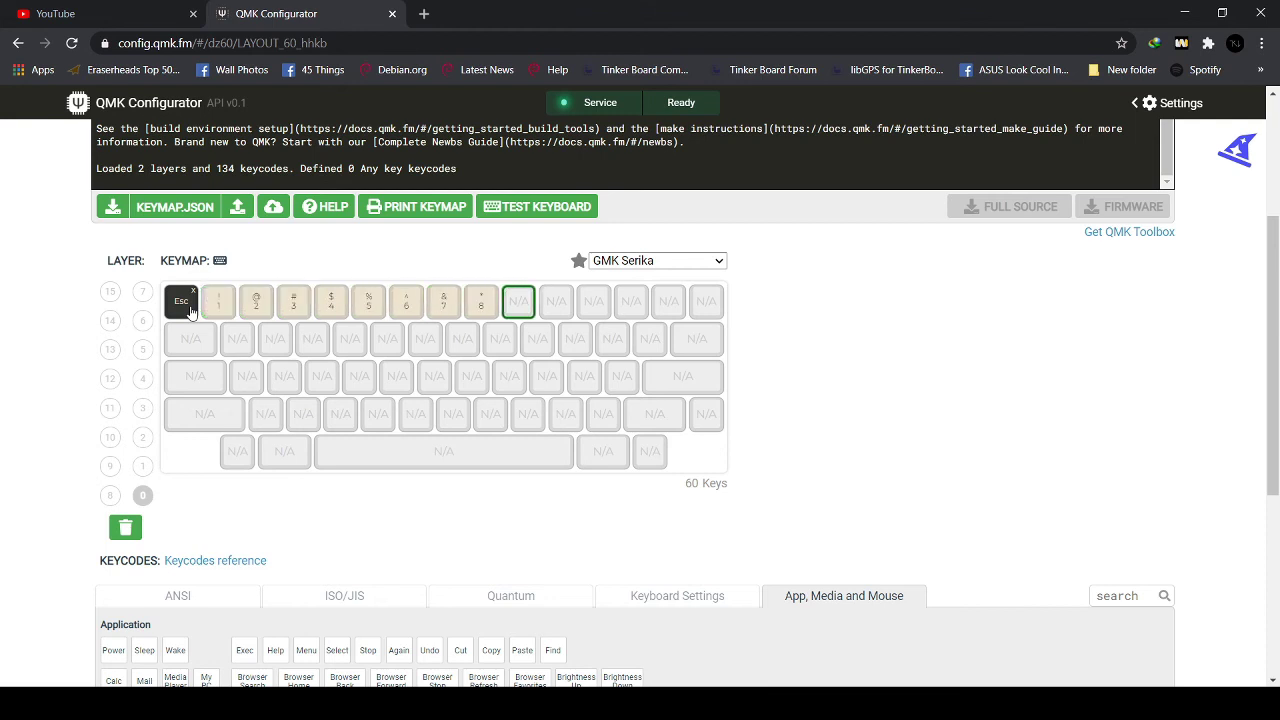
key(9)
key(0)
key(minus)
key(bracketleft)
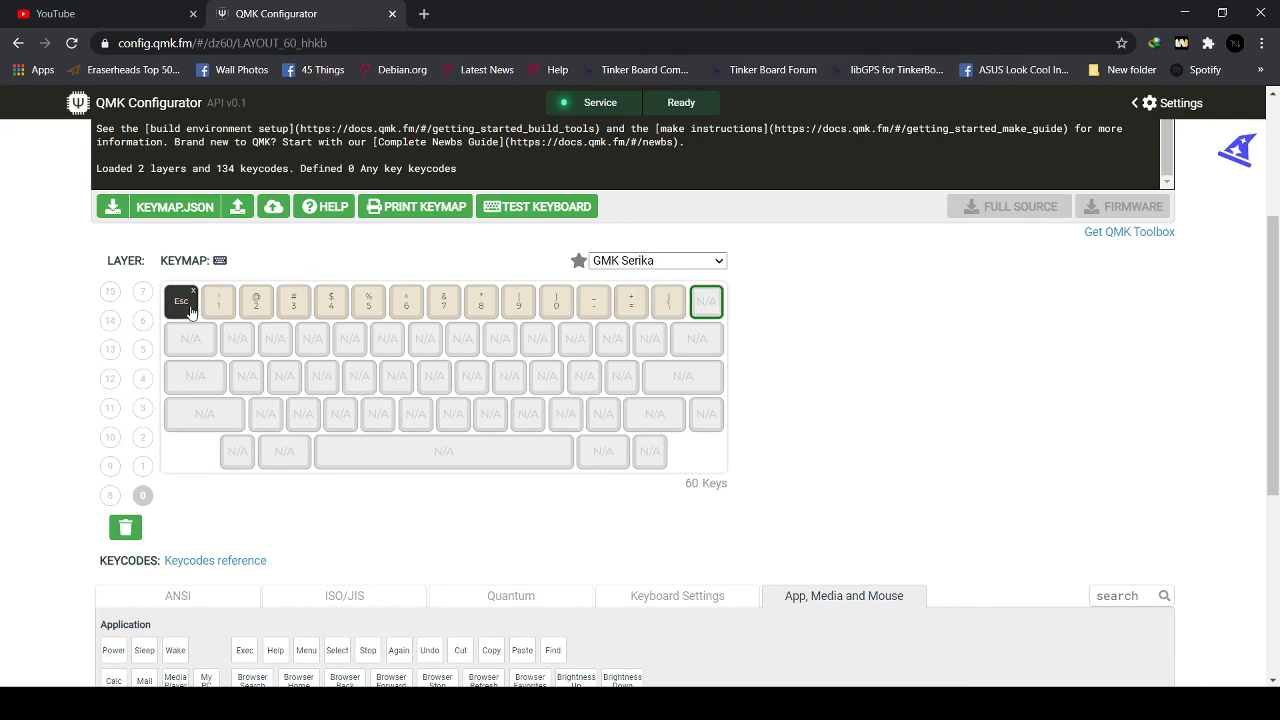
key(Delete)
Fill the second row of layer 0 with Tab, Q to P, both square brackets and Back Space
key(Tab)
key(q)
key(w)
key(e)
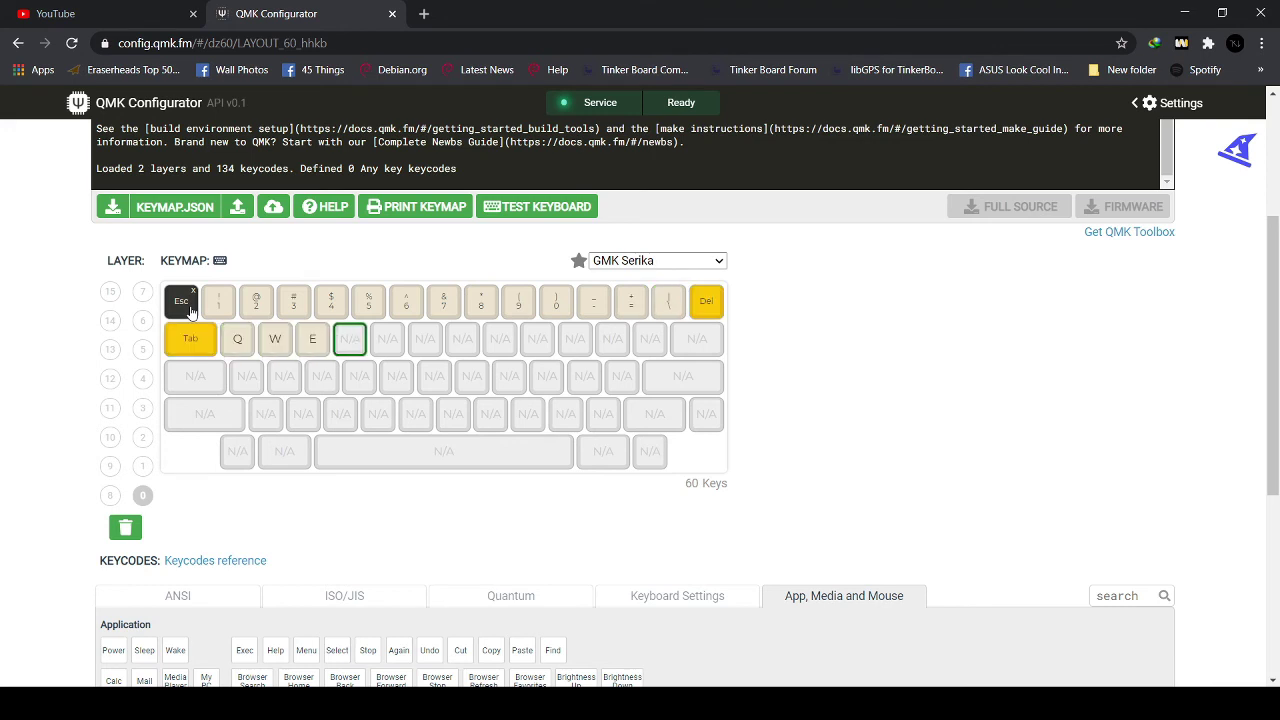
key(r)
key(t)
key(y)
key(u)
key(i)
key(o)
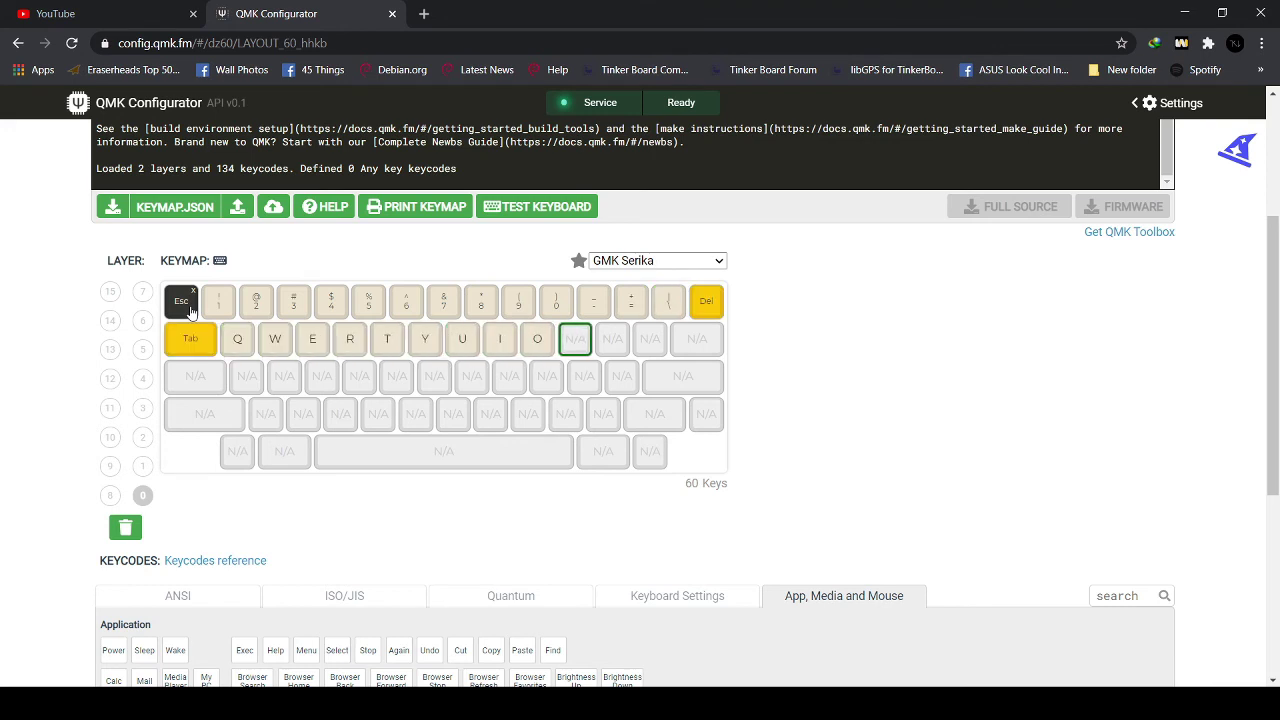
key(p)
key(bracketleft)
key(bracketright)
key(BackSpace)
Fill the home row of layer 0 with Left Ctrl, A to L, semicolon, apostrophe and Enter
key(ctrl)
key(a)
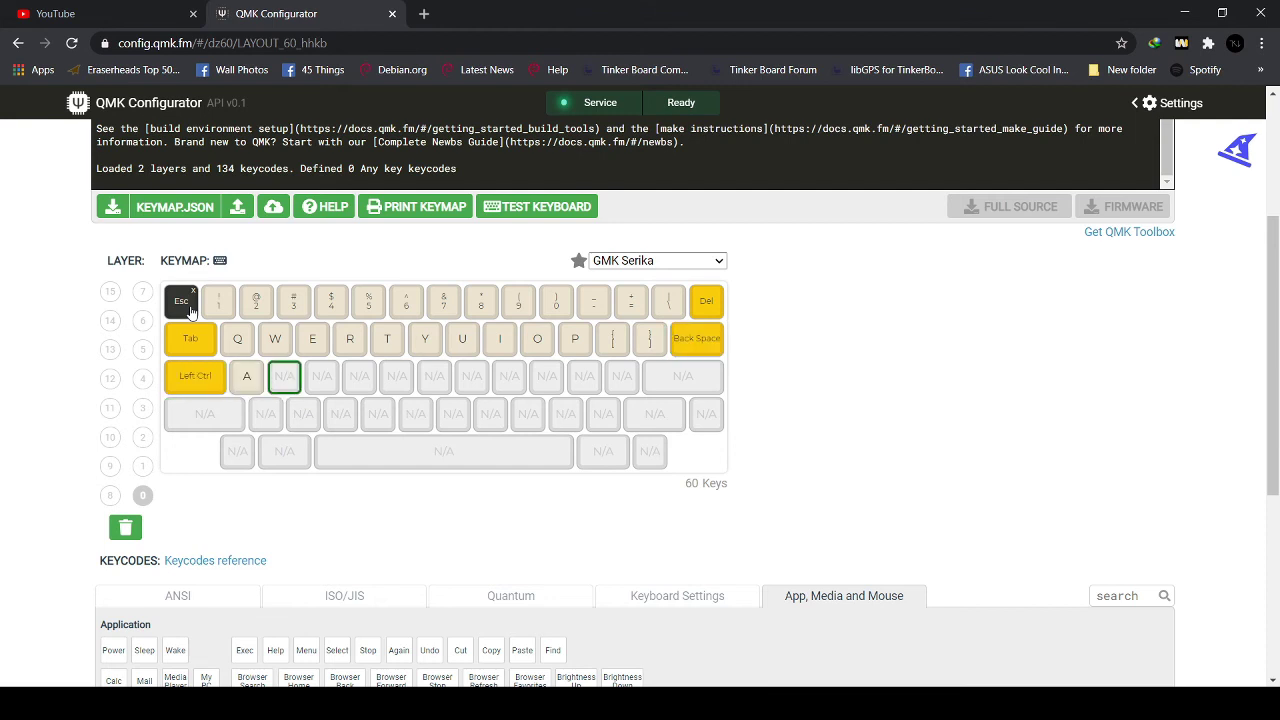
key(s)
key(d)
key(f)
key(g)
key(h)
key(j)
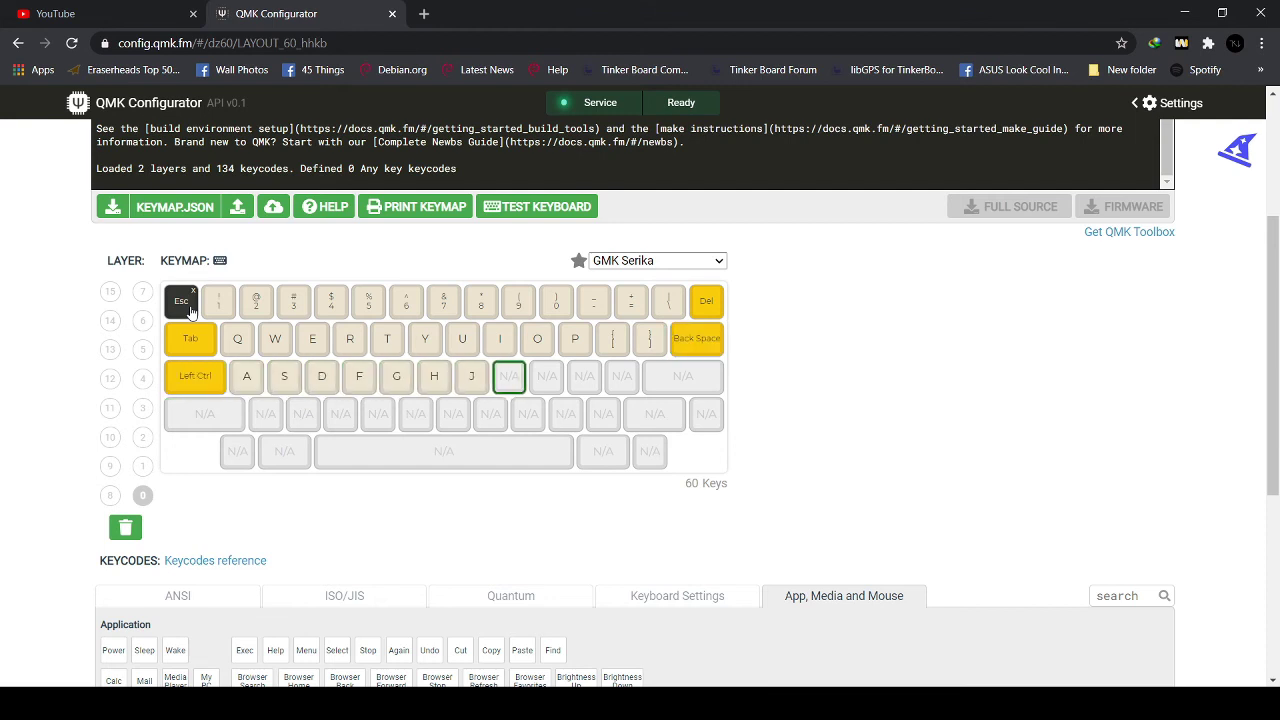
key(k)
key(l)
key(semicolon)
key(apostrophe)
key(Return)
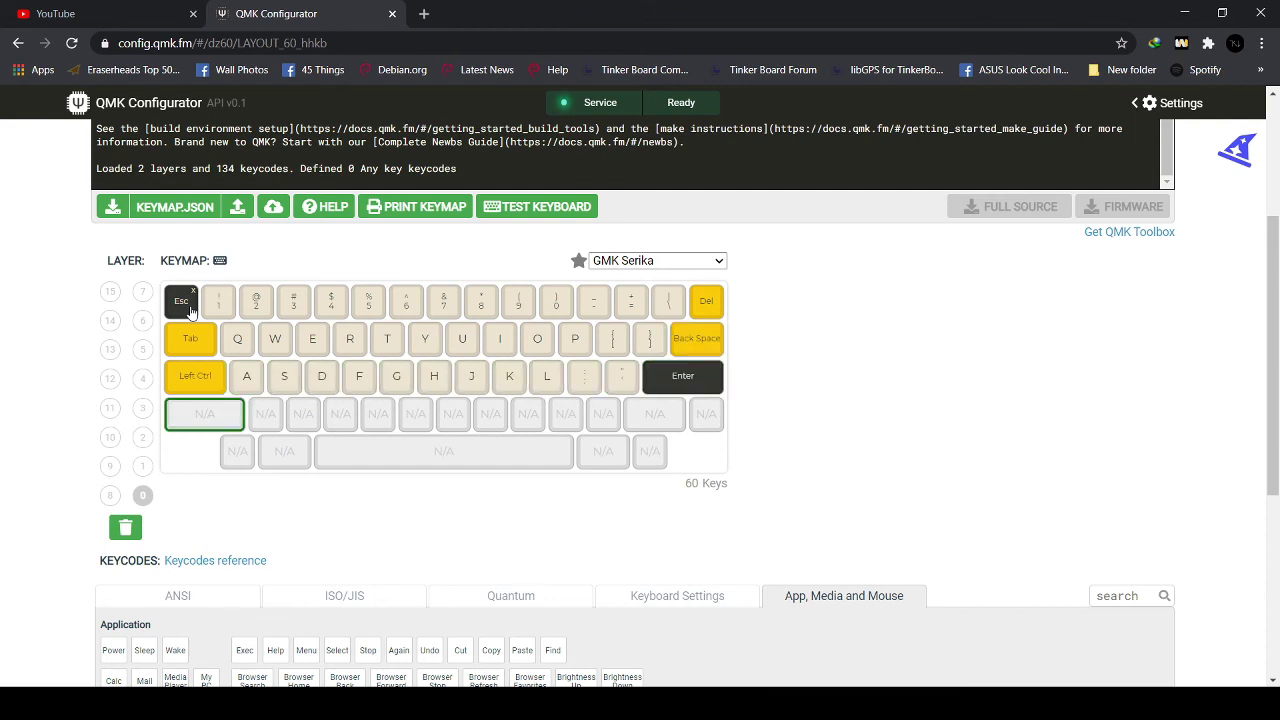
Fill the fourth row of layer 0 with Left Shift, Z to M, comma, period, slash and Right Shift
key(shift)
key(z)
key(x)
key(c)
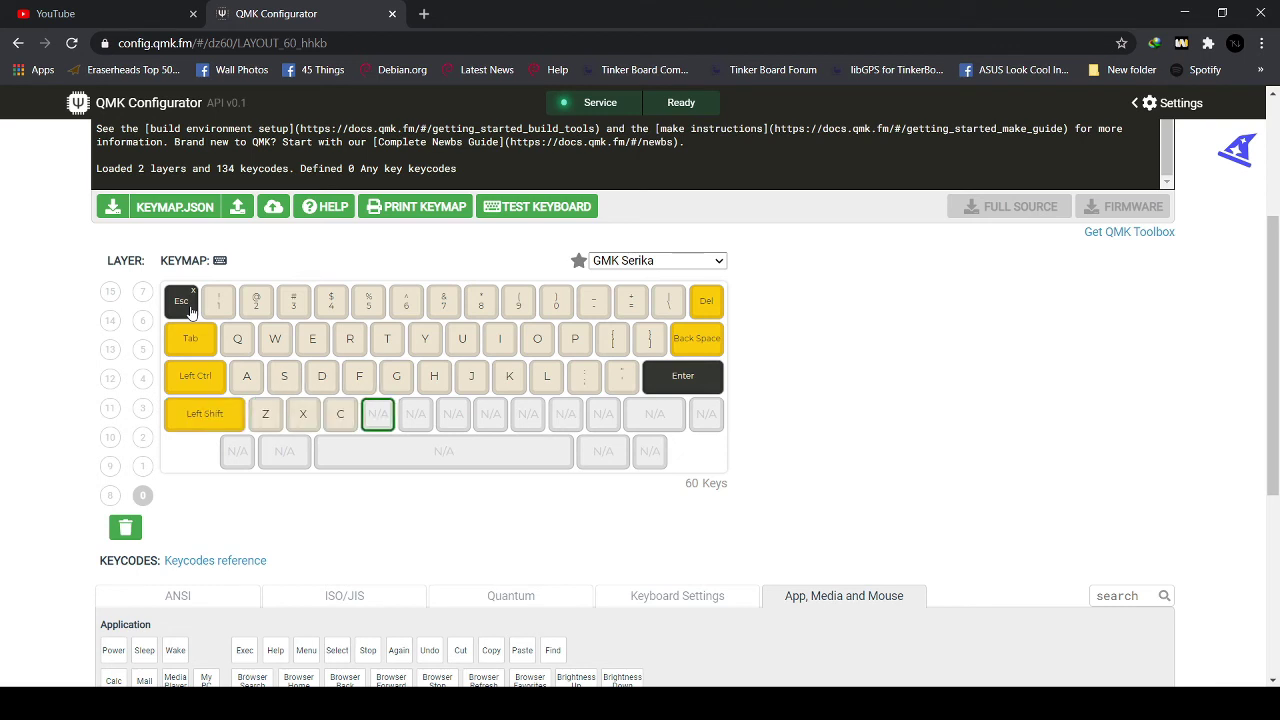
key(v)
key(b)
key(n)
key(m)
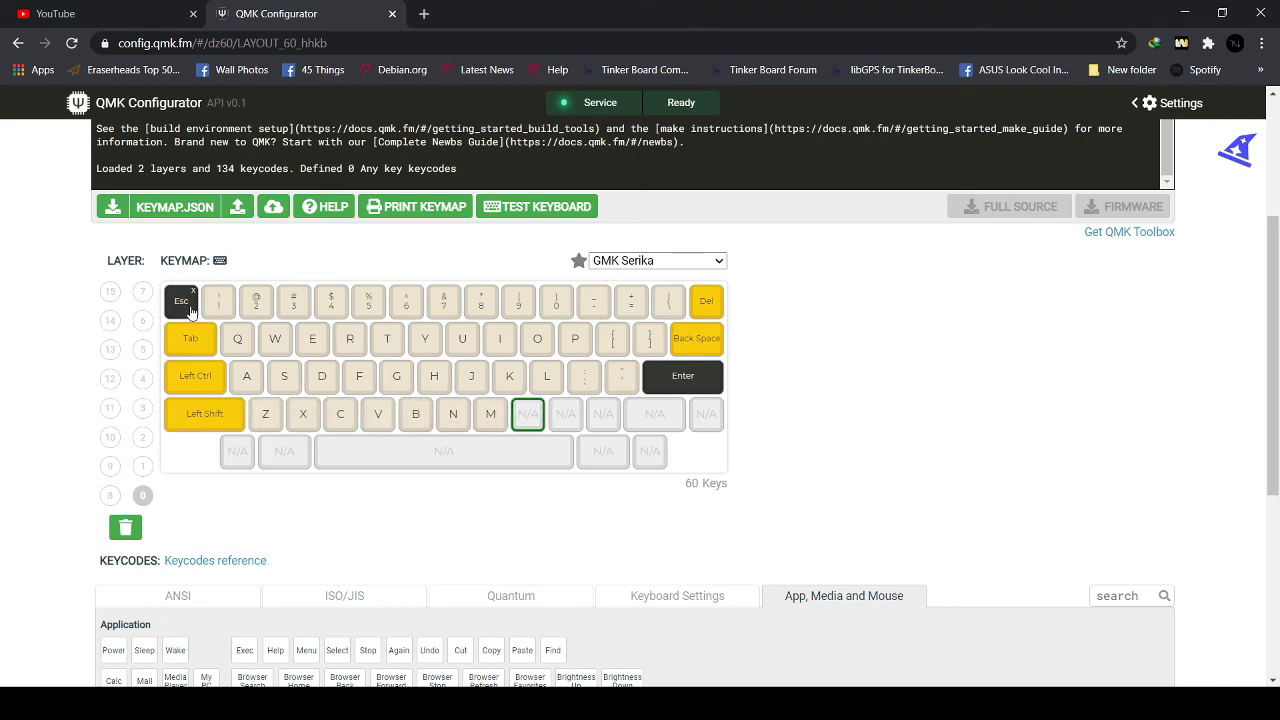
key(comma)
key(period)
key(slash)
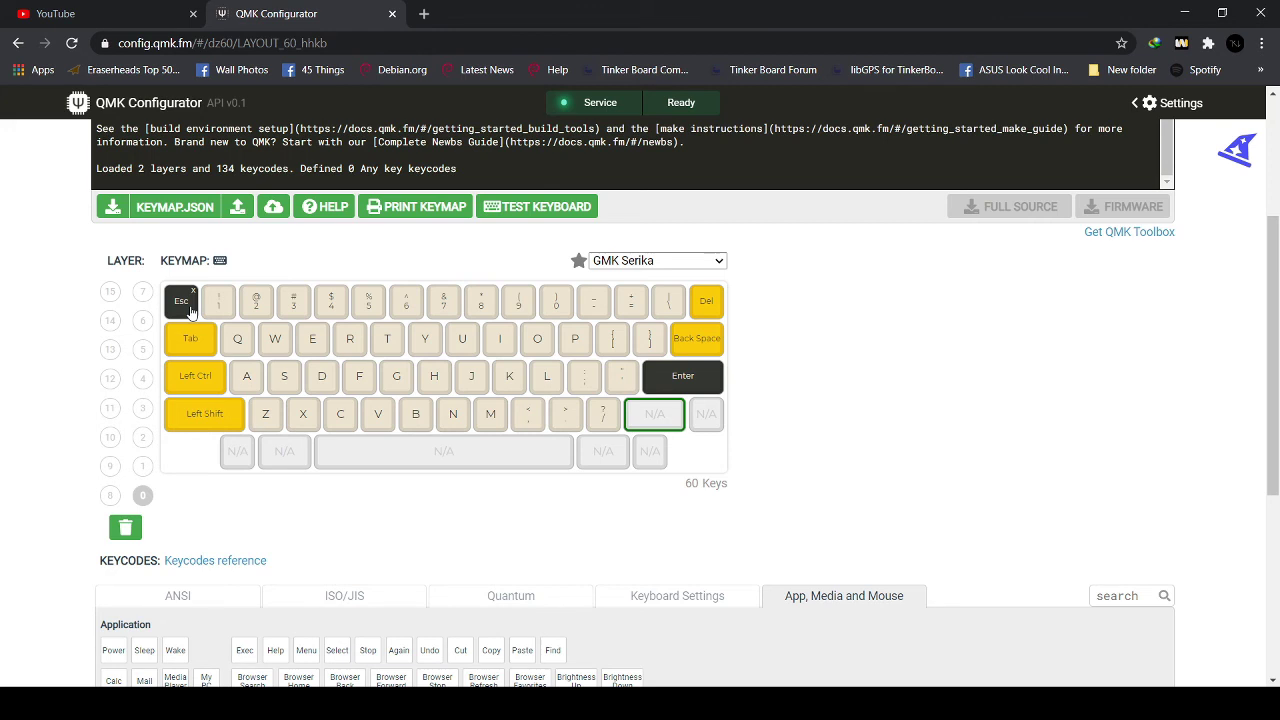
key(shift)
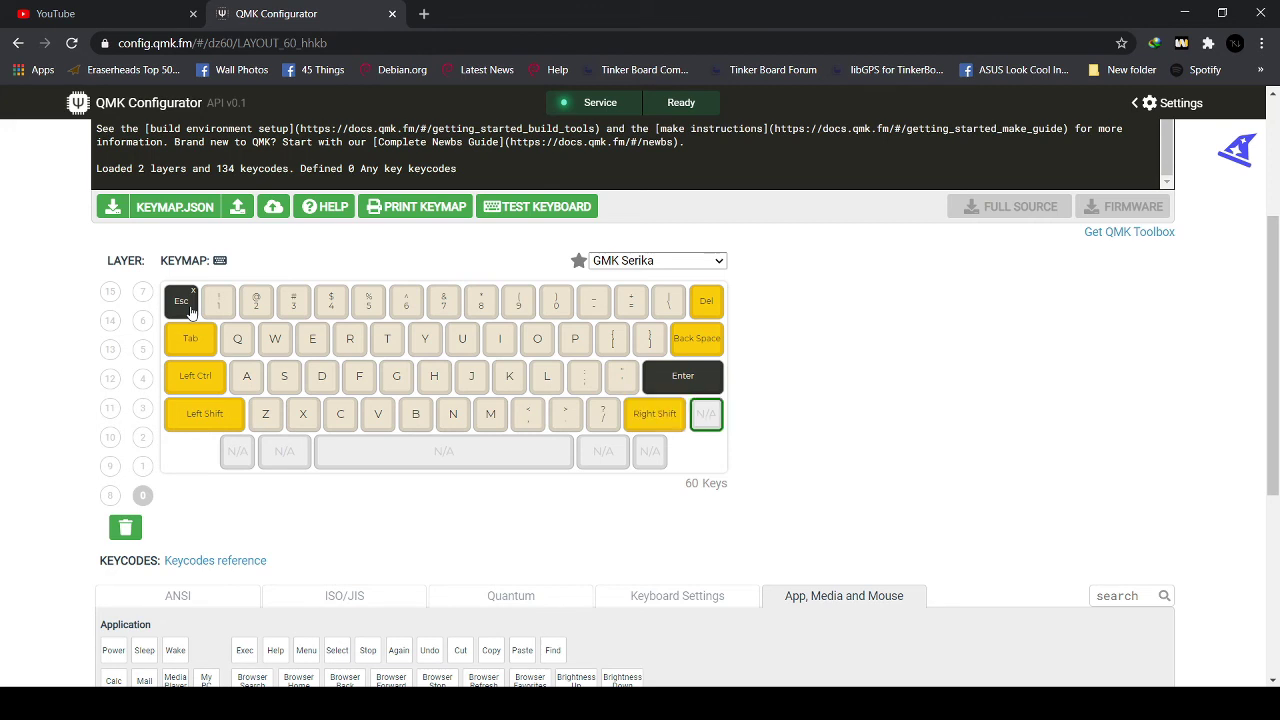
Assign the TT layer function to the empty key beside Right Shift on layer 0
scroll(632, 477, down, 1)
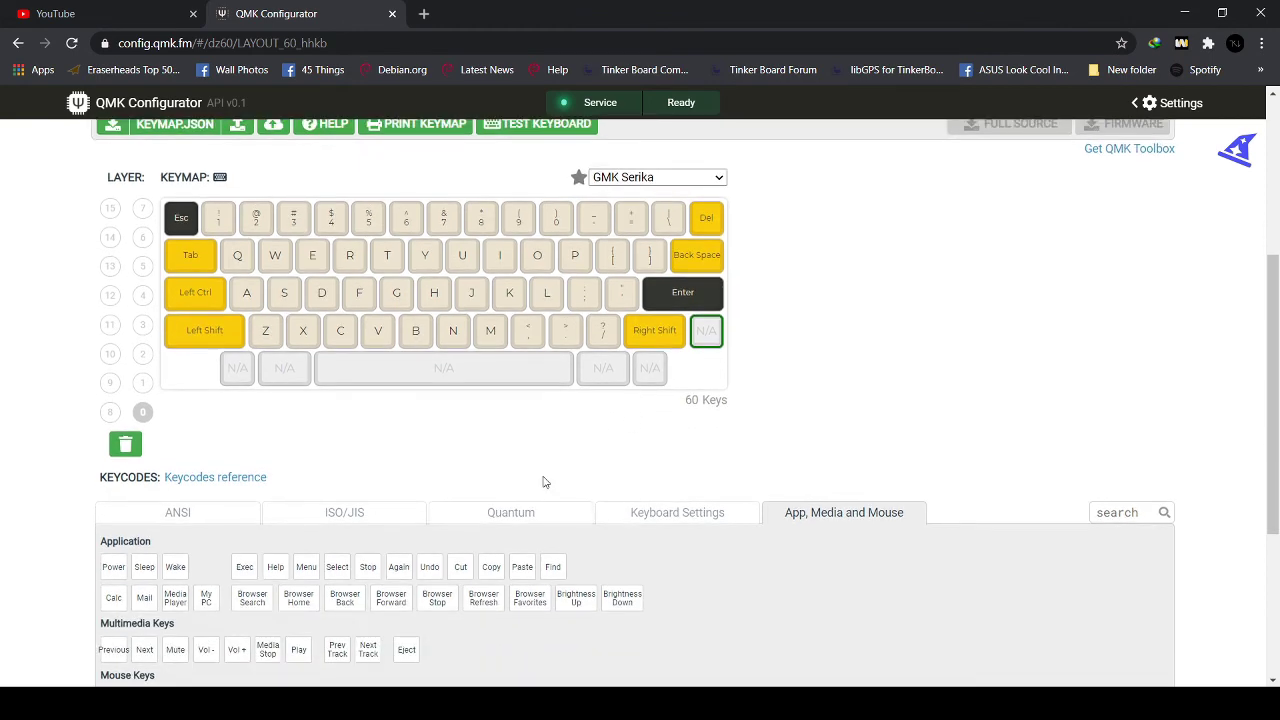
scroll(545, 483, down, 1)
click(378, 438)
click(548, 440)
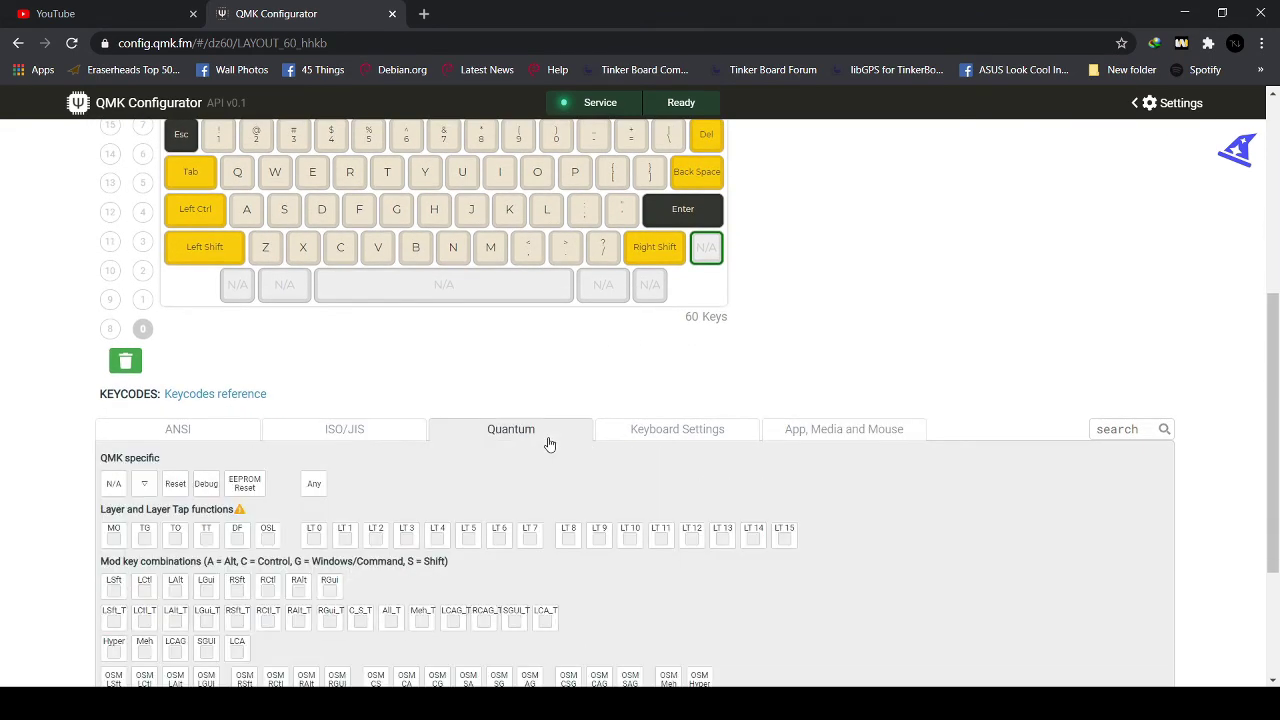
scroll(560, 447, down, 2)
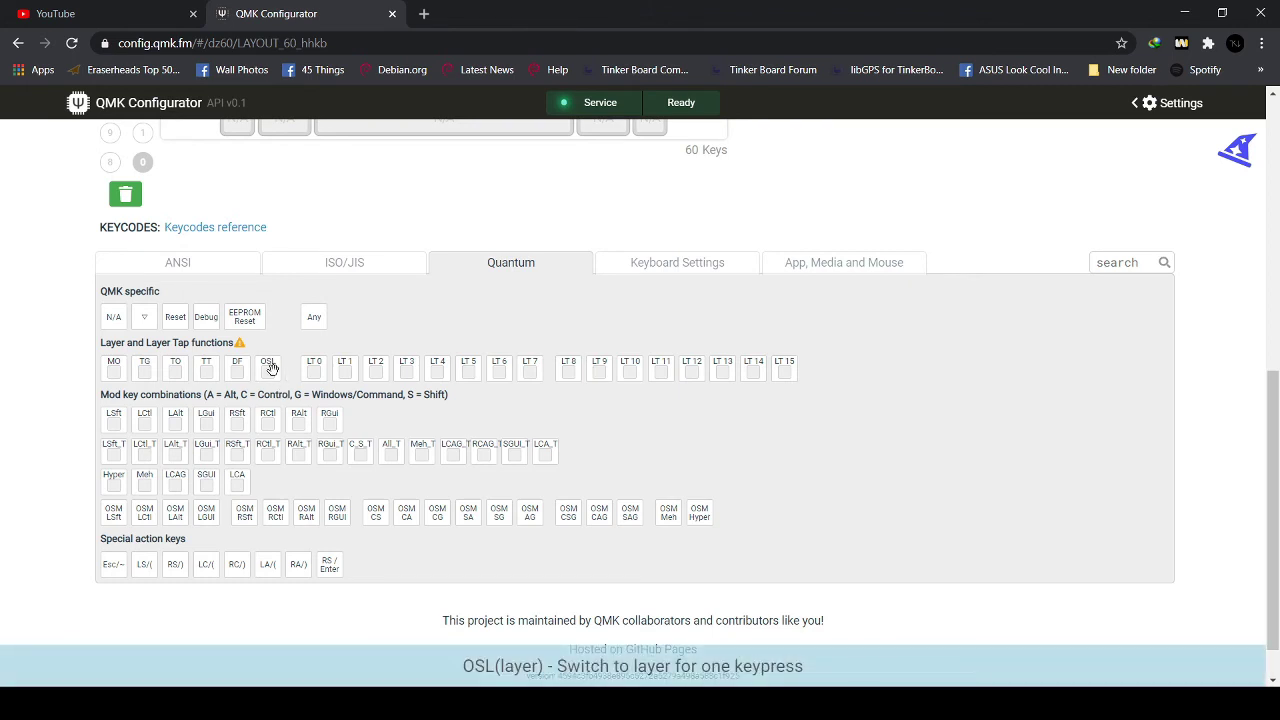
scroll(271, 368, up, 1)
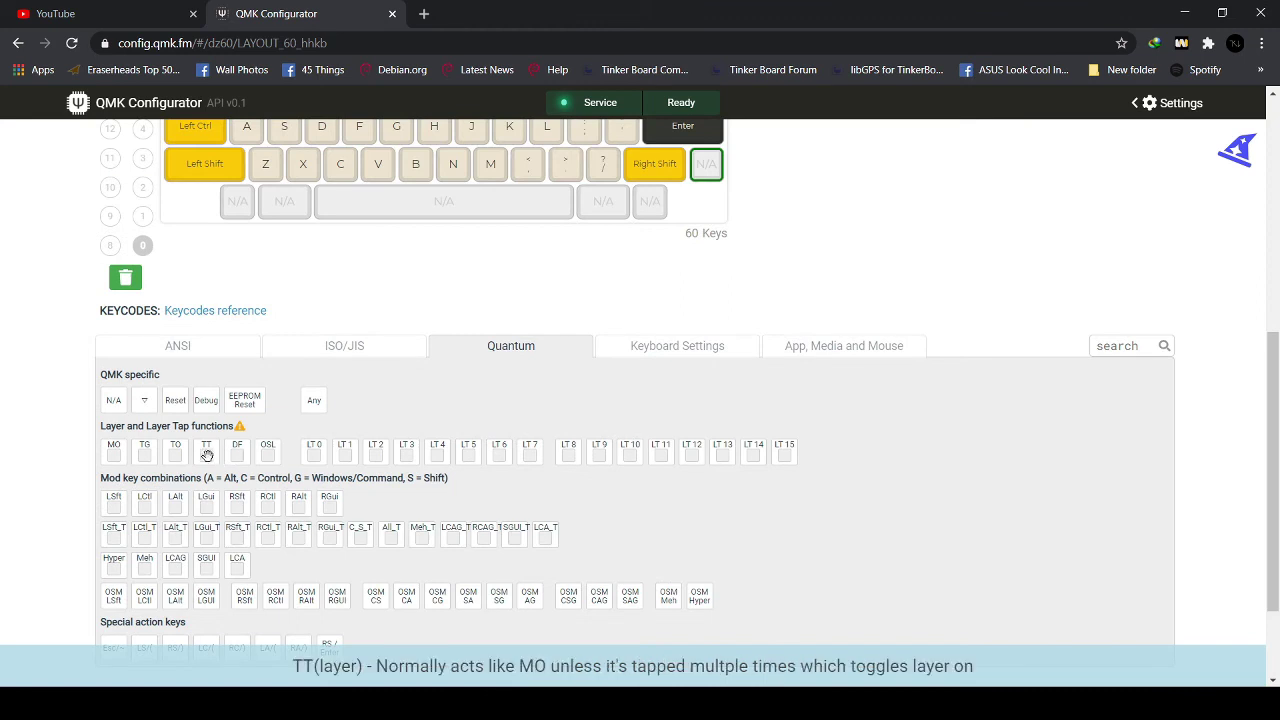
scroll(207, 455, up, 1)
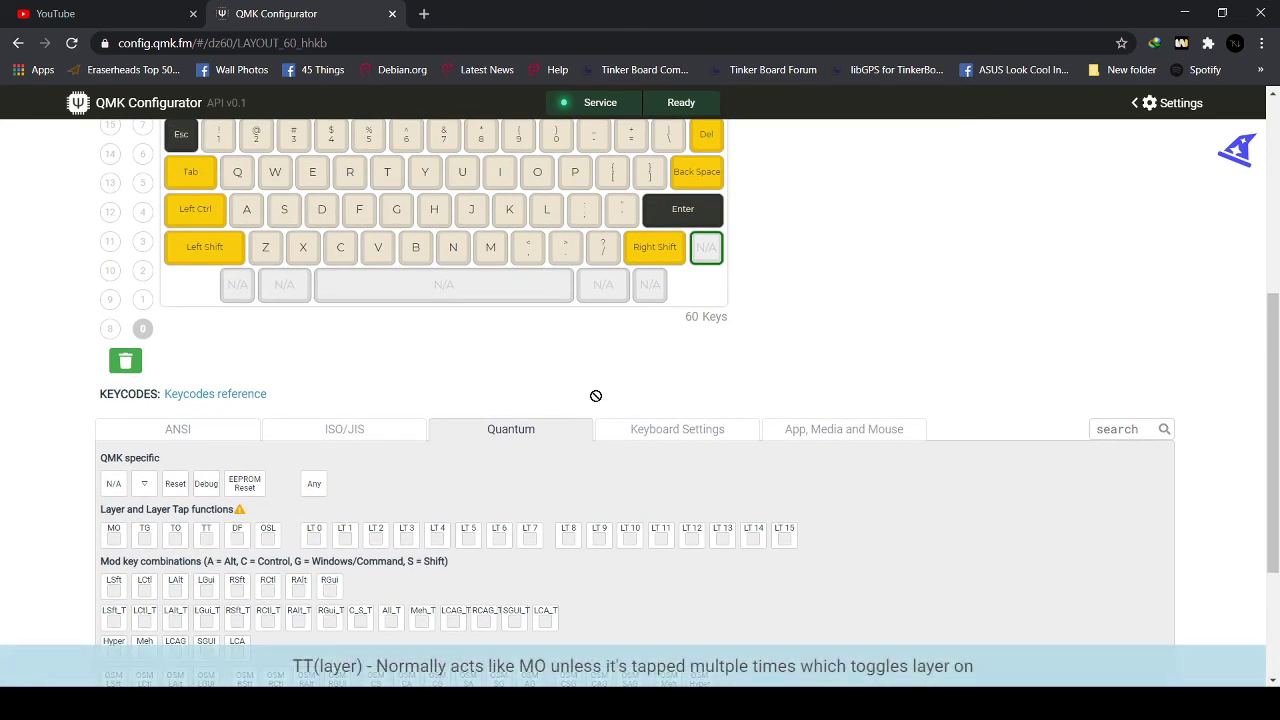
drag(707, 242, 707, 243)
scroll(683, 406, up, 1)
scroll(628, 418, down, 1)
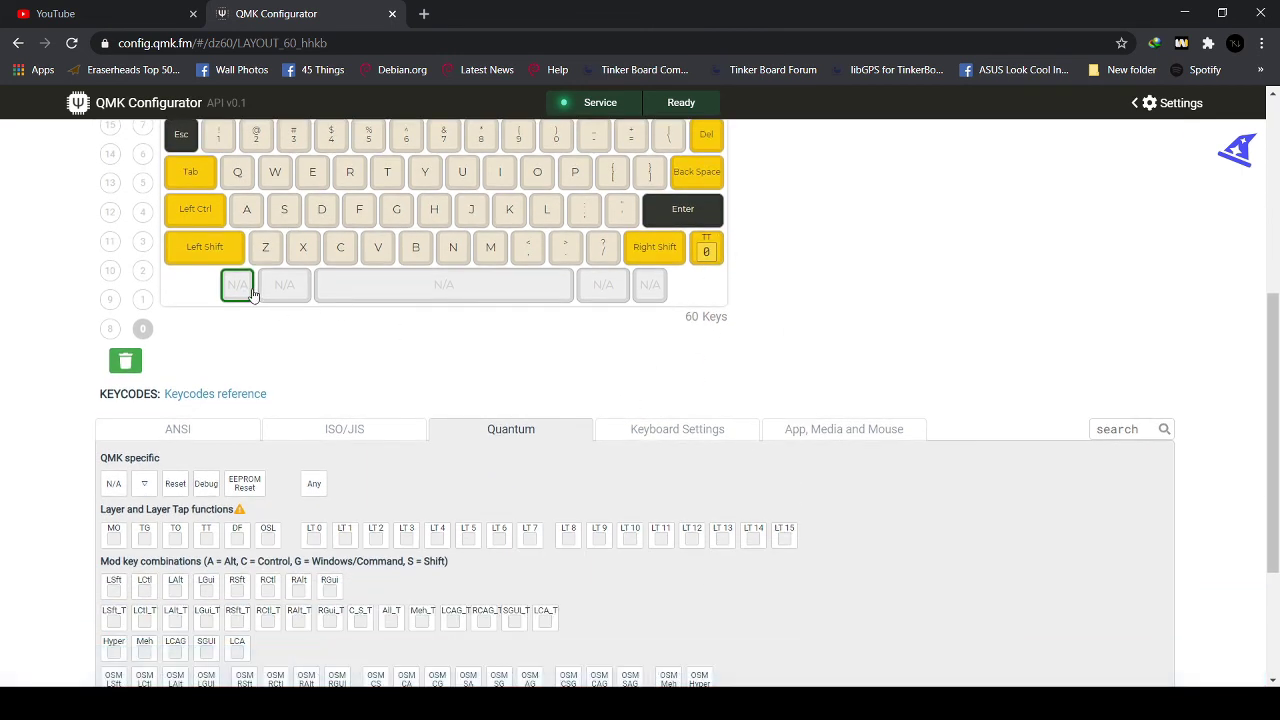
Fill the bottom row of layer 0 with Left OS, Left Alt, Space, Right Alt and Right Ctrl
key(super)
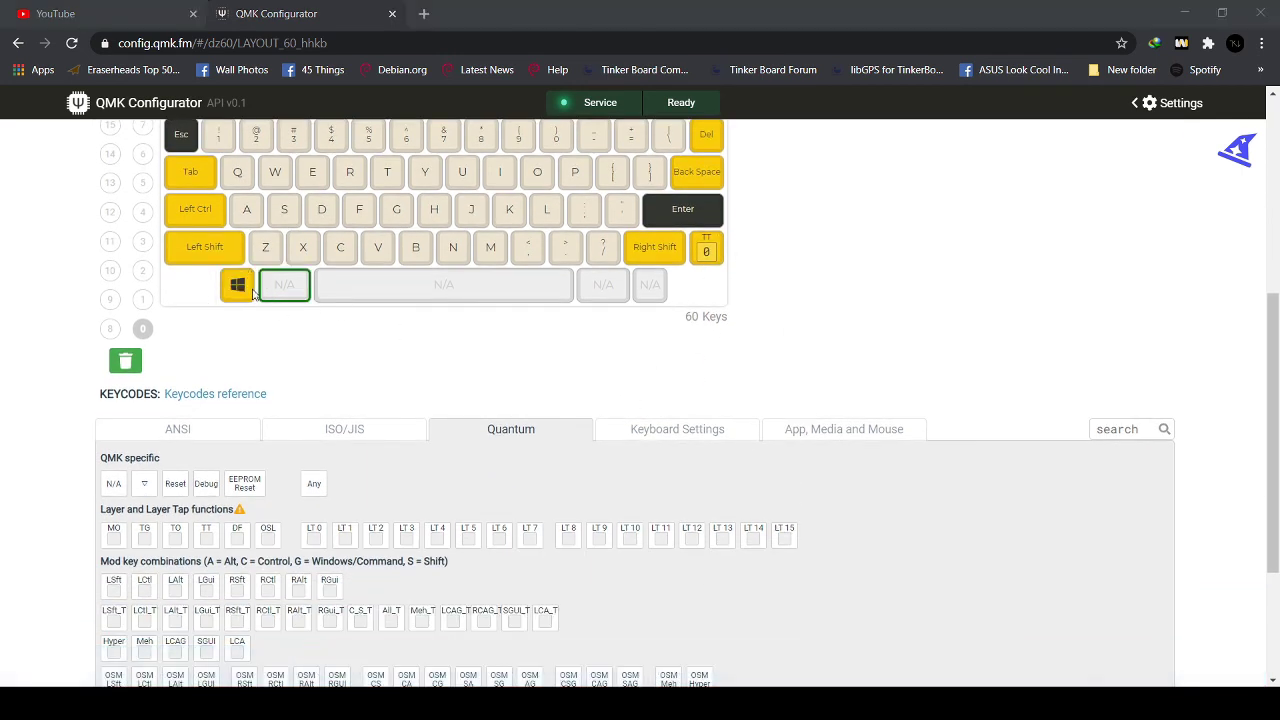
click(913, 258)
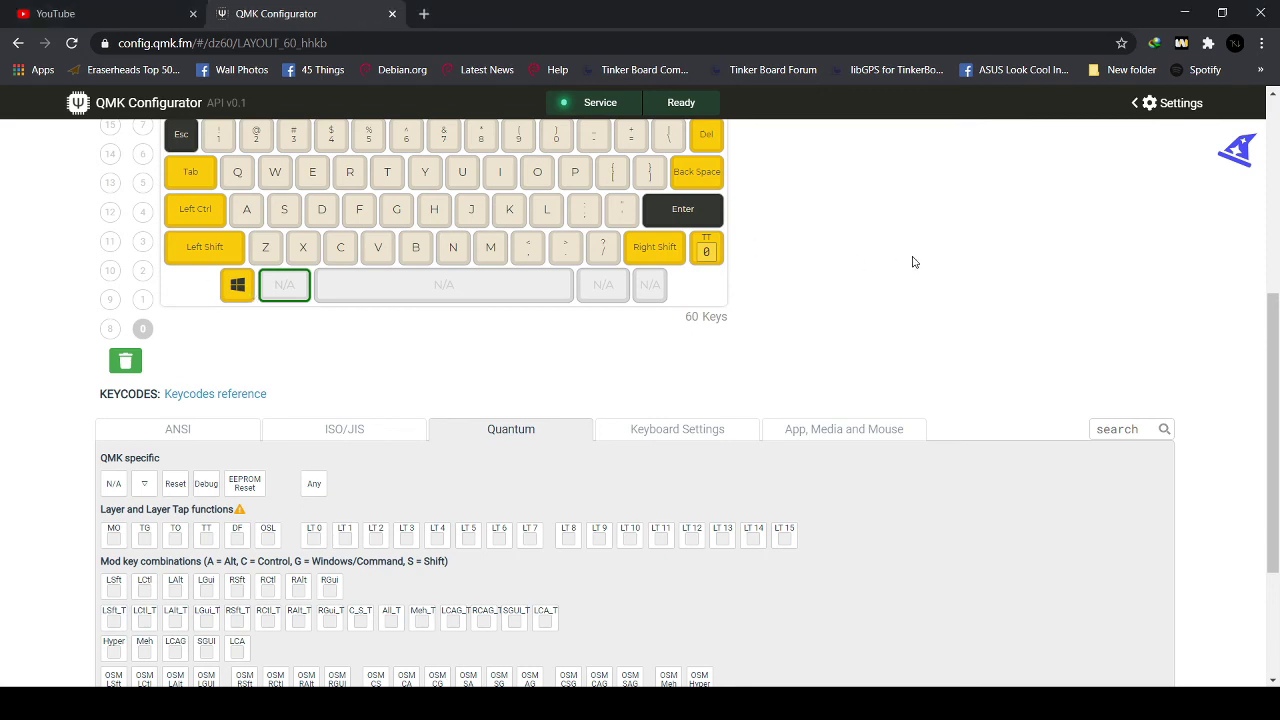
key(alt)
key(space)
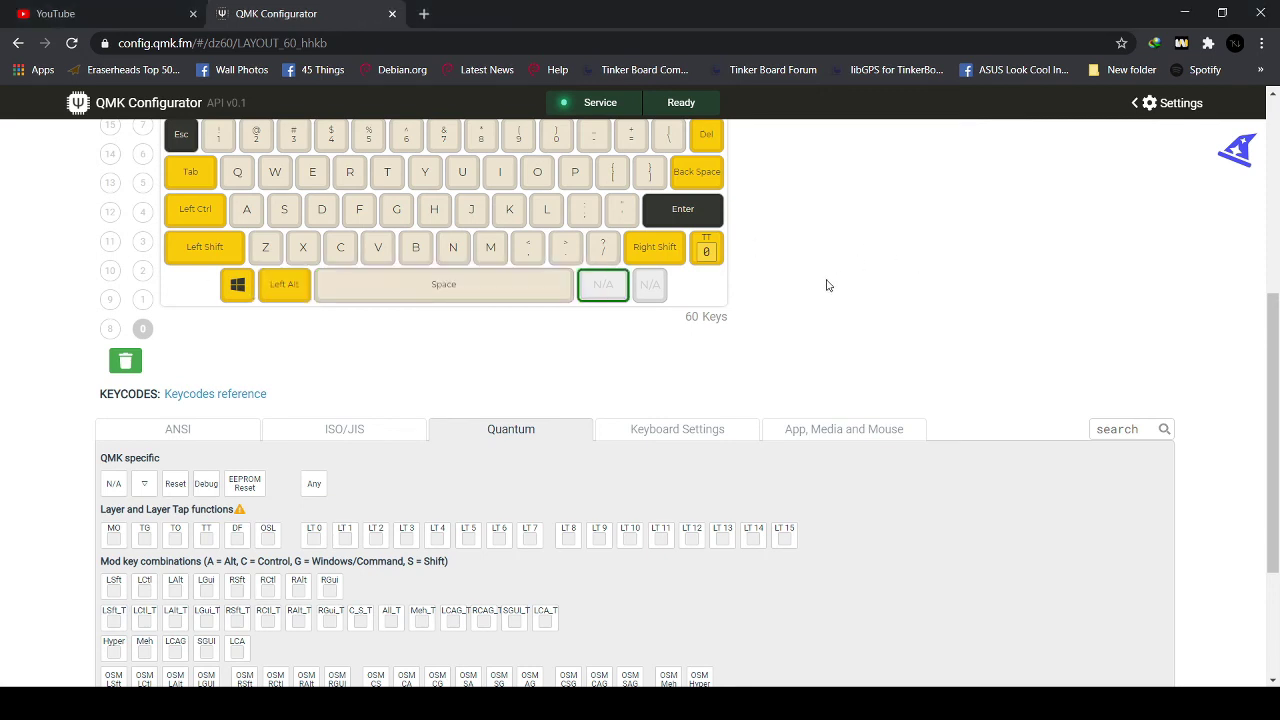
key(Alt_R)
key(Control_R)
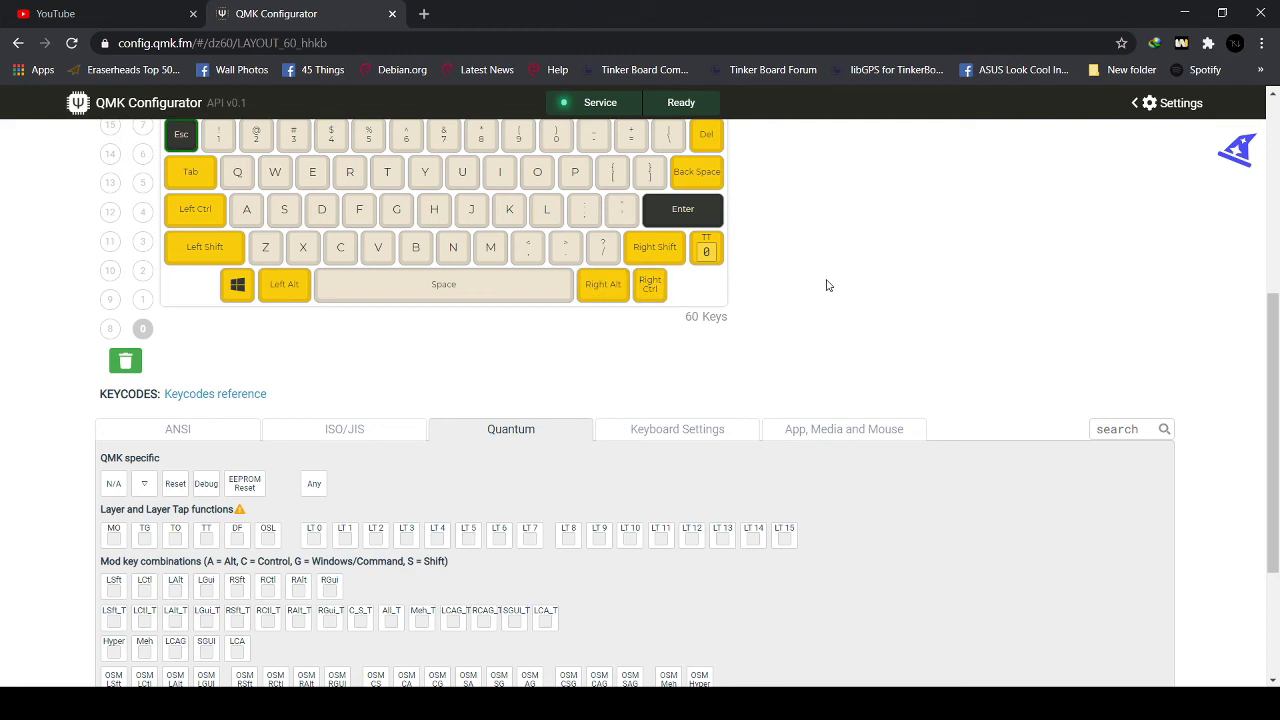
Set the TT key's target layer to 1 and open layer 1 for editing
scroll(588, 351, up, 1)
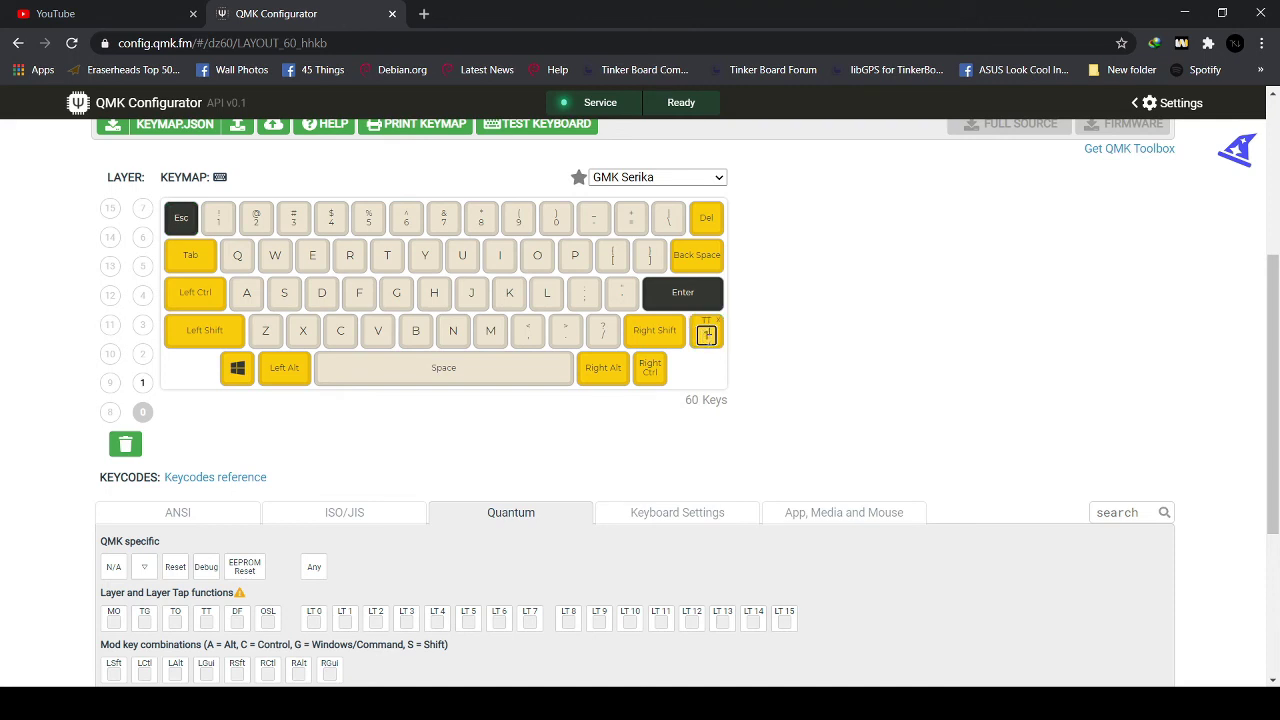
click(142, 382)
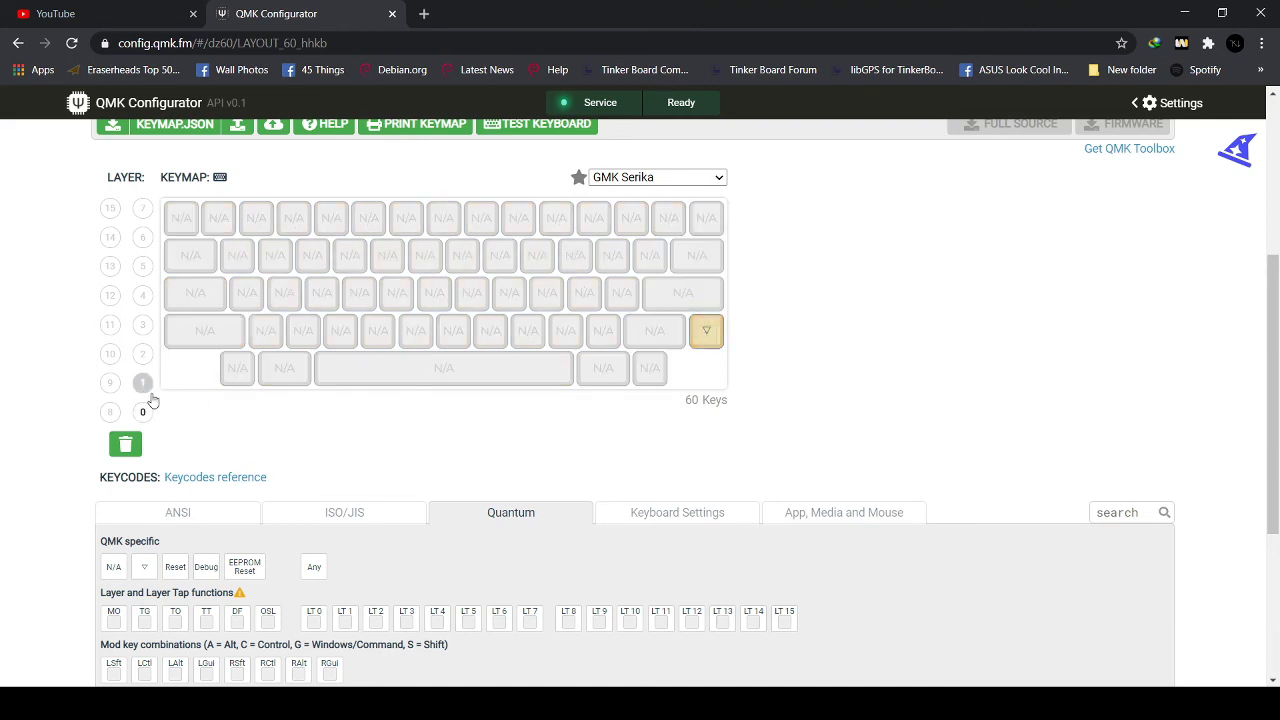
Assign F1 to F12 to layer 1's number row from the 1 position onward, clearing the stray Page Up after F12
click(222, 220)
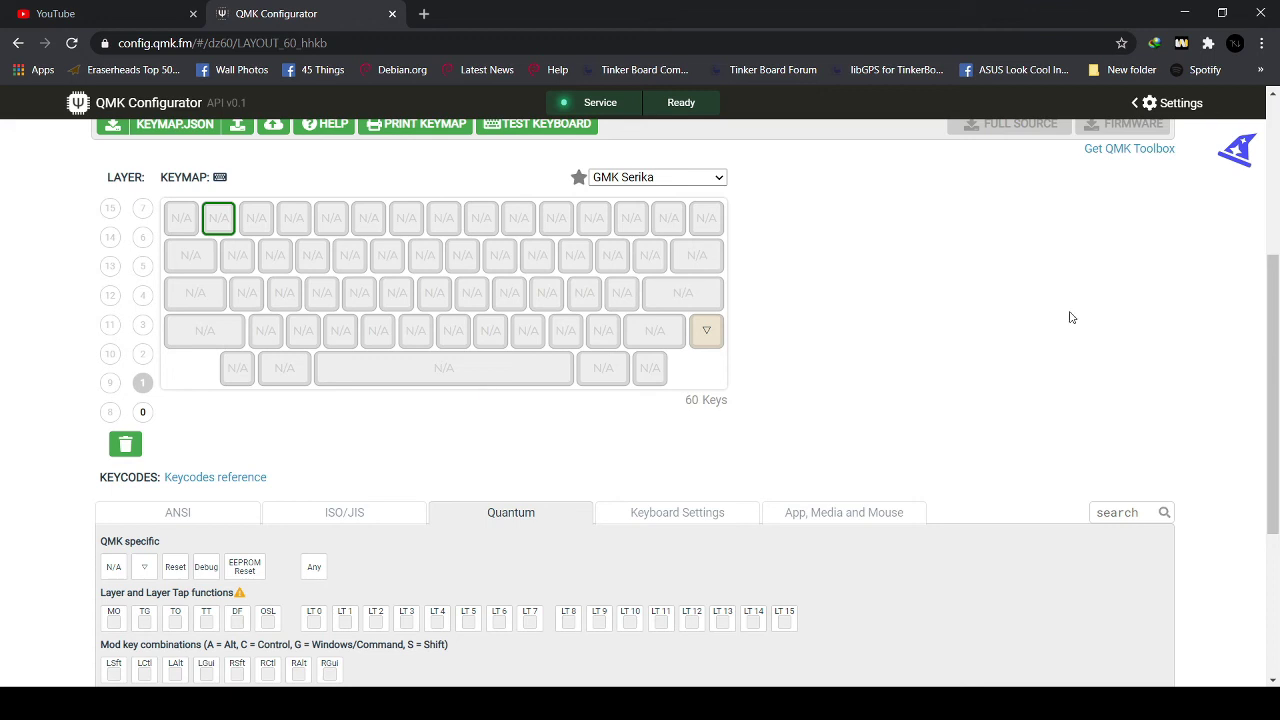
key(F1)
key(F2)
key(F3)
key(F4)
key(F5)
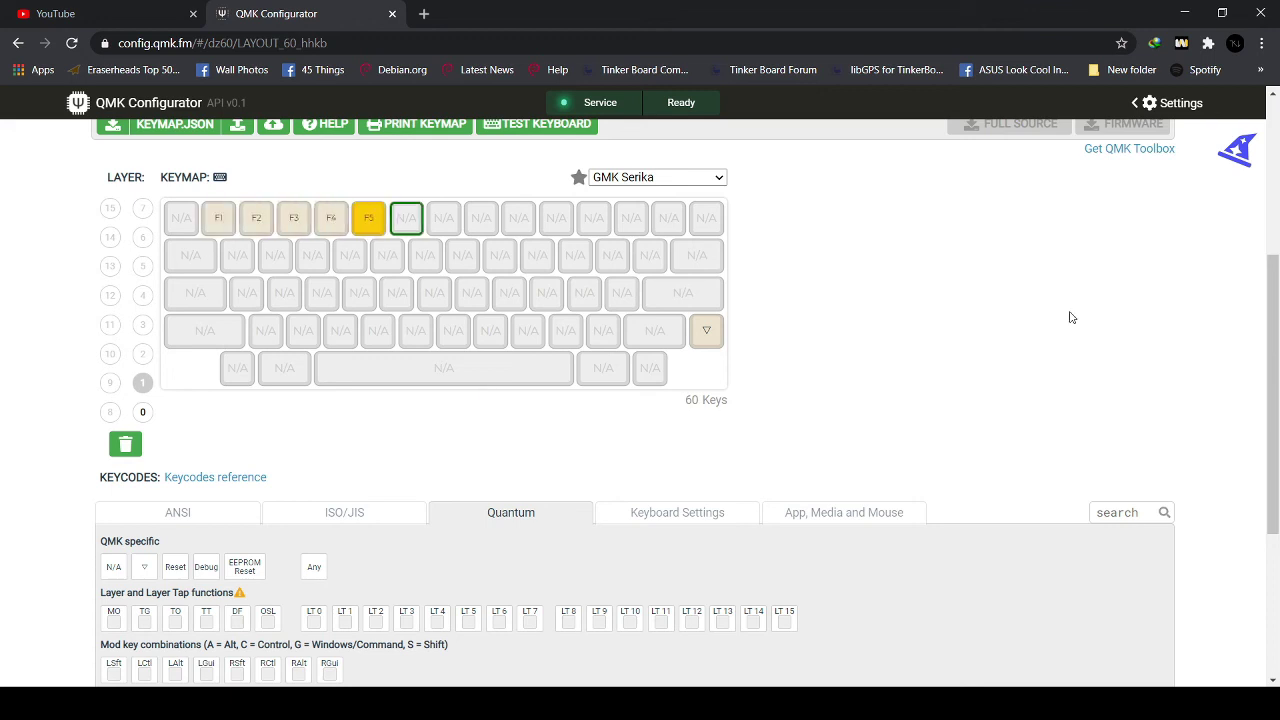
key(F6)
key(F7)
key(F8)
key(F9)
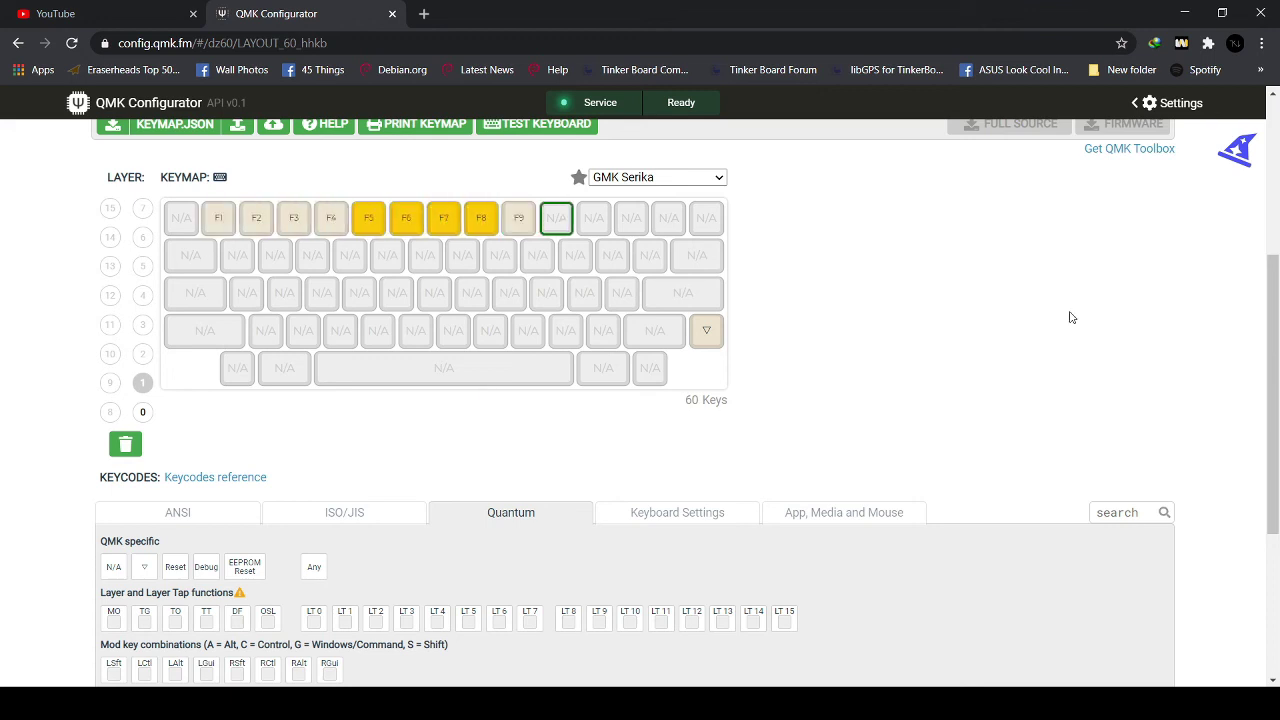
key(F10)
key(F11)
key(F12)
key(Page_Up)
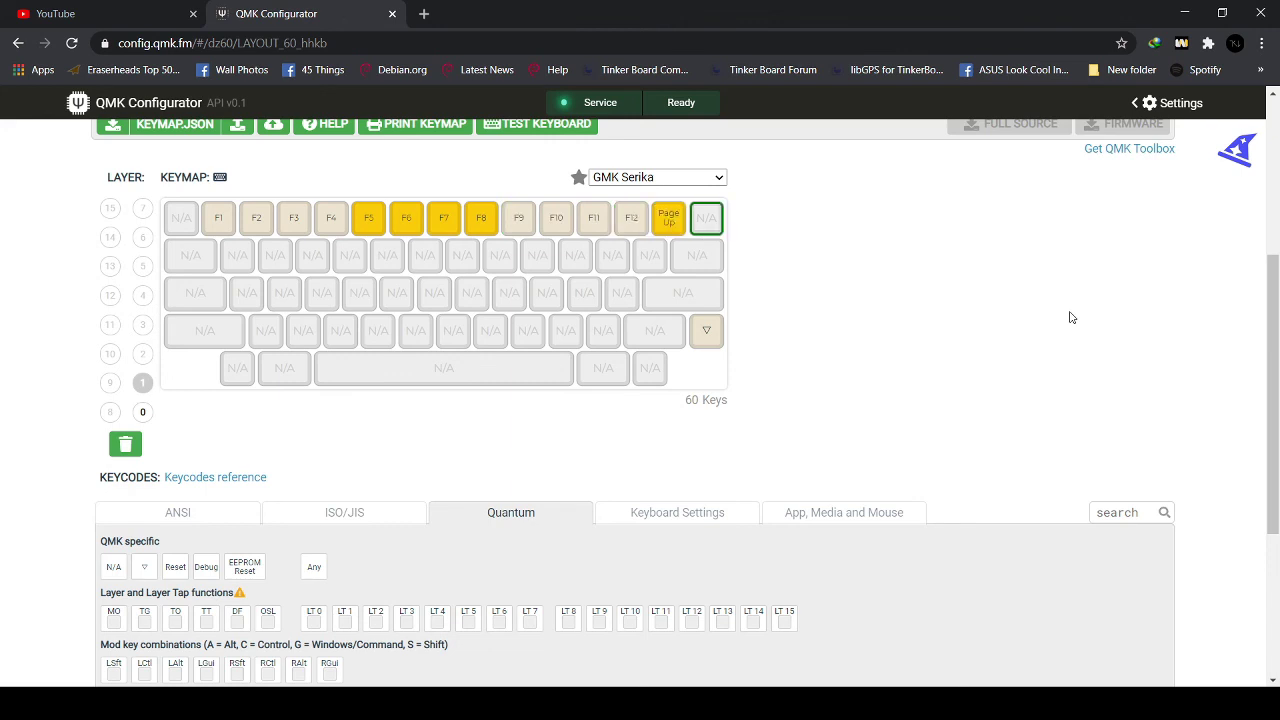
click(682, 208)
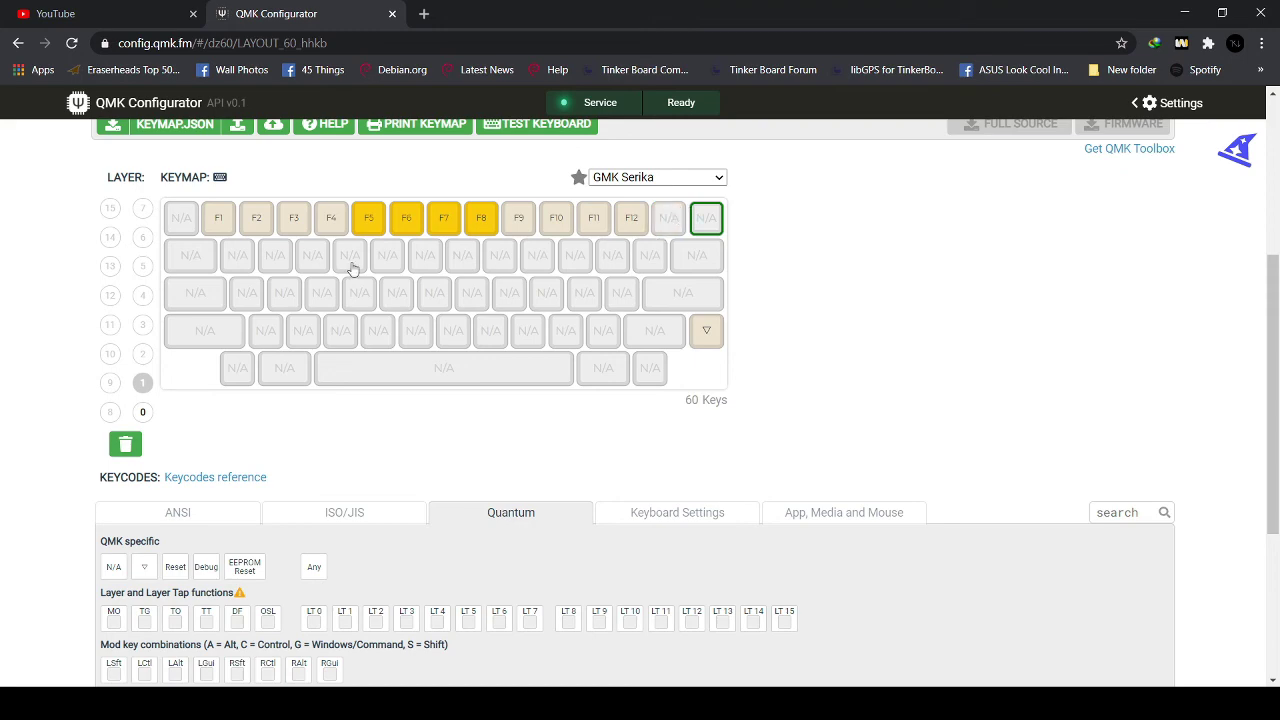
Assign the LCA modifier combination with Del inside it to the Esc position on layer 1
click(184, 227)
scroll(543, 463, down, 3)
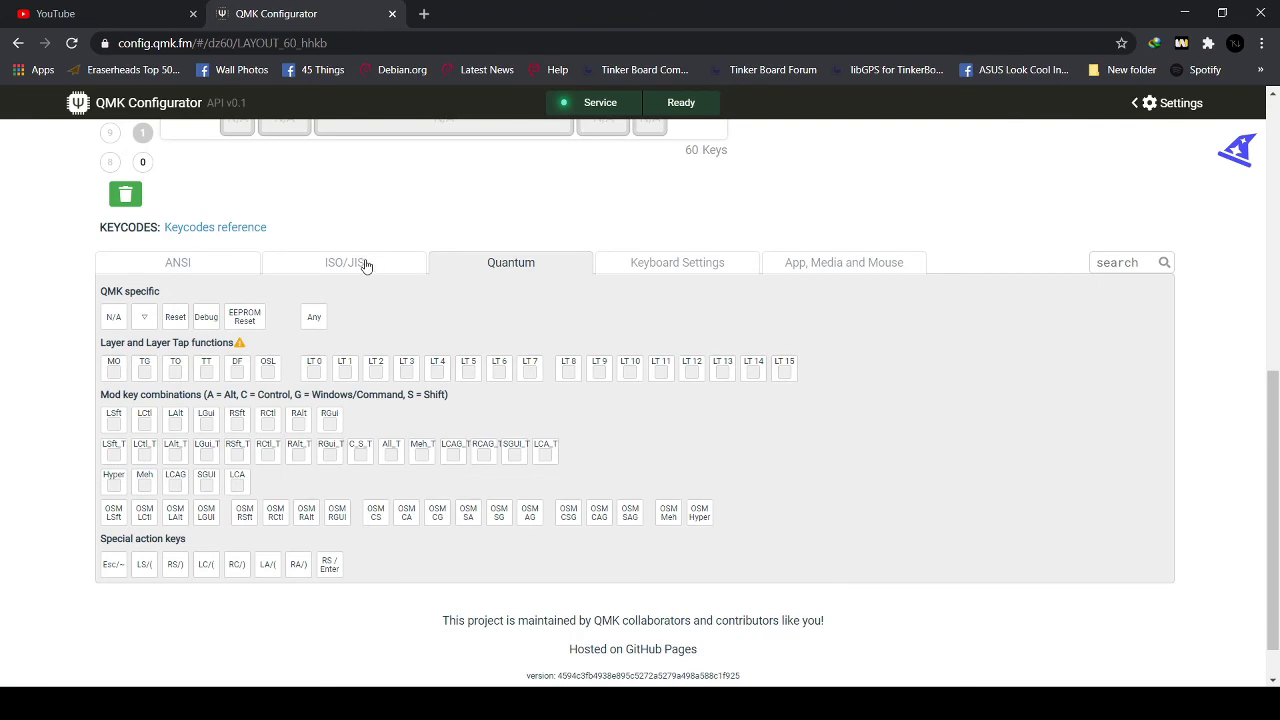
click(237, 484)
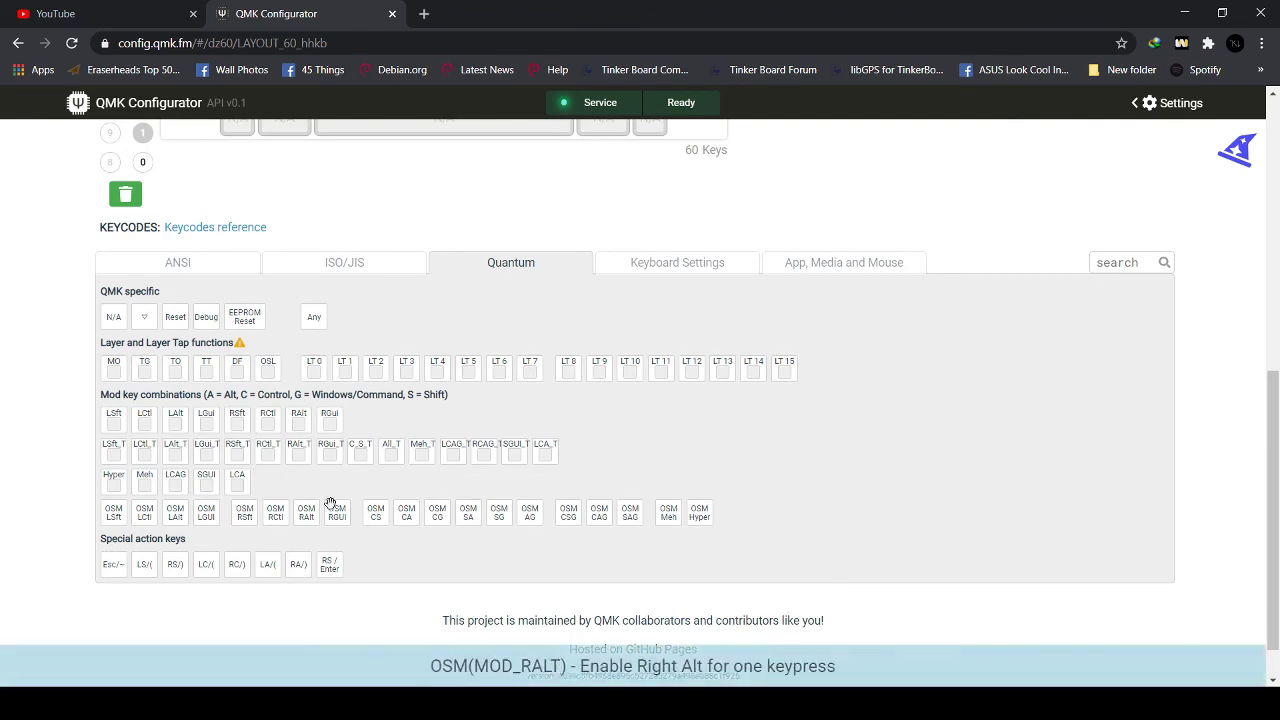
scroll(340, 508, up, 4)
click(185, 399)
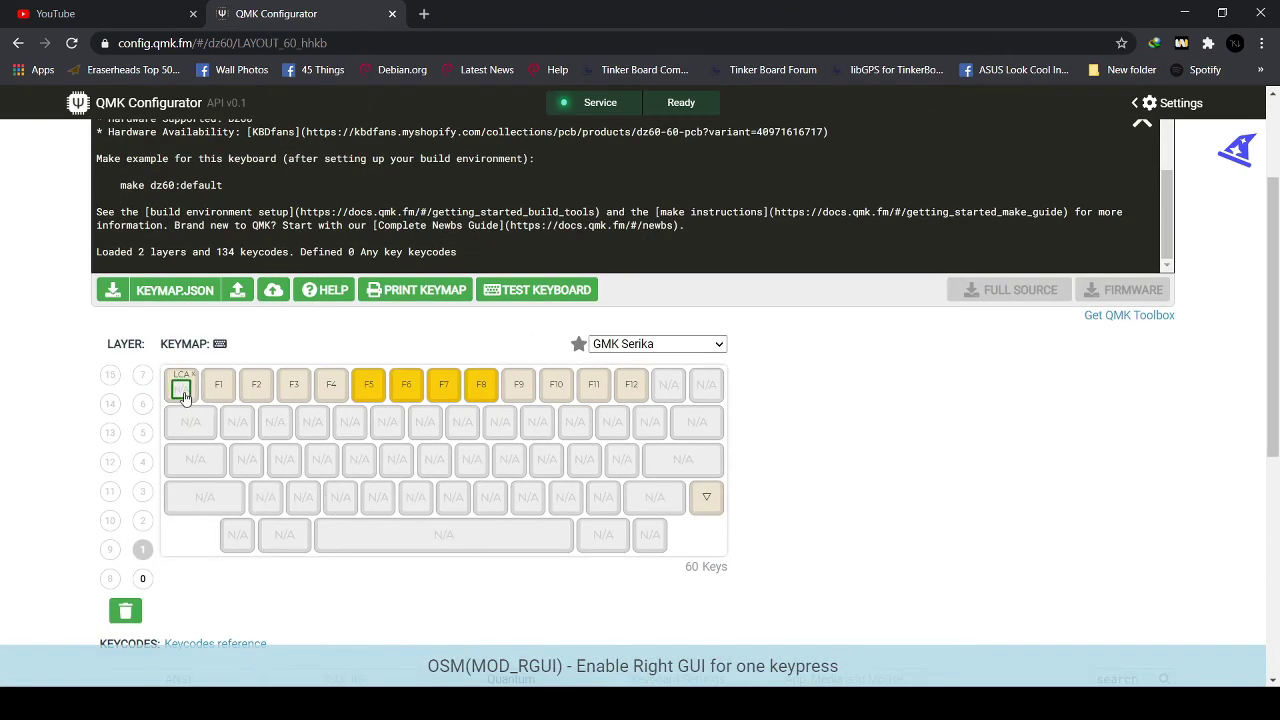
scroll(338, 442, down, 2)
scroll(386, 451, up, 1)
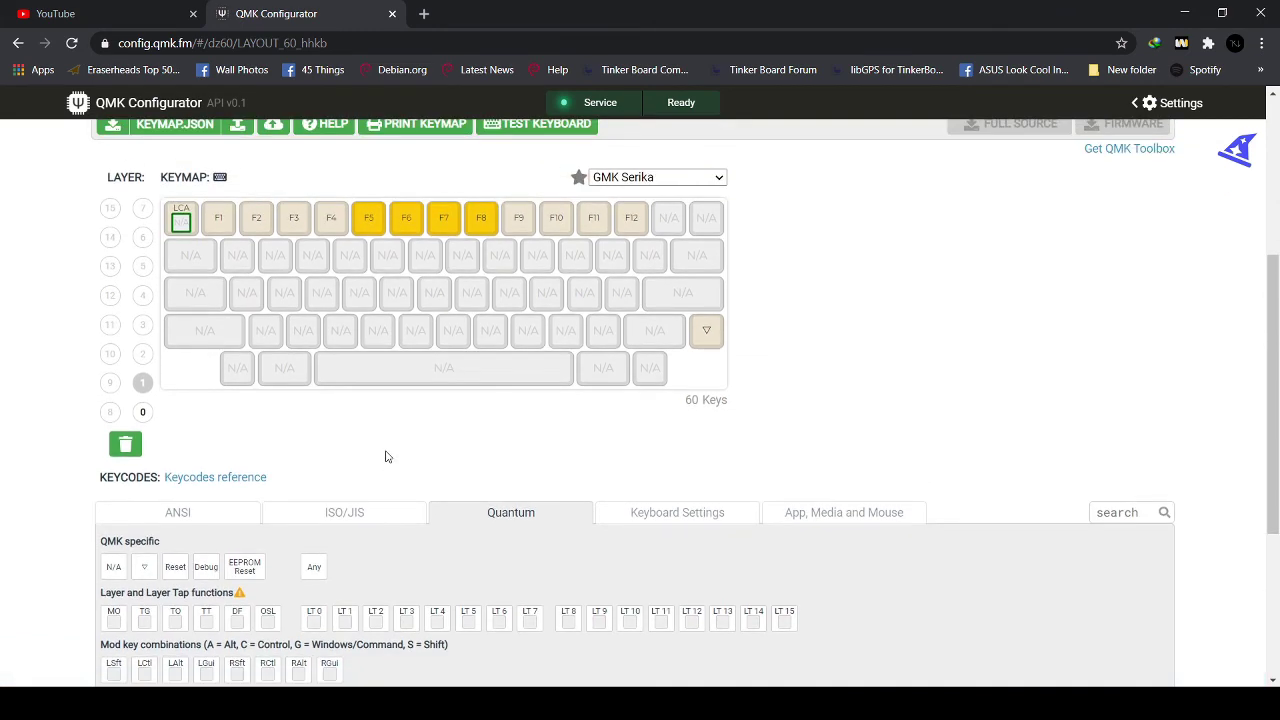
key(Delete)
click(680, 222)
scroll(737, 257, down, 1)
scroll(733, 258, up, 1)
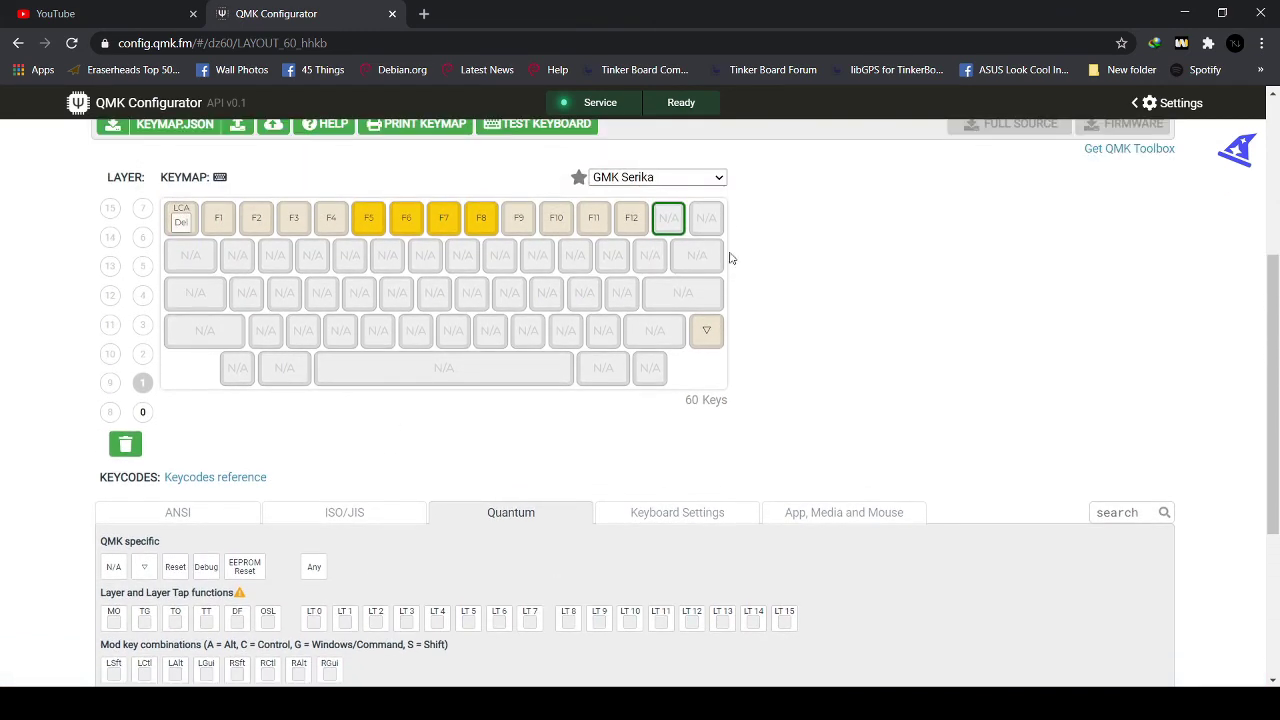
click(712, 230)
click(655, 257)
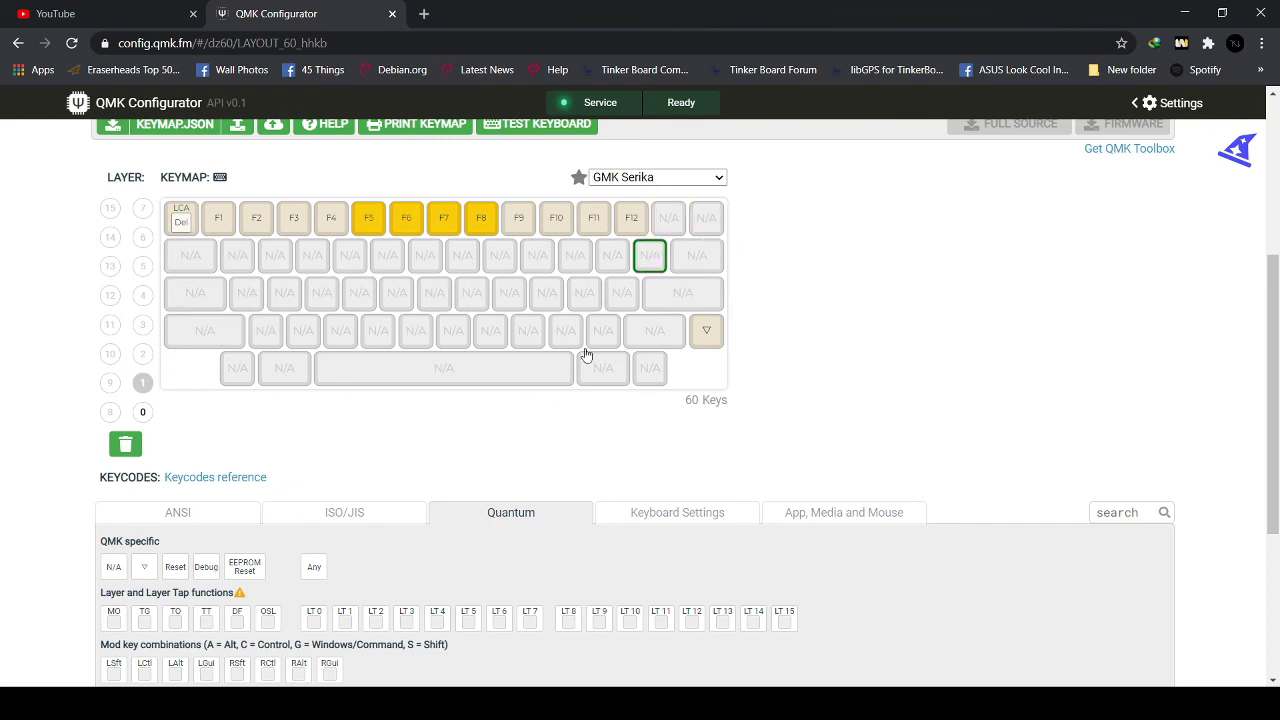
Assign RGB Toggle, RGB Mode + and RGB Mode - to the Q, W and E positions on layer 1
scroll(451, 418, down, 1)
click(668, 428)
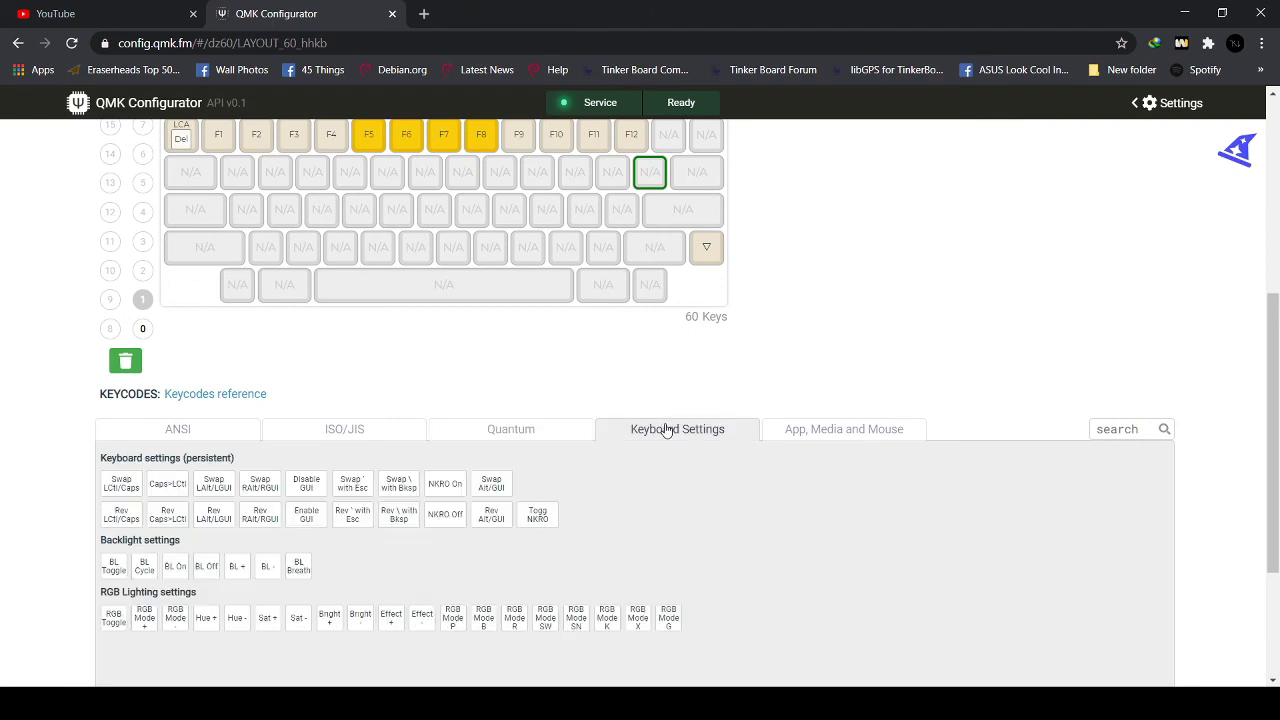
scroll(611, 466, down, 1)
scroll(260, 590, up, 2)
scroll(260, 590, down, 1)
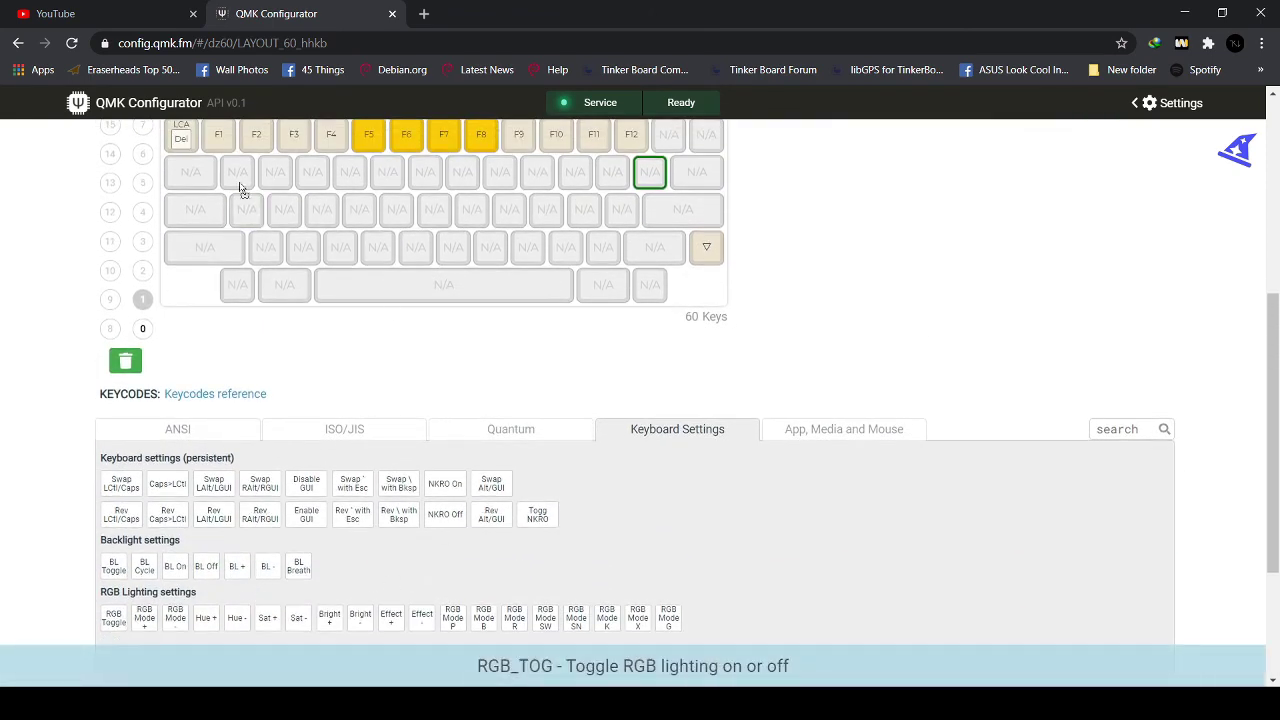
drag(240, 190, 240, 190)
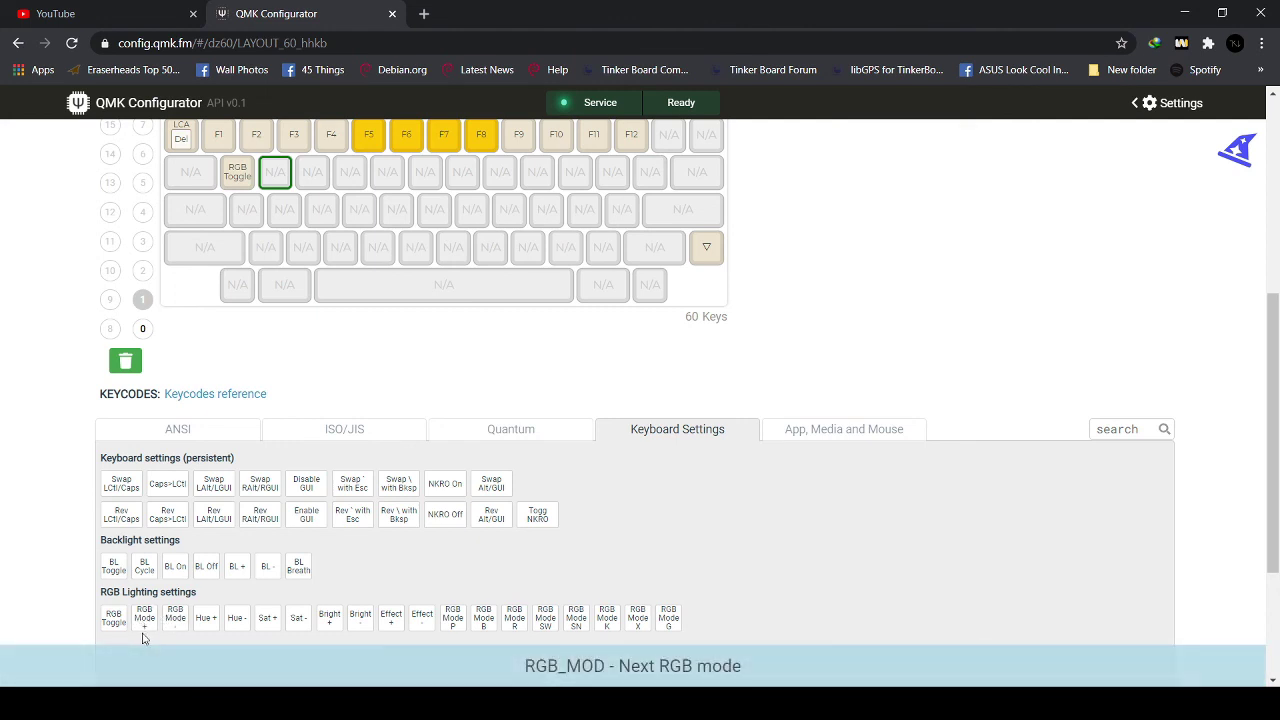
drag(243, 170, 319, 177)
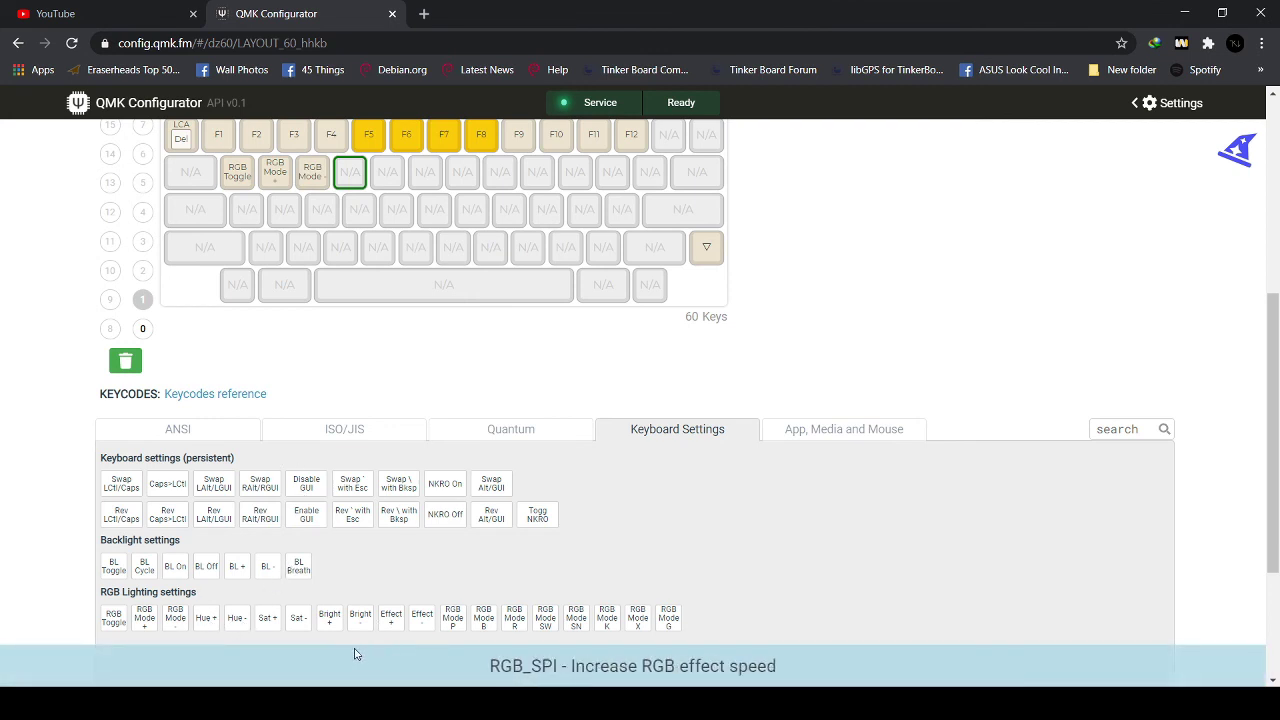
Assign Bright + and Bright - to the A and S positions and Effect + and Effect - to Z and X on layer 1
drag(263, 207, 278, 210)
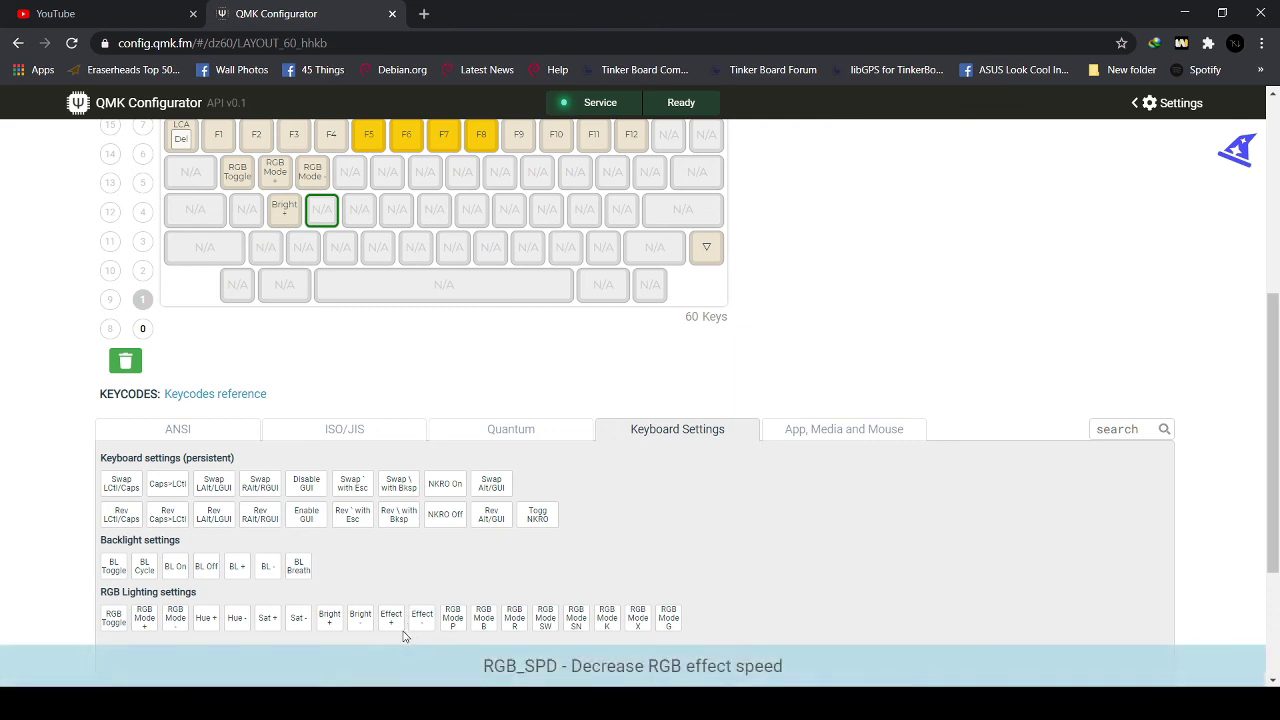
drag(330, 165, 290, 215)
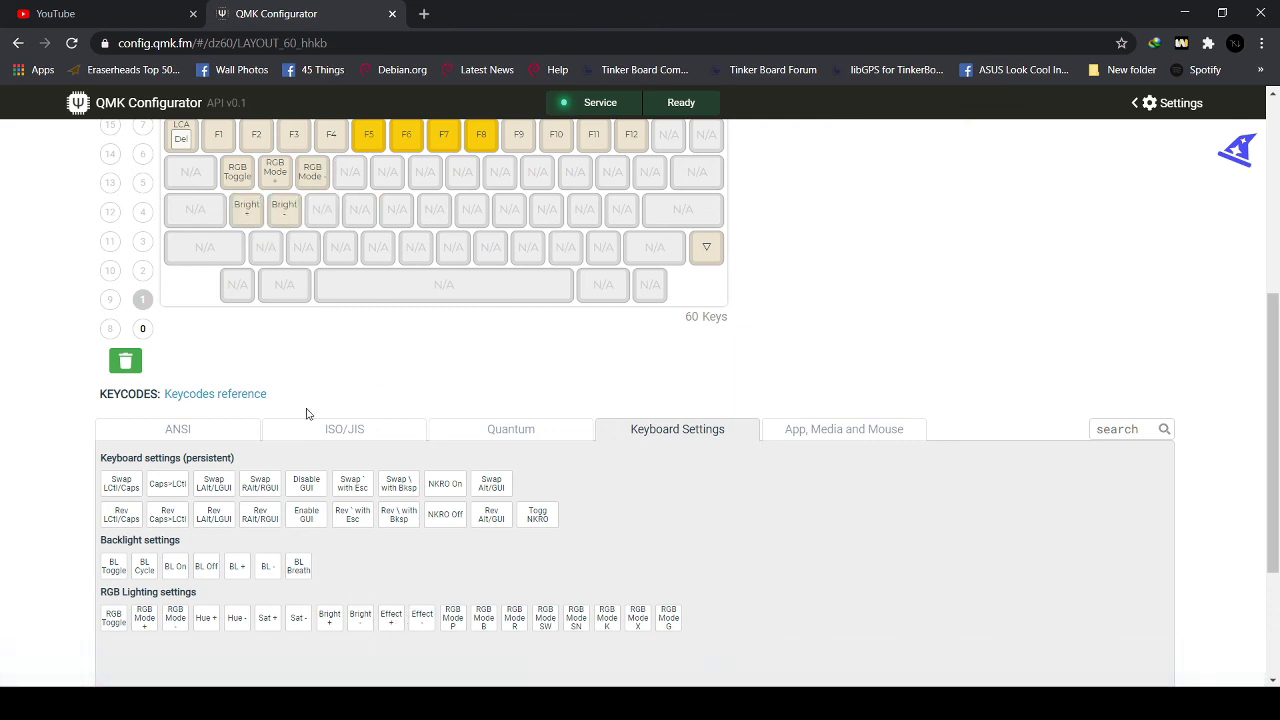
drag(391, 617, 266, 250)
drag(433, 613, 303, 250)
scroll(415, 470, up, 2)
scroll(415, 470, down, 1)
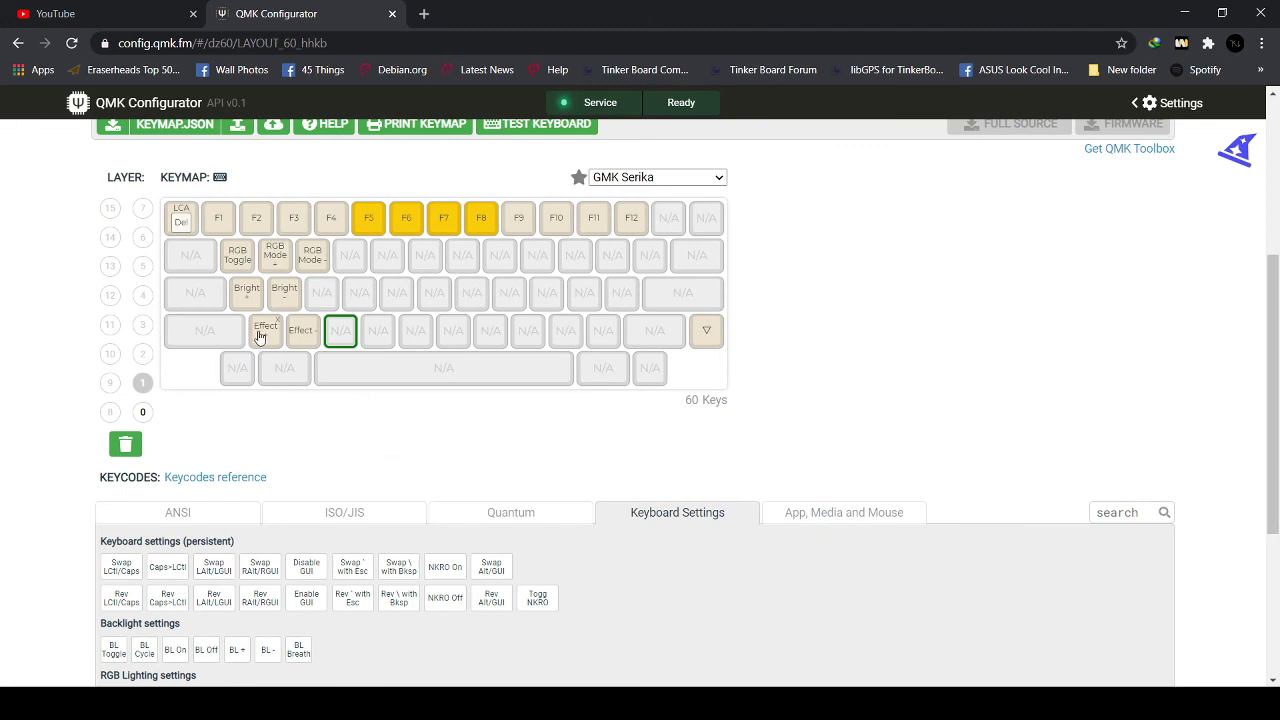
scroll(605, 330, down, 2)
scroll(480, 440, up, 2)
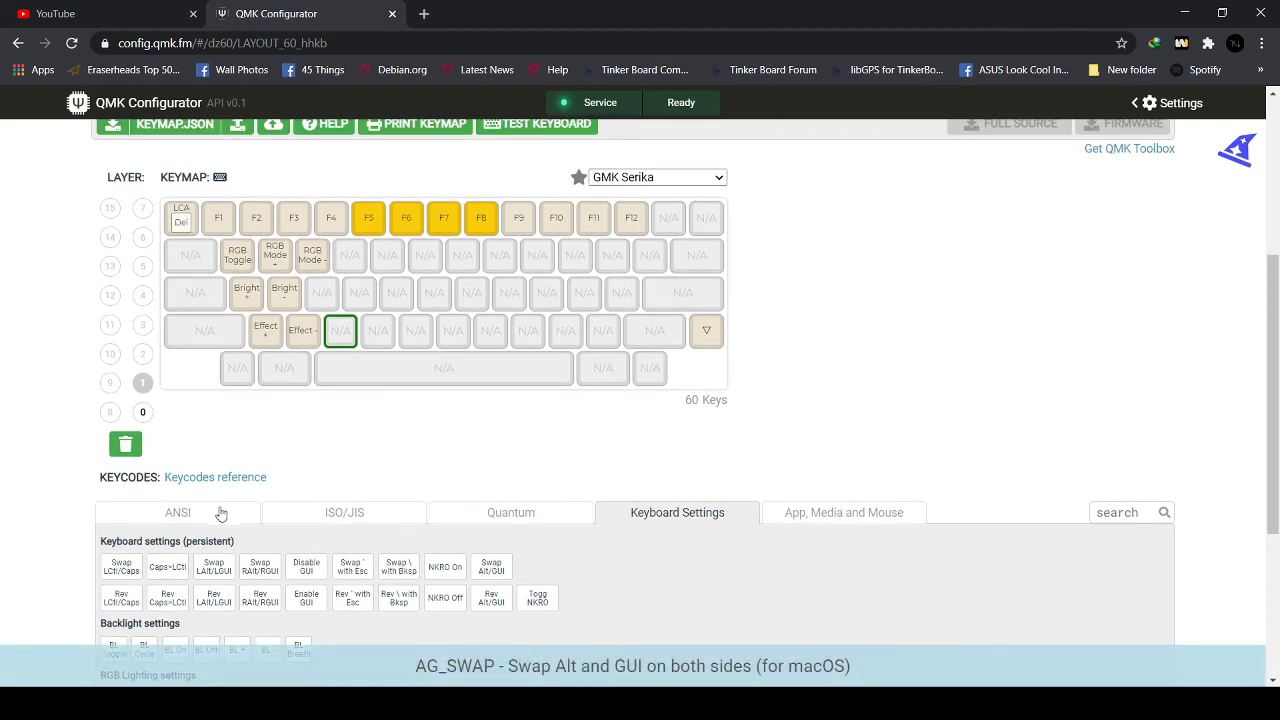
Assign Up, Left, Right and Down to the left bracket, semicolon, apostrophe and slash positions on layer 1
click(220, 510)
scroll(560, 505, down, 2)
scroll(612, 510, up, 1)
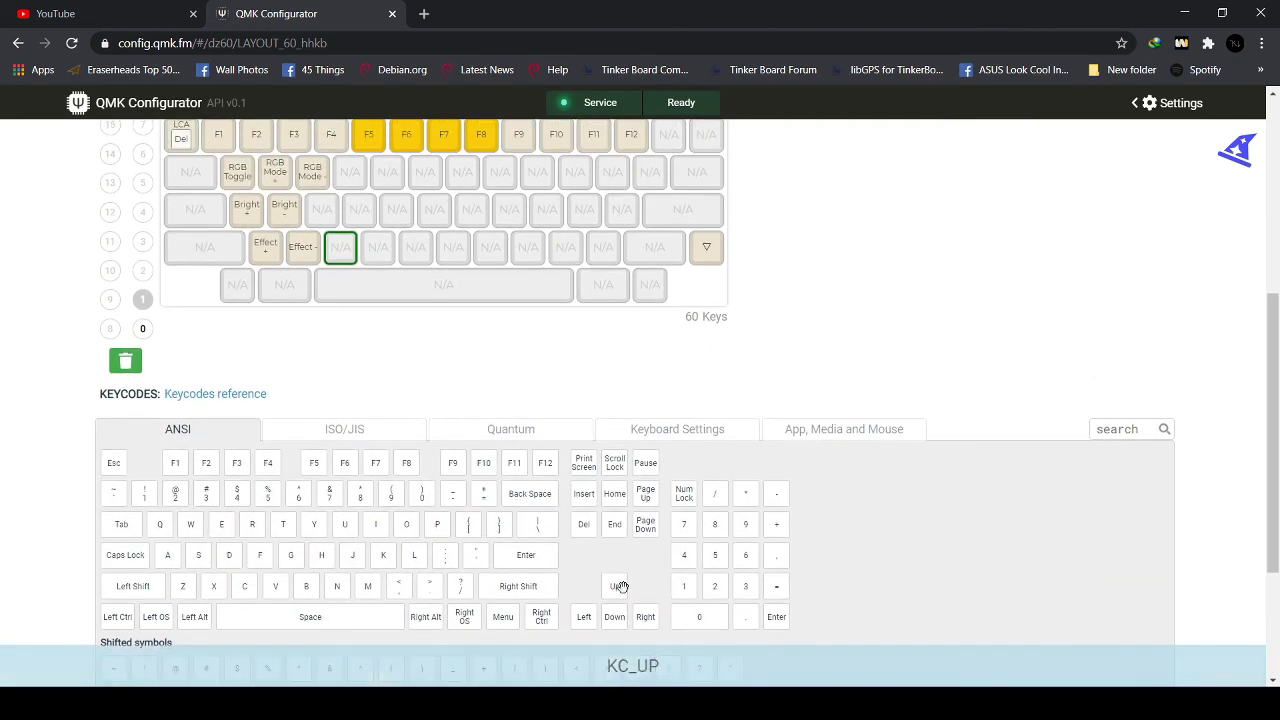
drag(635, 385, 612, 172)
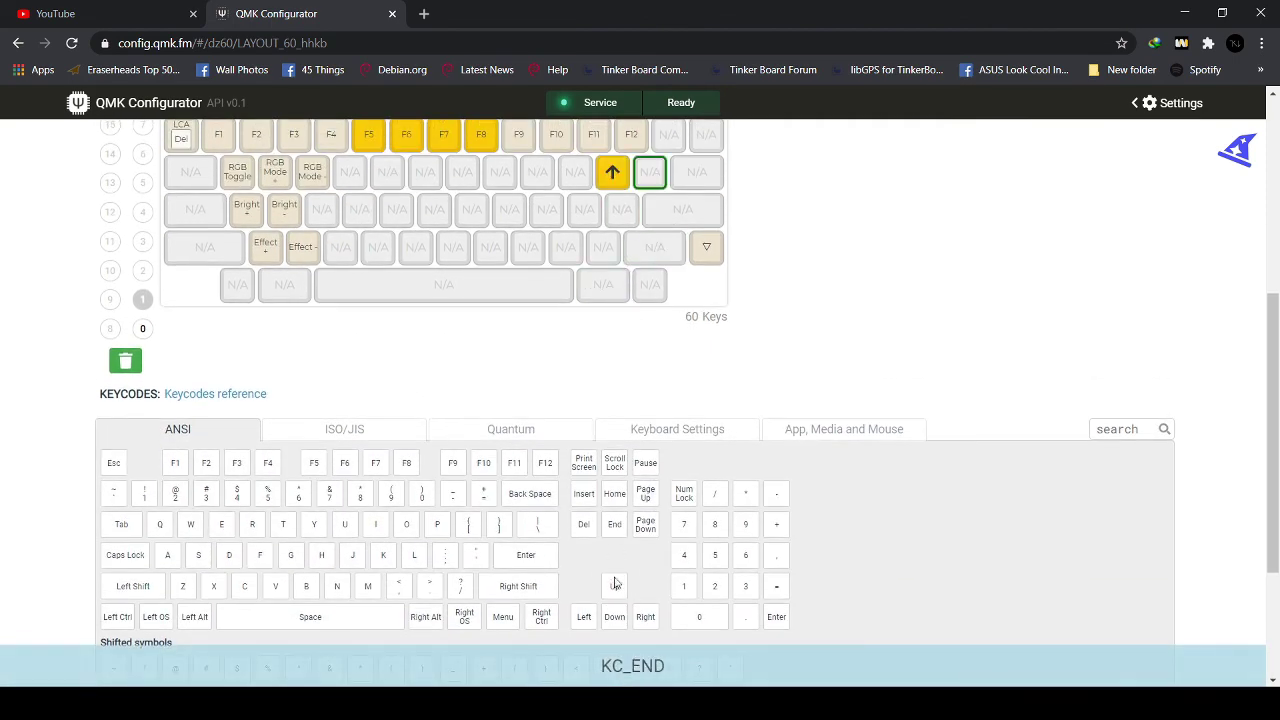
drag(618, 512, 621, 211)
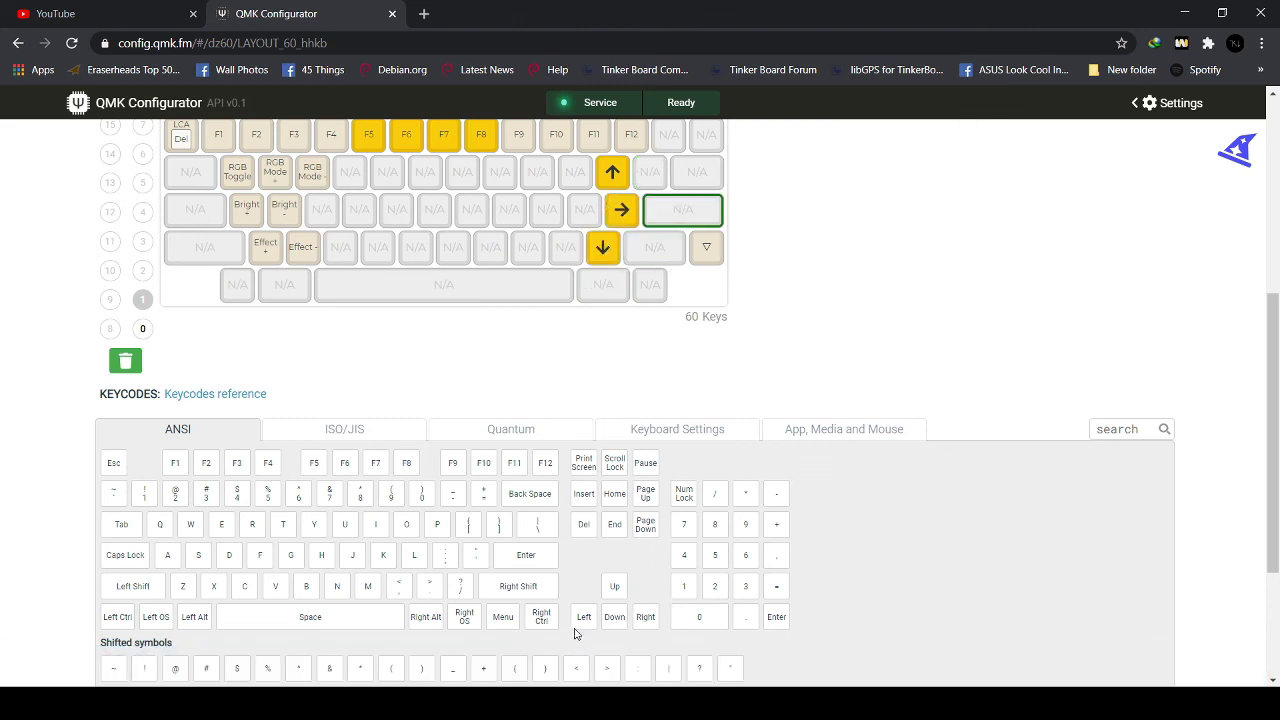
drag(584, 616, 585, 210)
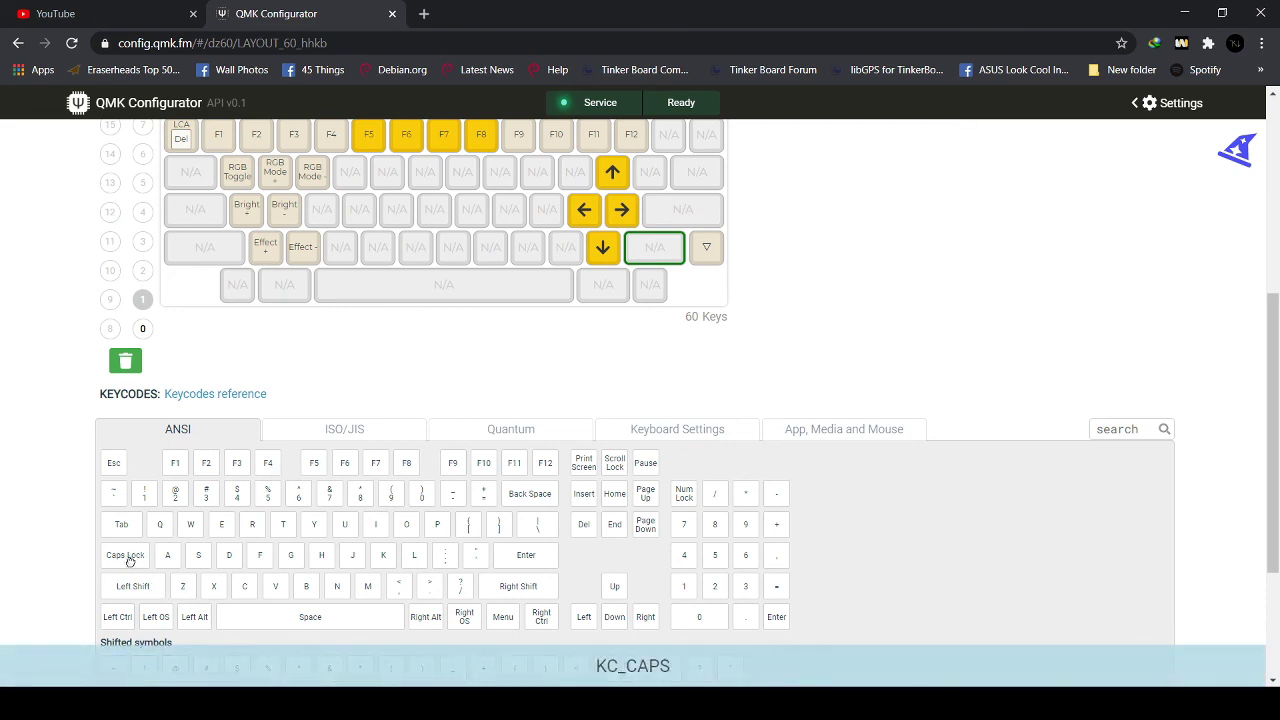
Assign Caps Lock to the Right Shift position and Del to the Back Space position on layer 1
drag(610, 267, 637, 264)
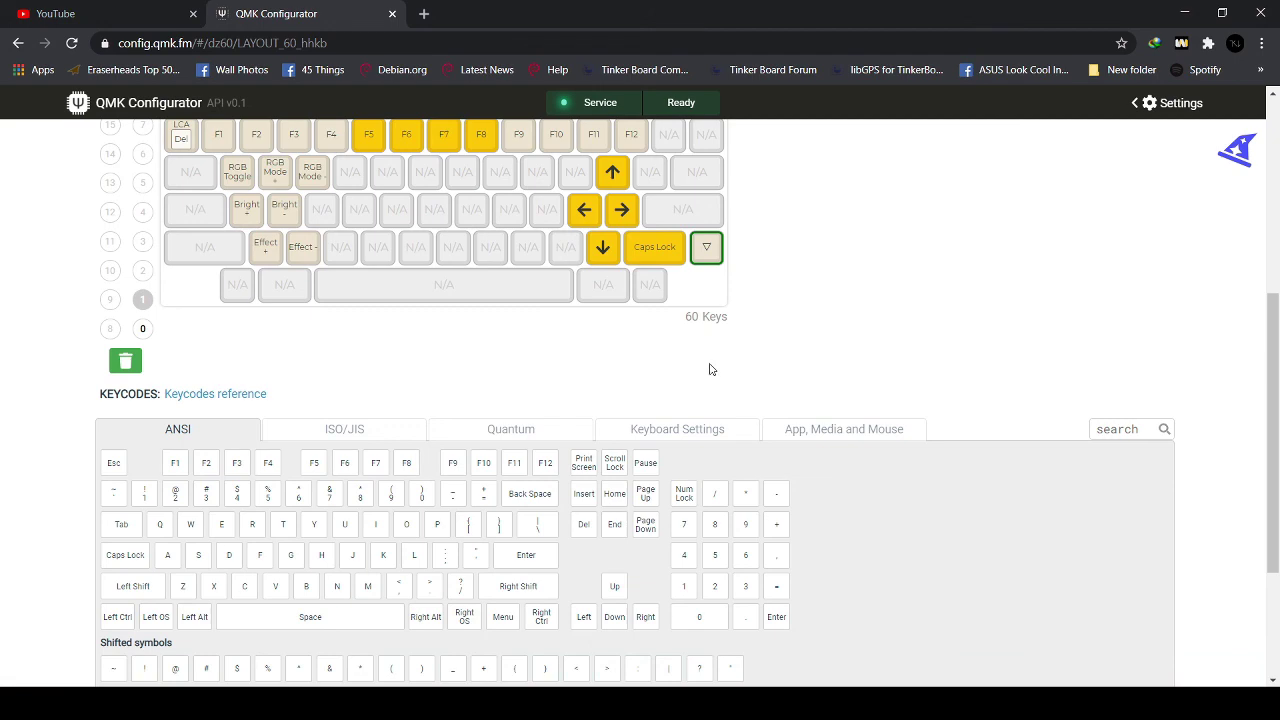
scroll(710, 370, up, 1)
click(693, 258)
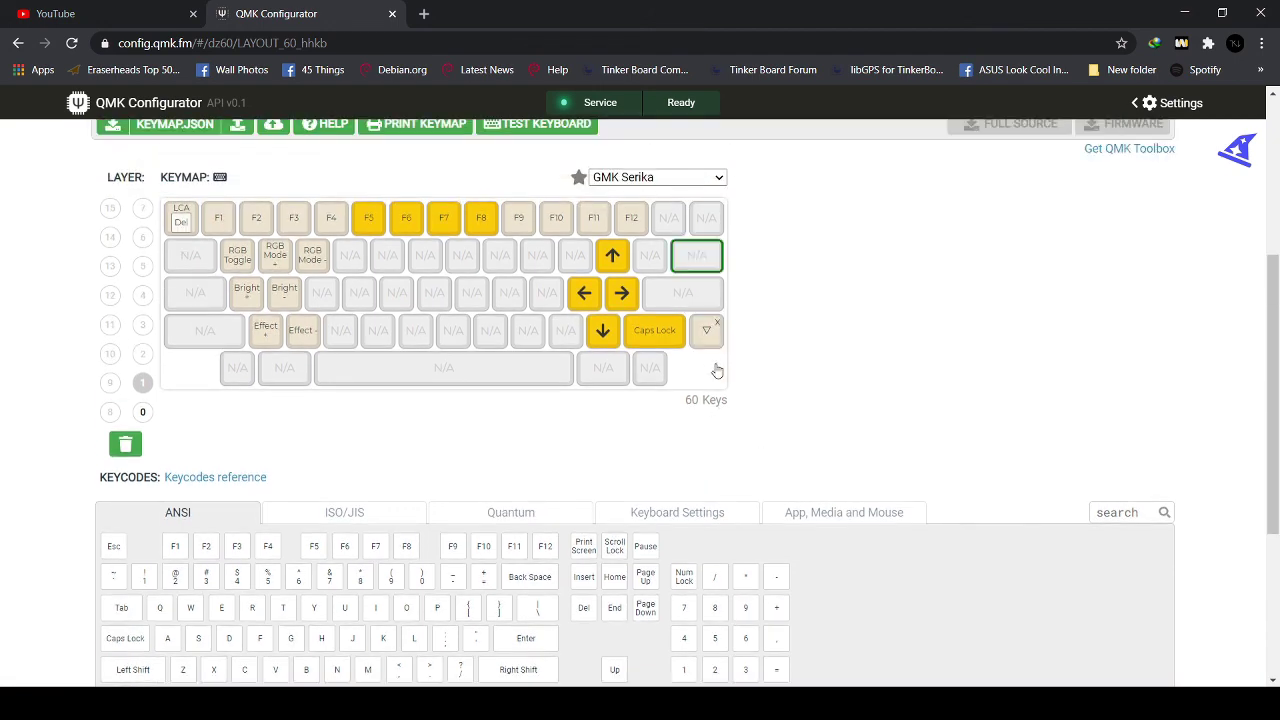
scroll(714, 366, down, 1)
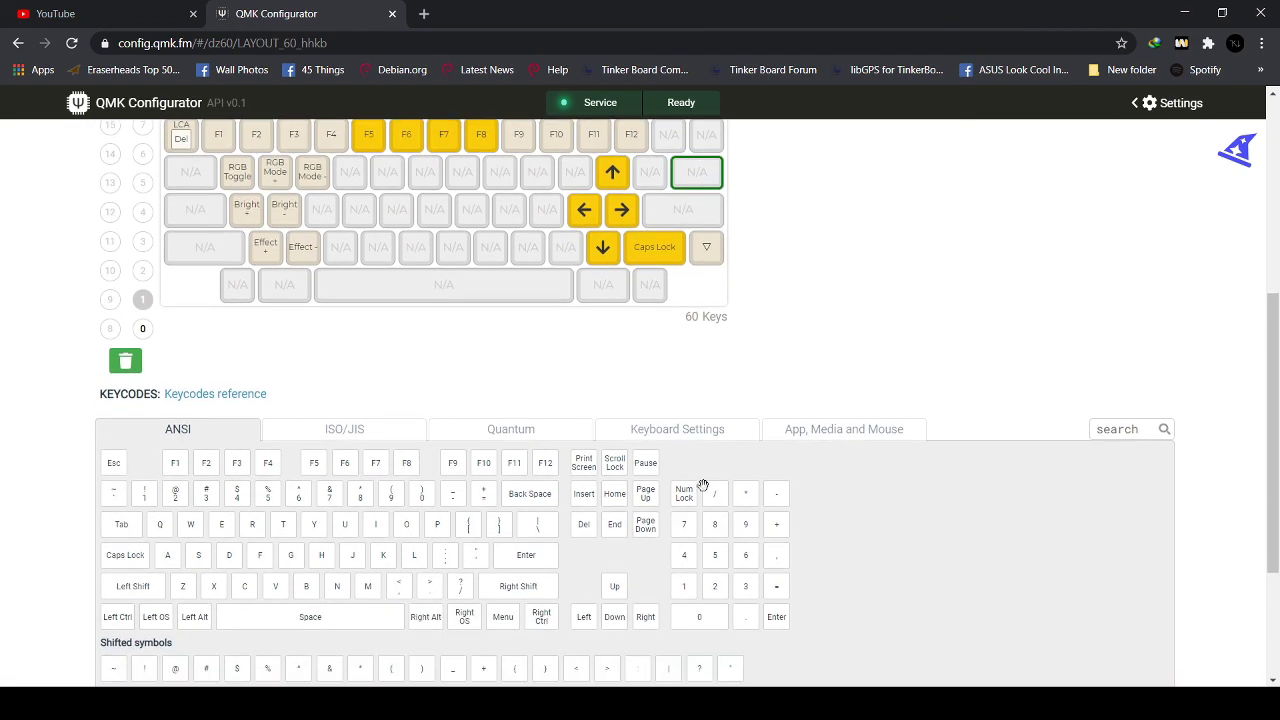
click(580, 529)
scroll(647, 532, up, 3)
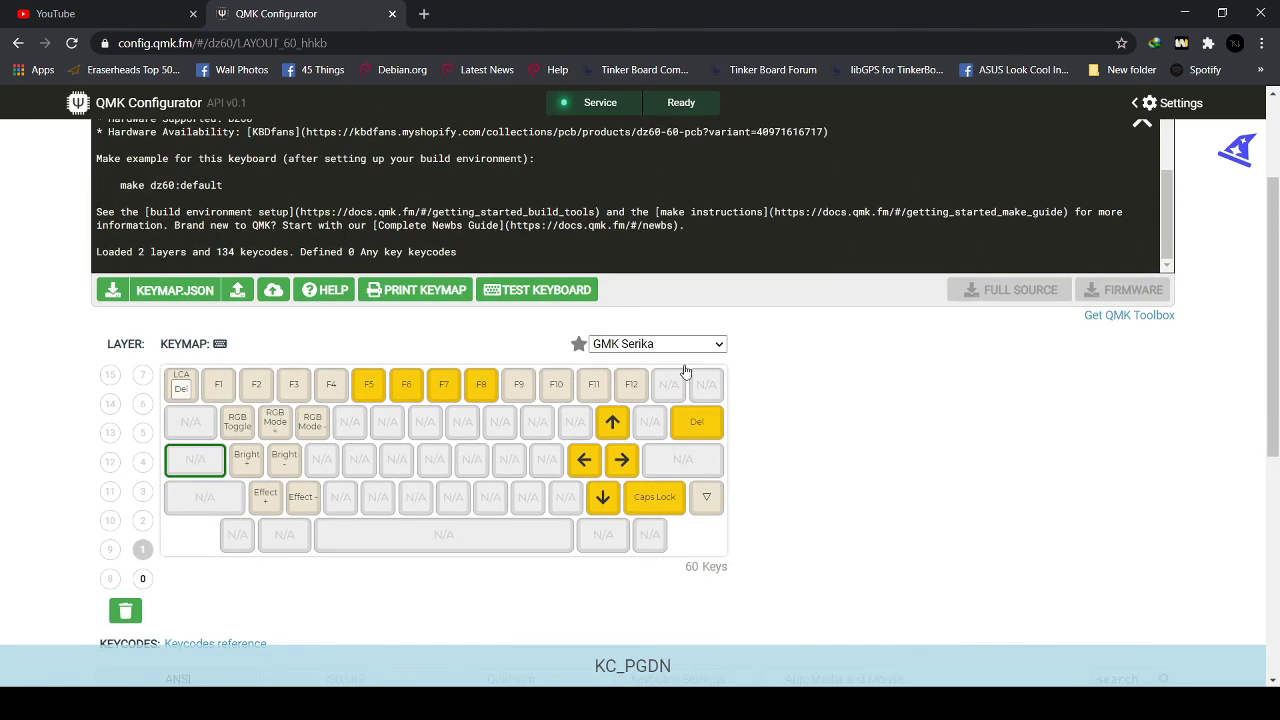
Assign Print Screen to the last key of the number row on layer 1
click(703, 386)
scroll(703, 390, down, 2)
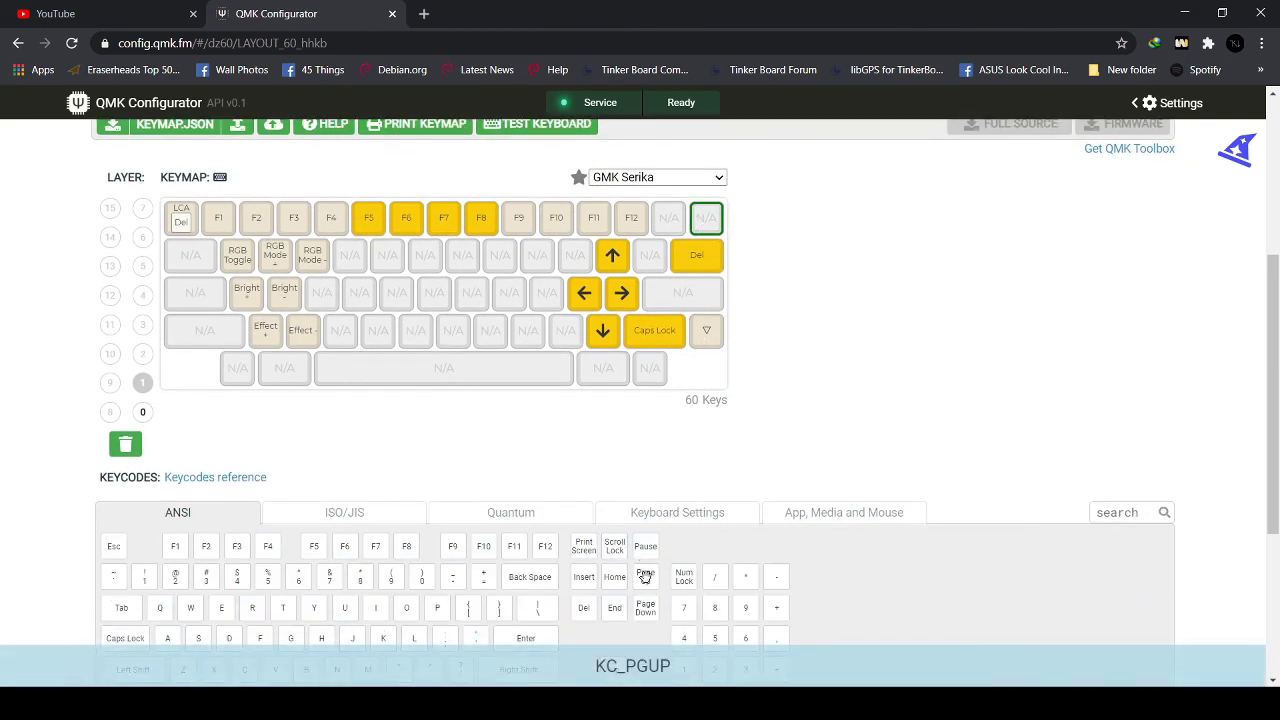
drag(583, 547, 706, 217)
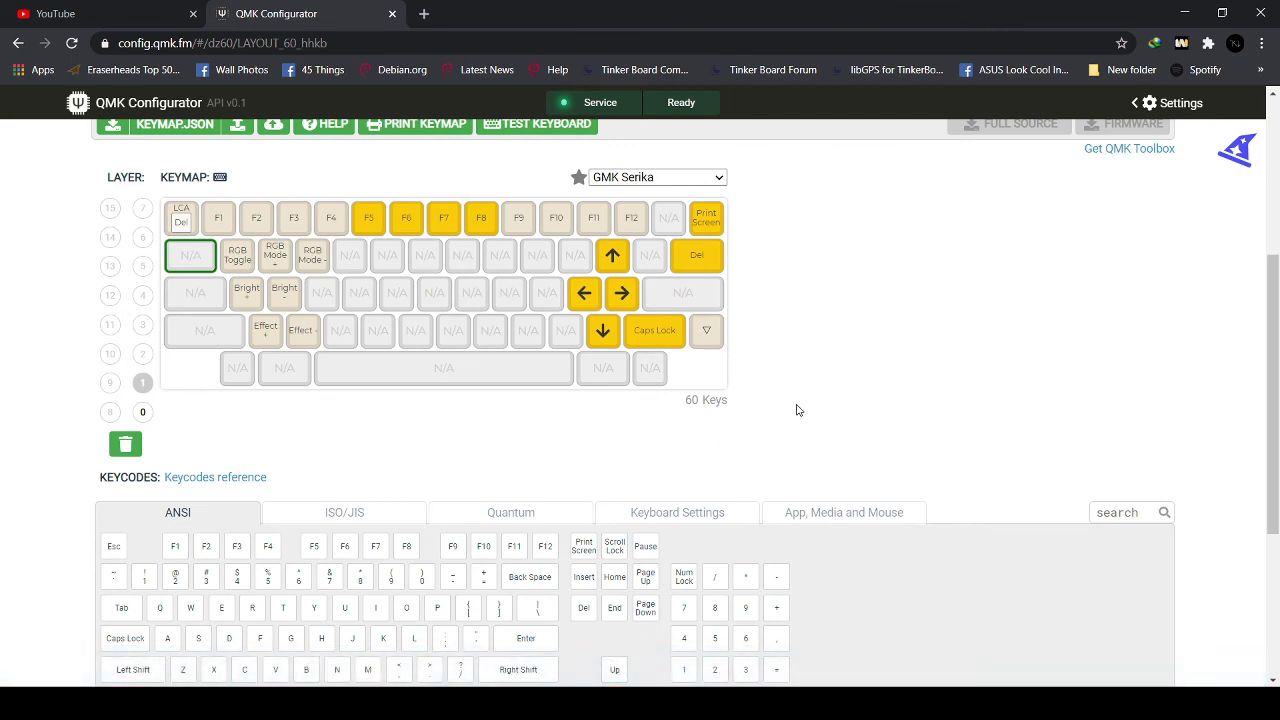
Assign Page Up to the backslash position and Page Down to the right bracket position on layer 1
click(668, 226)
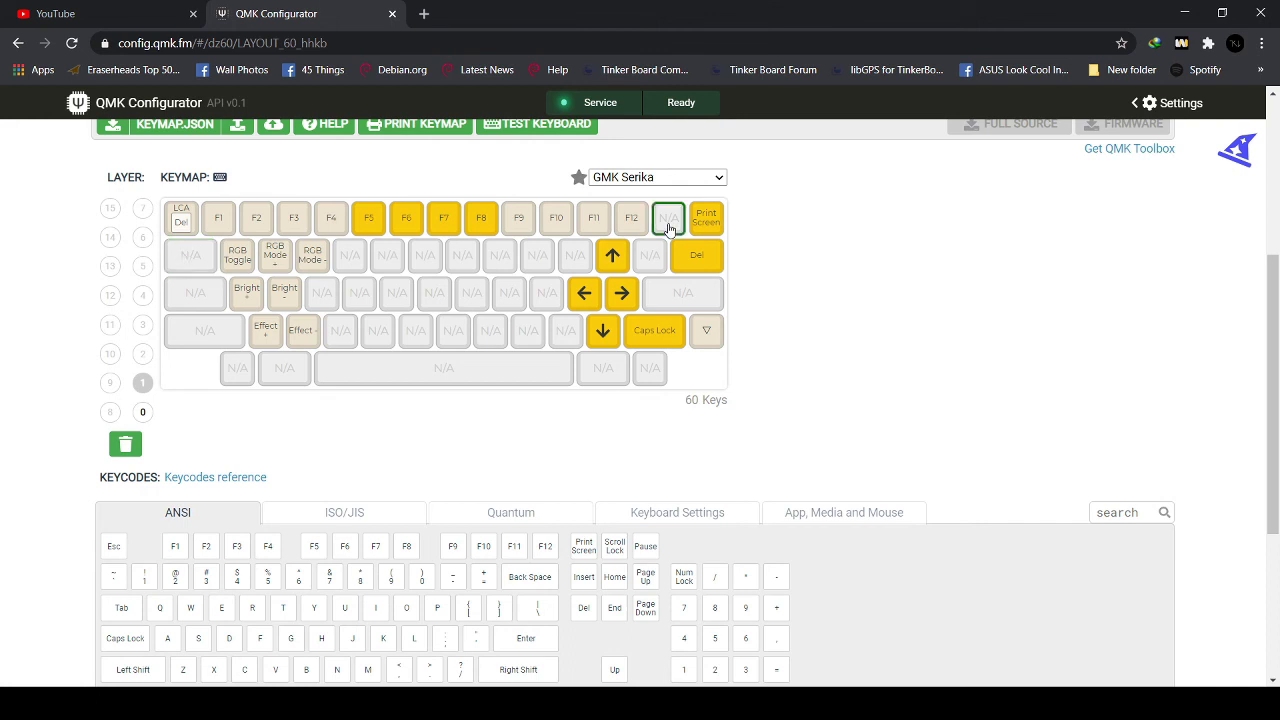
key(Page_Up)
click(649, 258)
key(Page_Down)
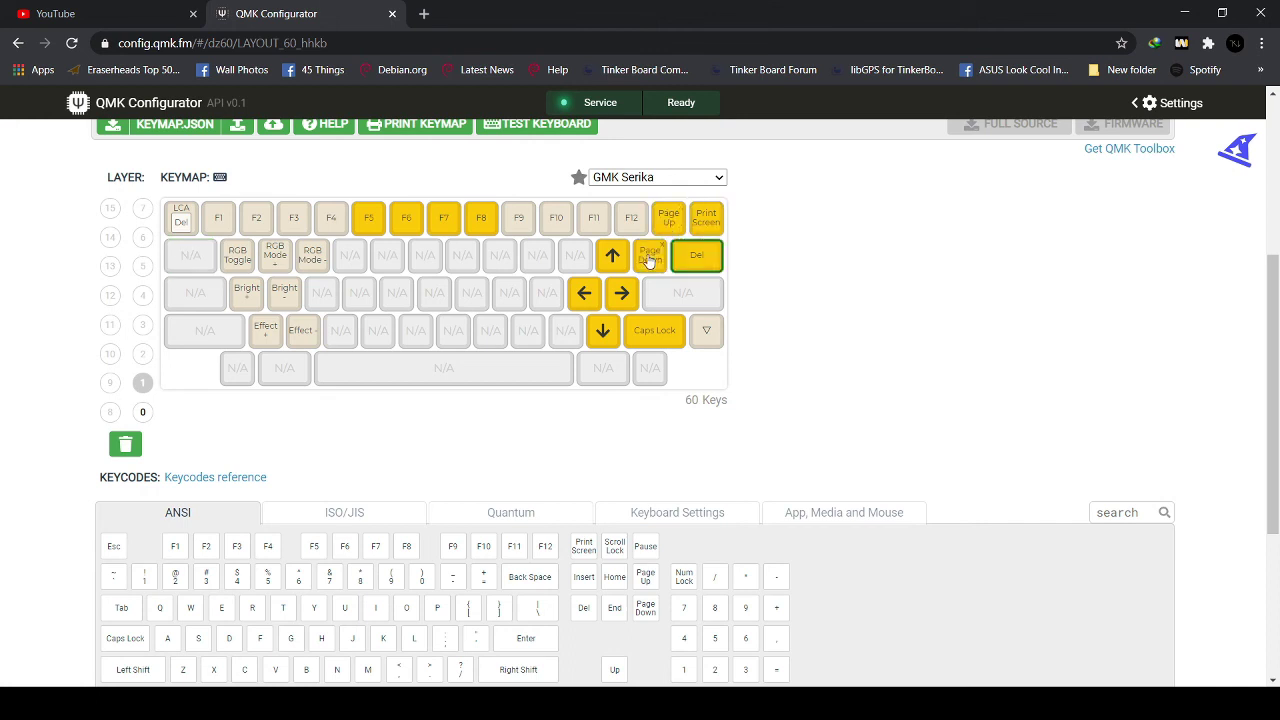
scroll(660, 260, down, 1)
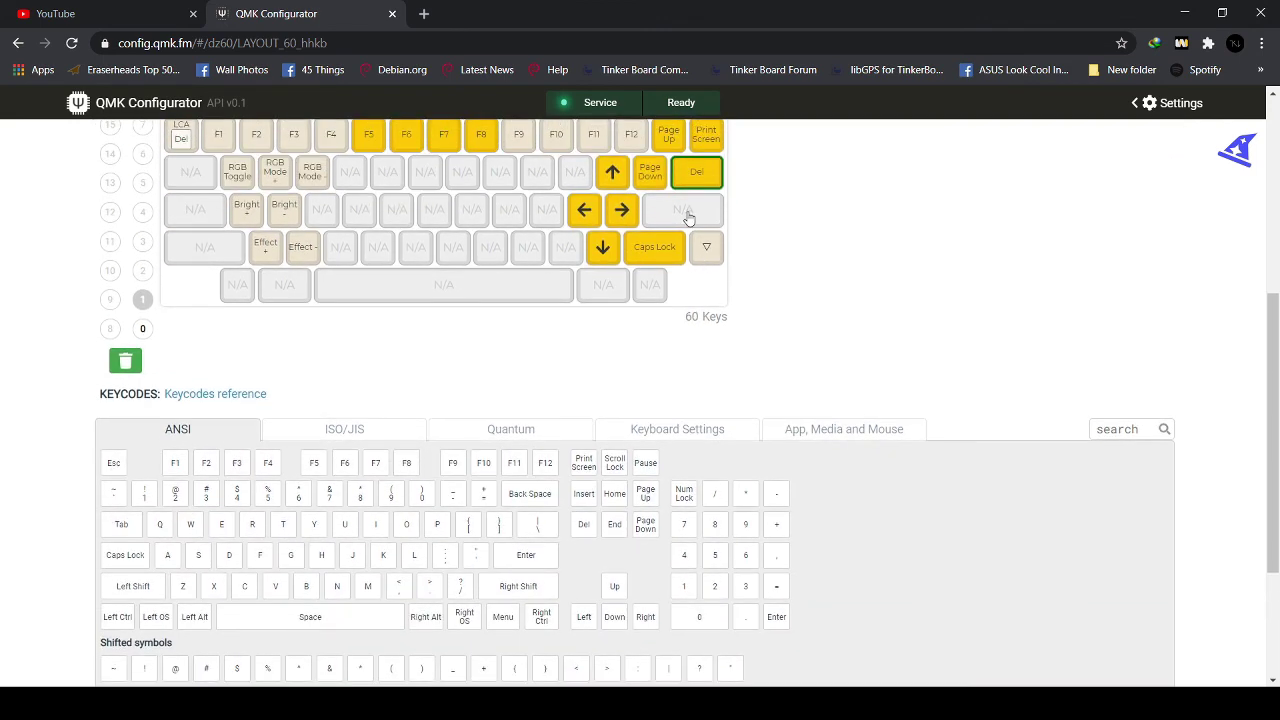
click(688, 218)
scroll(726, 374, down, 2)
scroll(555, 446, up, 3)
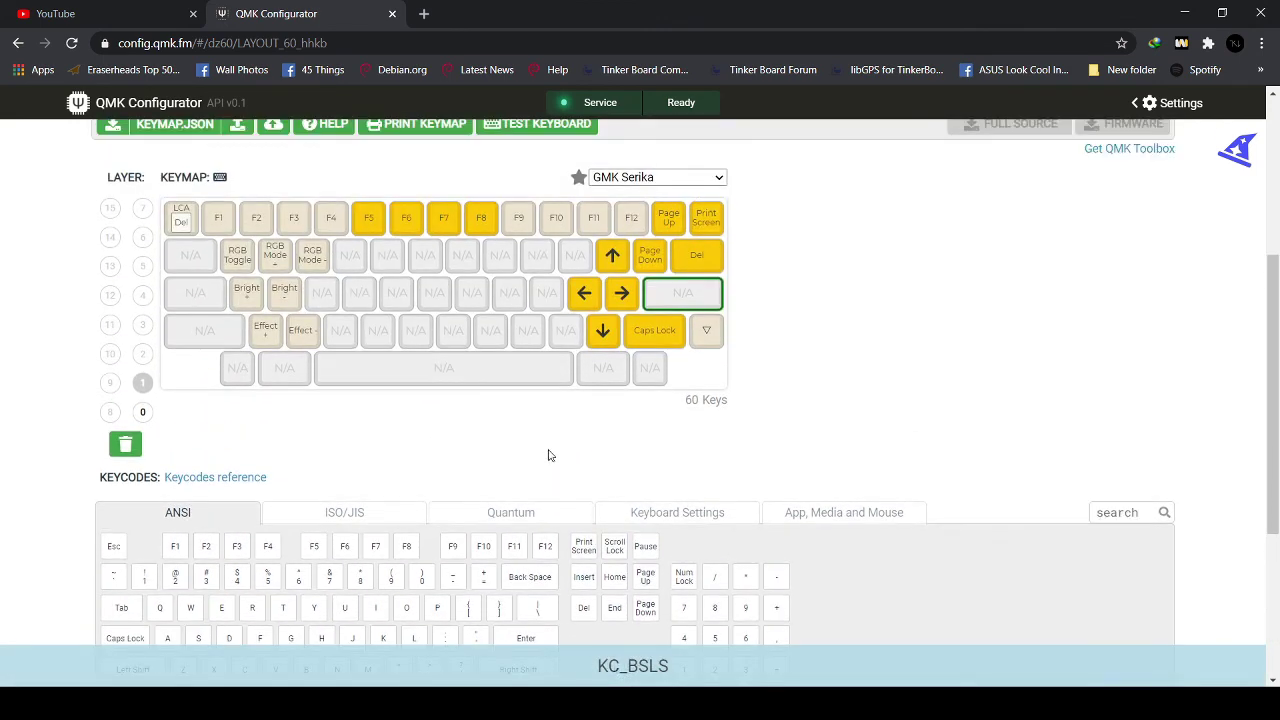
scroll(548, 455, up, 2)
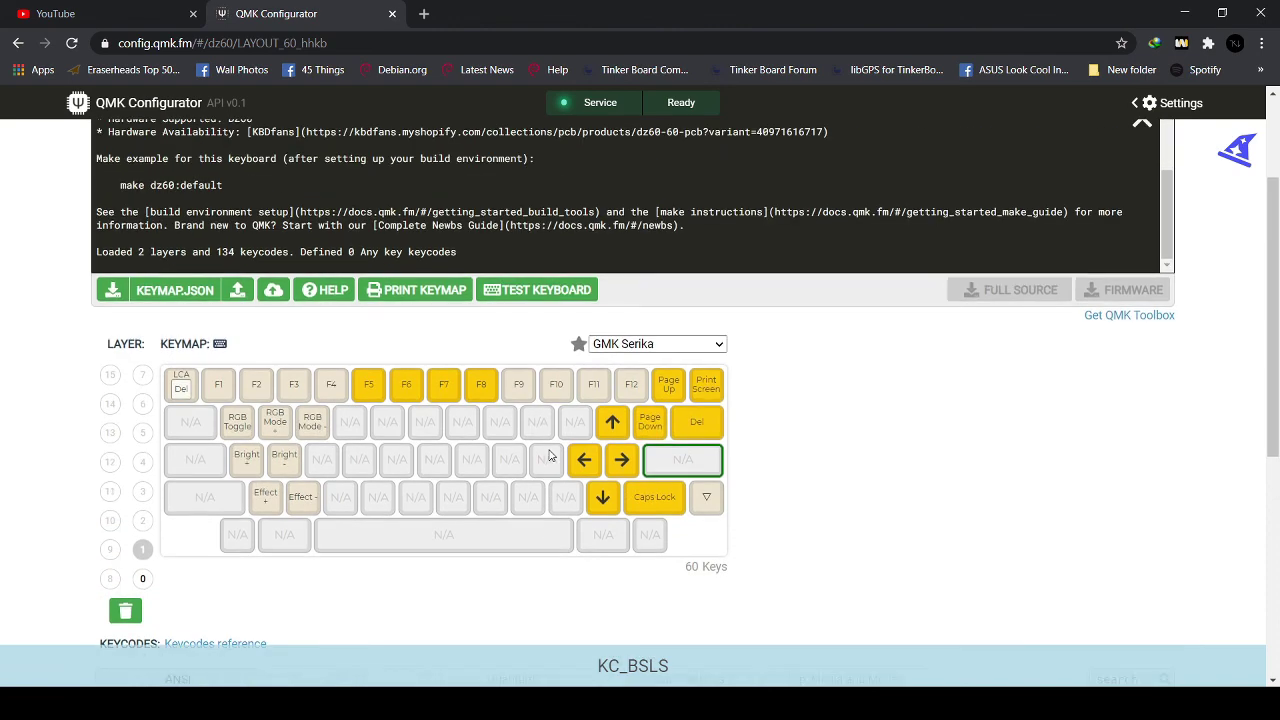
Compile the tinkervil keymap with layer 0 displayed and download the firmware file for flashing
click(142, 578)
scroll(150, 590, up, 2)
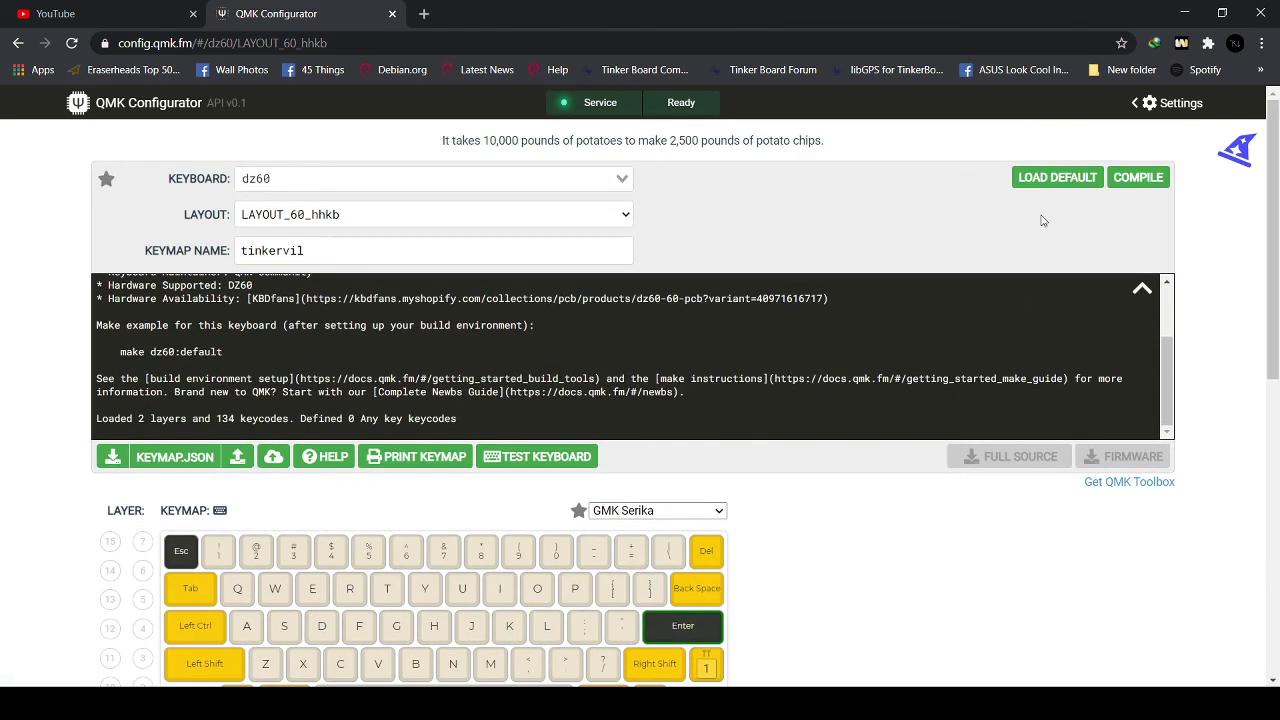
click(1140, 177)
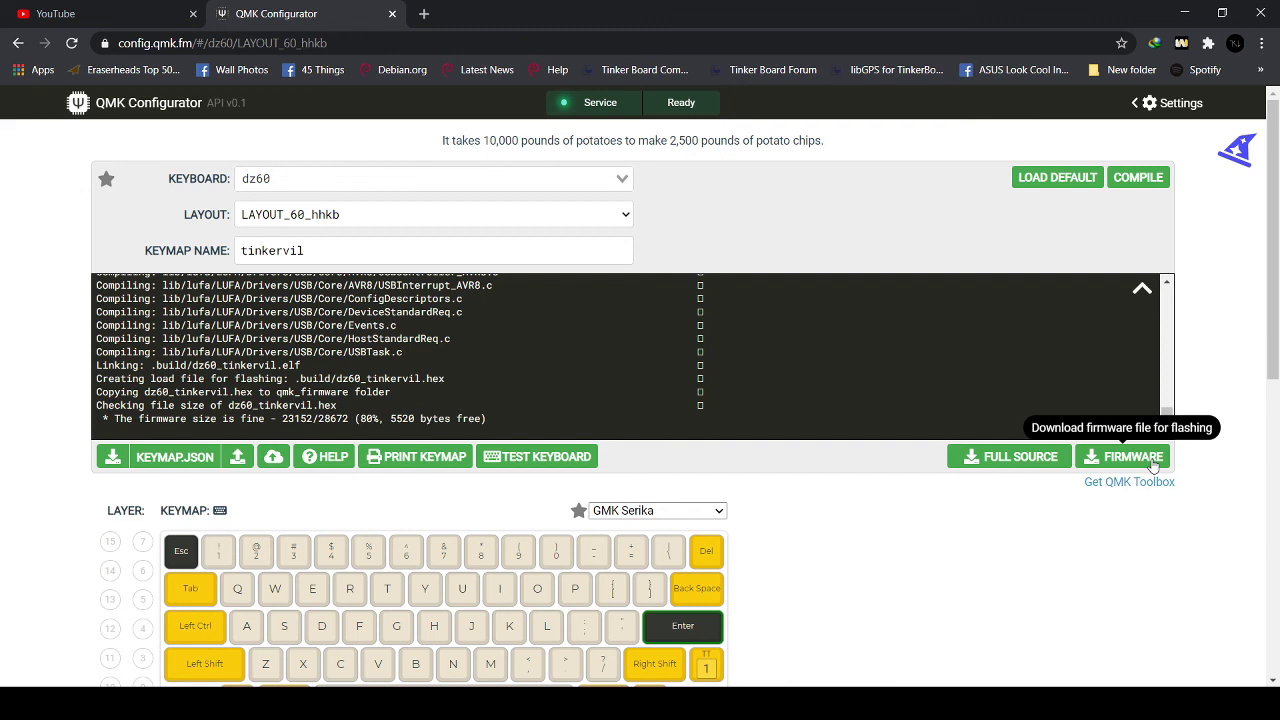
click(1153, 462)
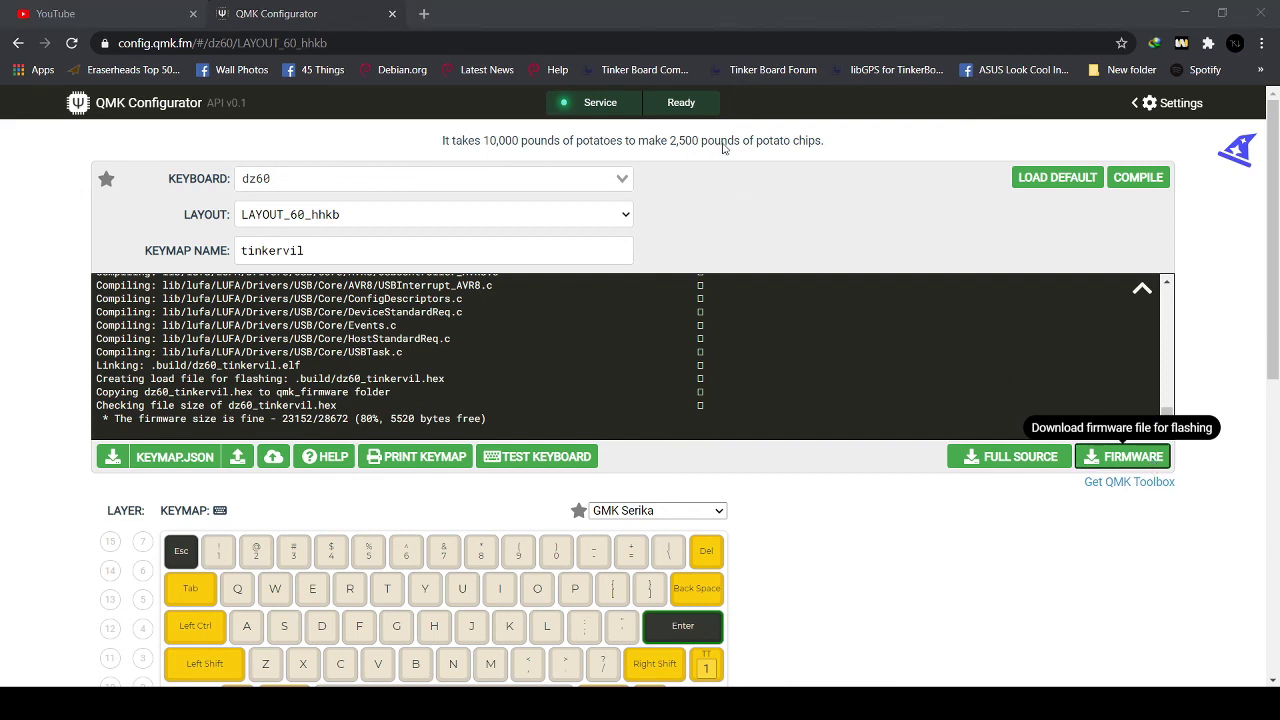